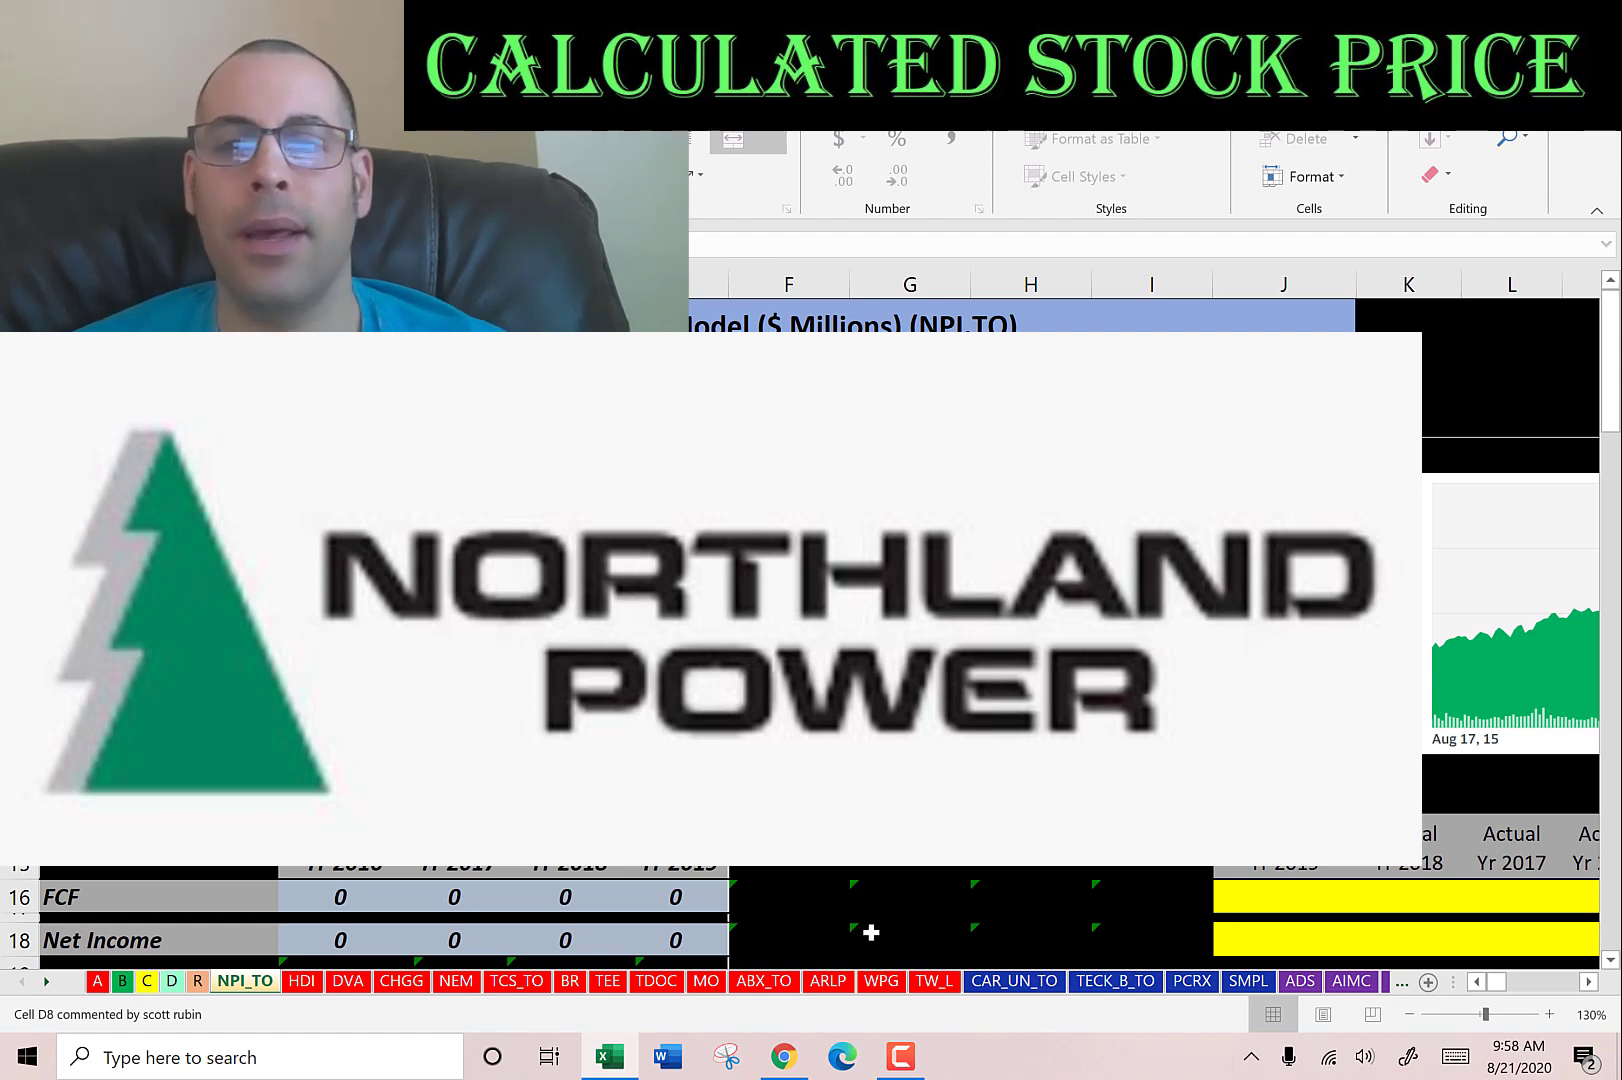
Enter Northland Power's 7.4 billion market cap in the DCF sheet.
{"action": "left_click", "coordinate": [1030, 600]}
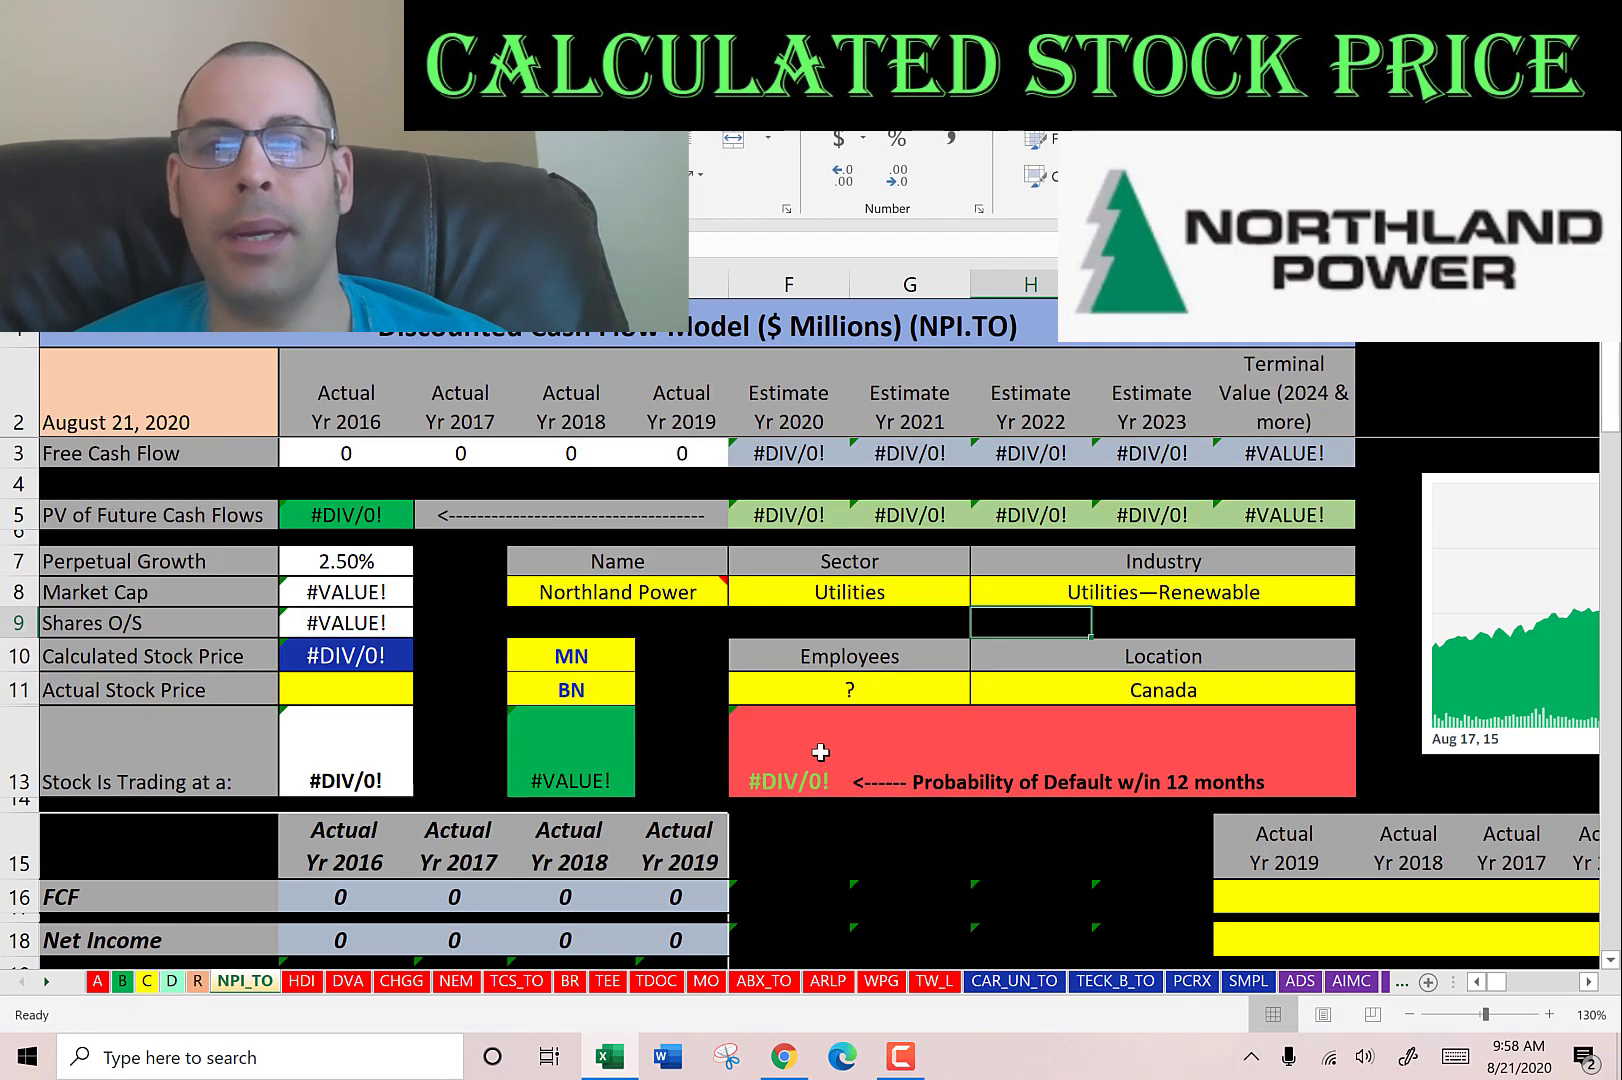
{"action": "key", "text": "alt+Tab"}
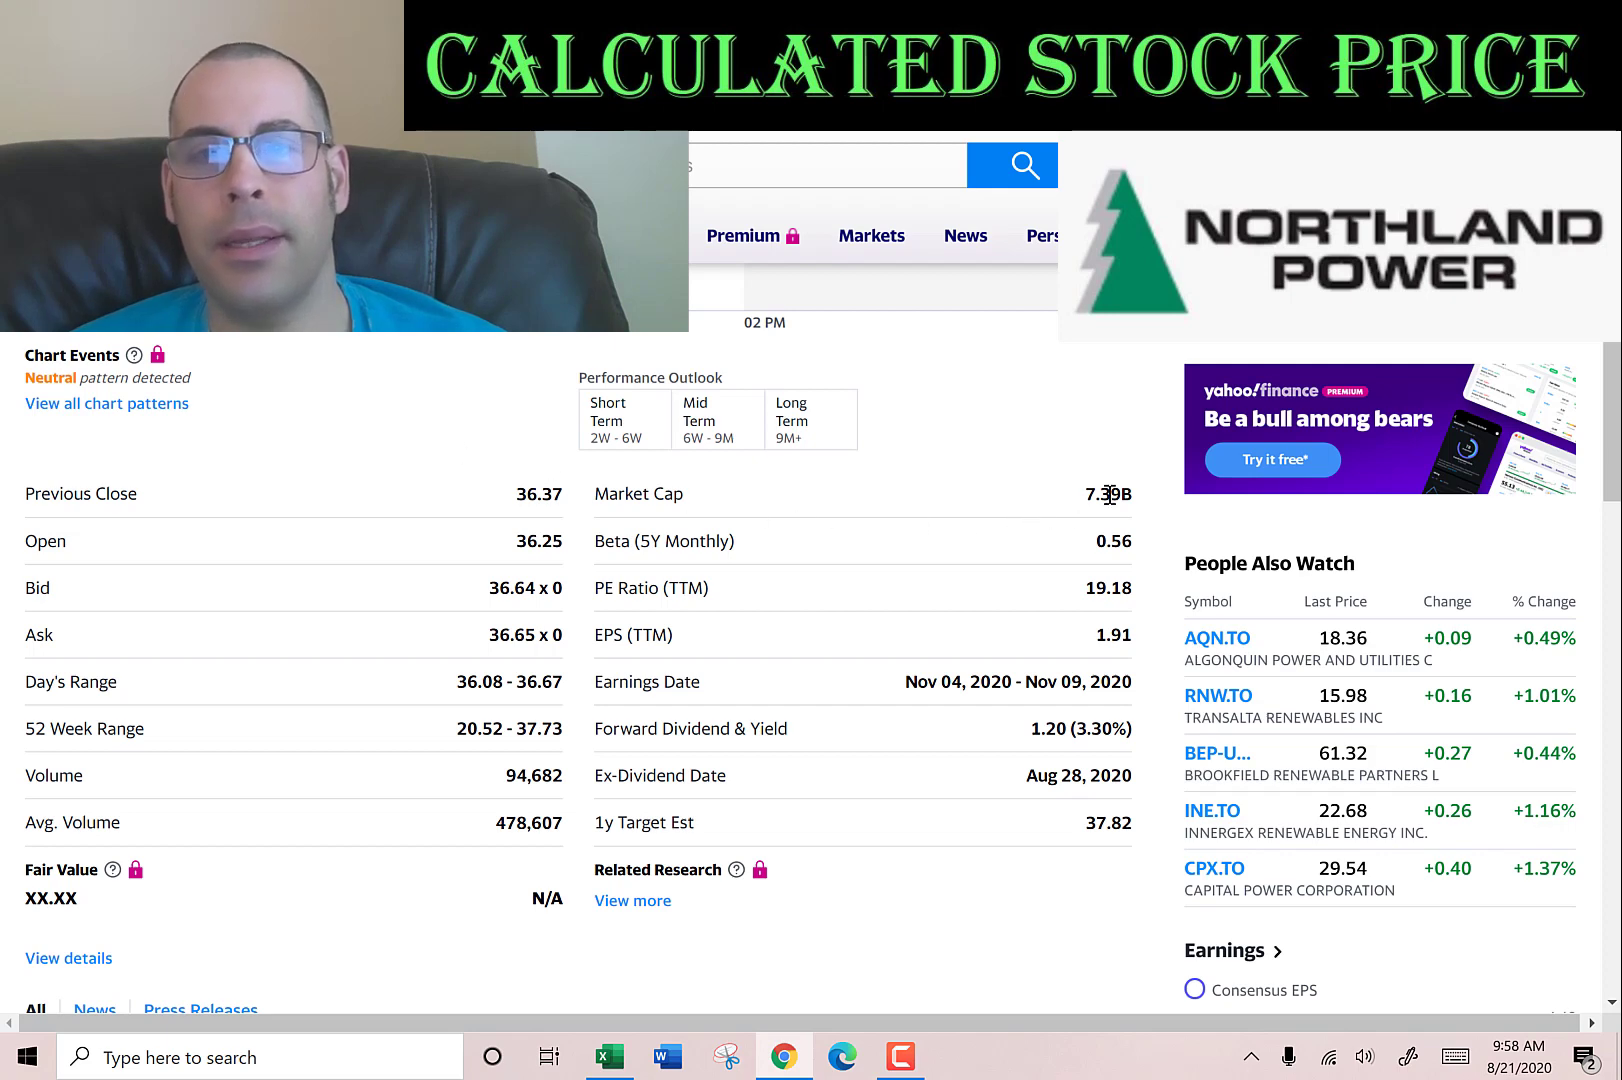
{"action": "key", "text": "alt+Tab"}
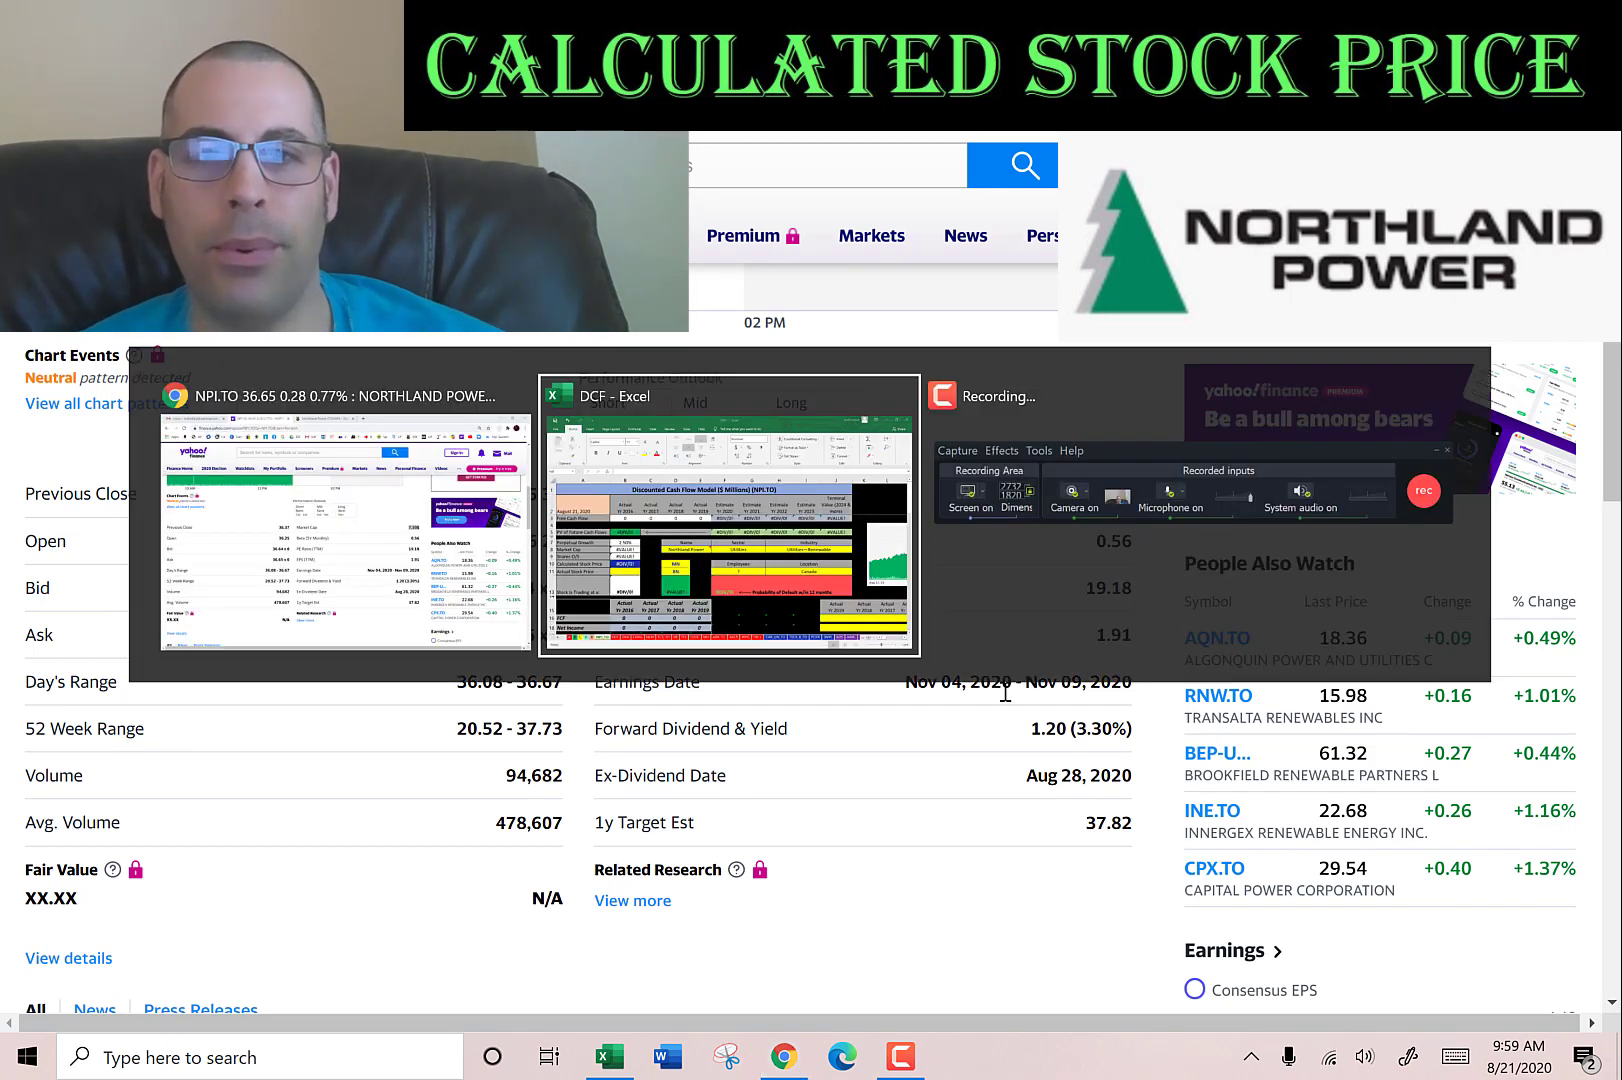
{"action": "key", "text": "Left"}
{"action": "key", "text": "Down"}
{"action": "key", "text": "Down"}
{"action": "key", "text": "Left"}
{"action": "type", "text": "7"}
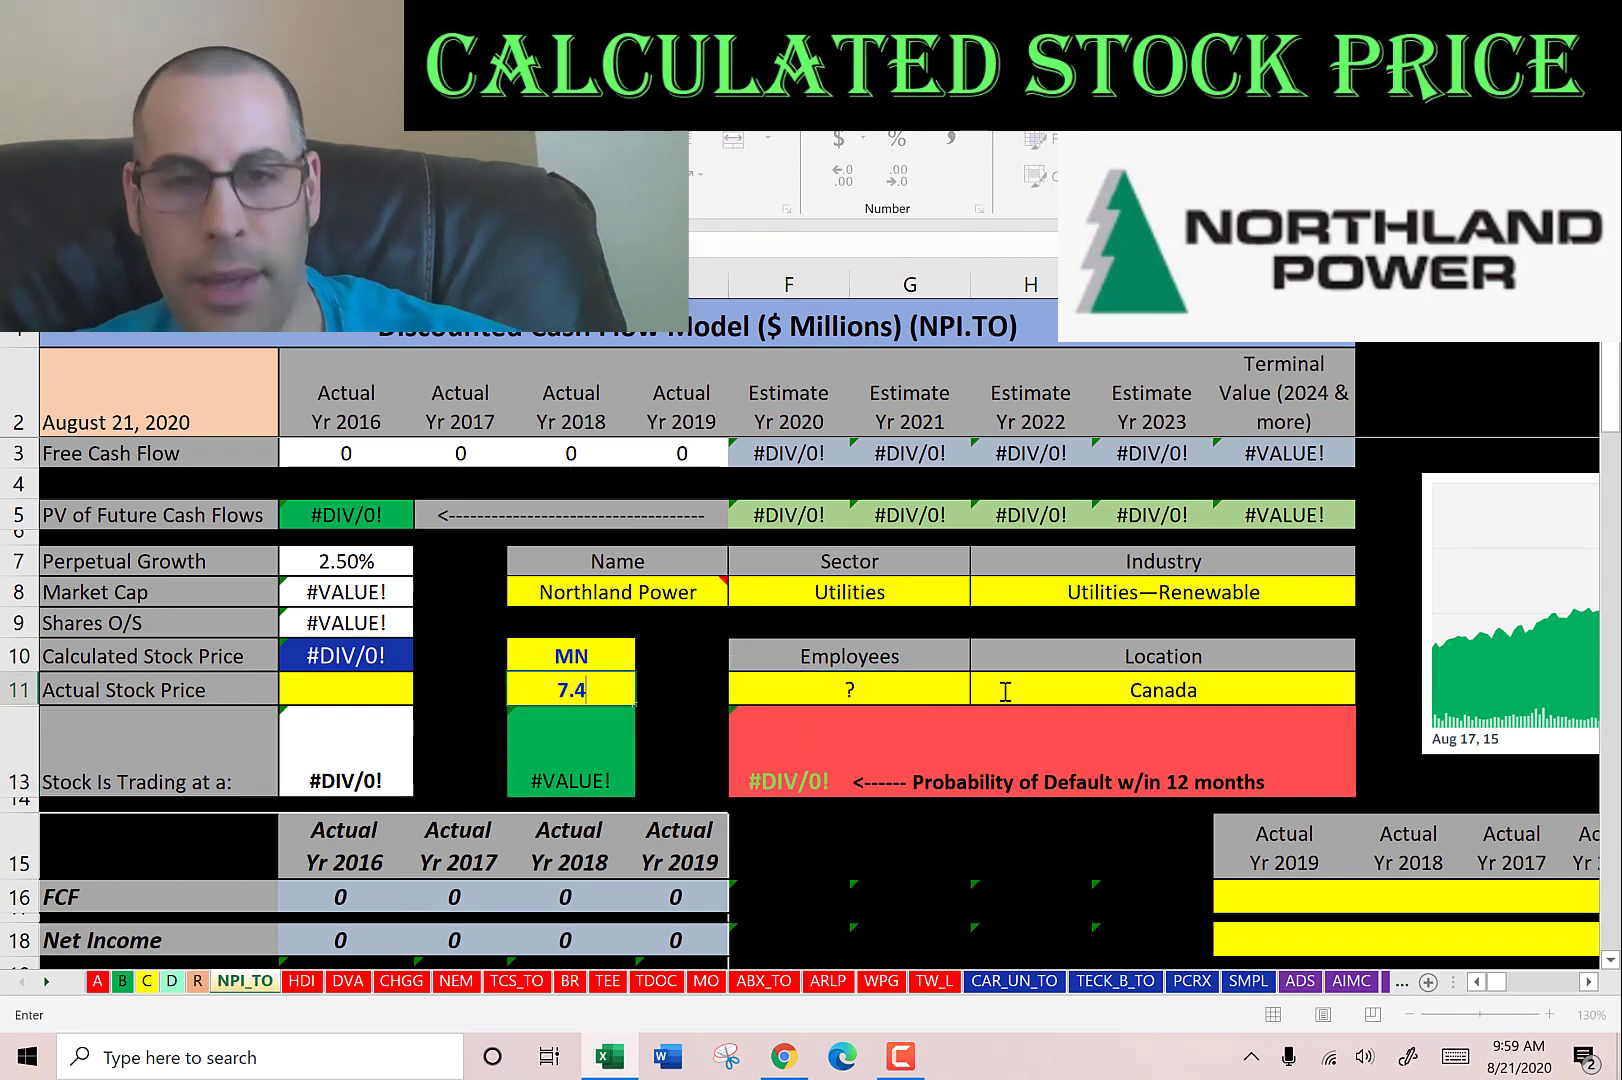
{"action": "type", "text": ".4"}
{"action": "key", "text": "Return"}
Copy the 36.65 share price from Yahoo Finance into the Actual Stock Price cell.
{"action": "key", "text": "Up"}
{"action": "key", "text": "Left"}
{"action": "key", "text": "Left"}
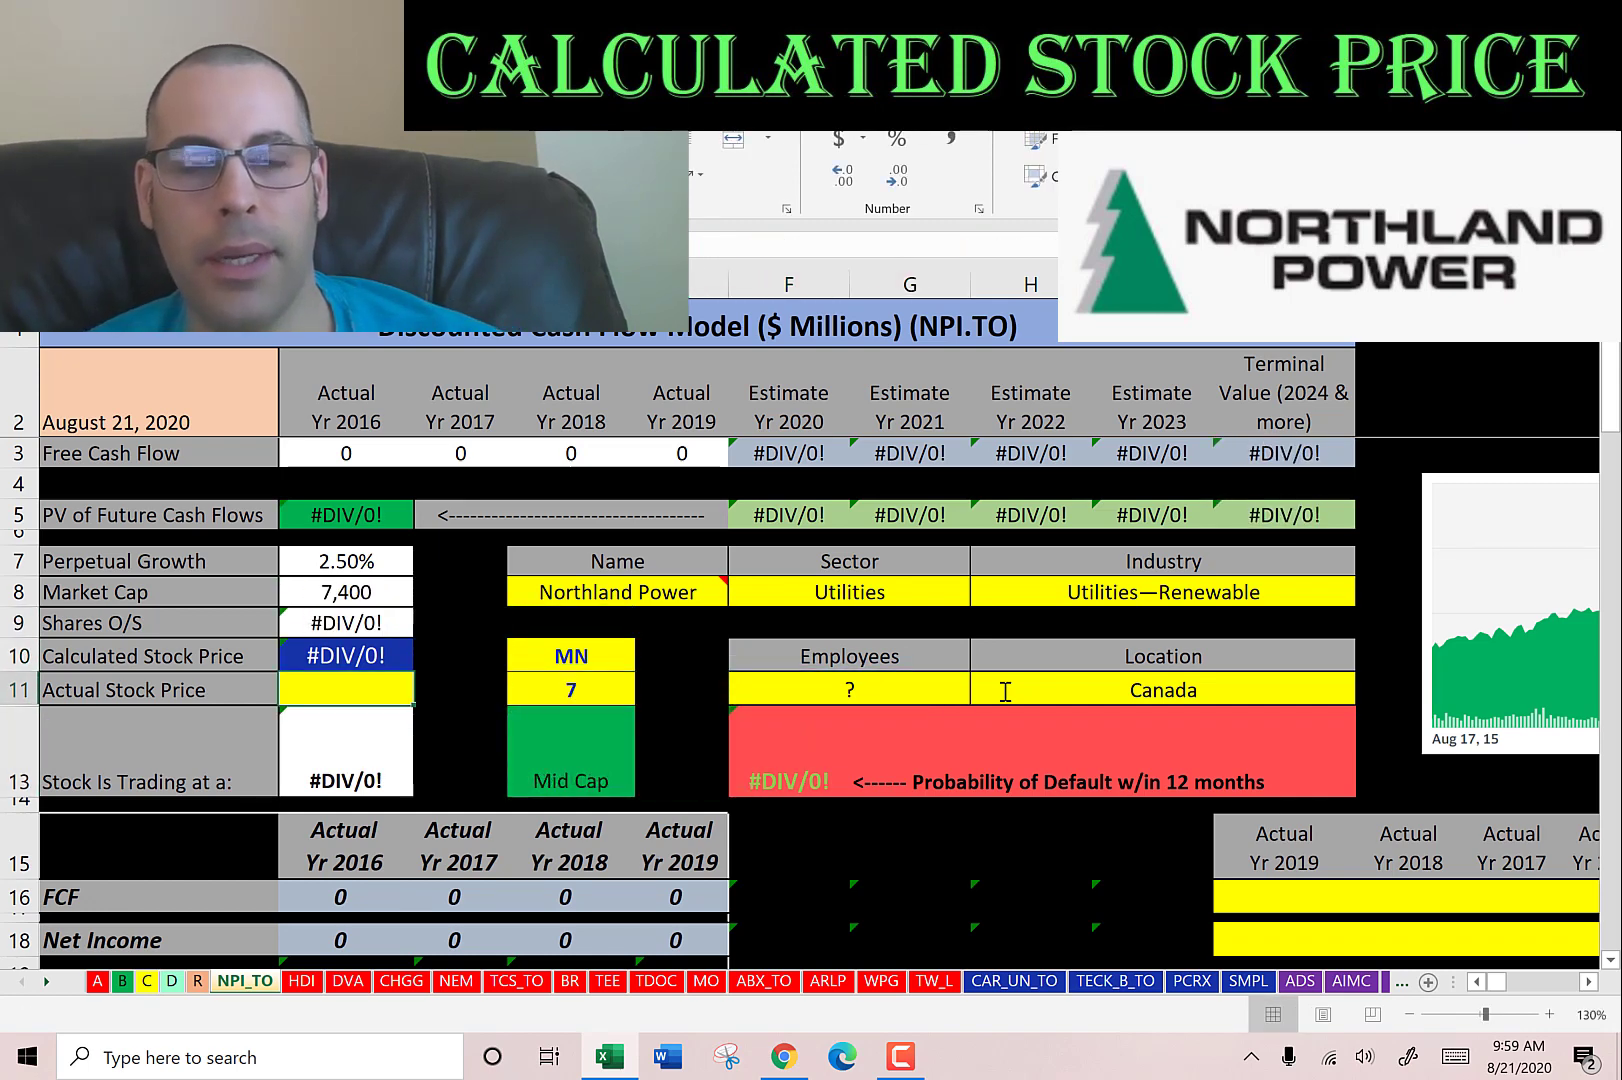
{"action": "key", "text": "alt+Tab"}
{"action": "scroll", "coordinate": [1005, 690], "scroll_direction": "up", "scroll_amount": 5}
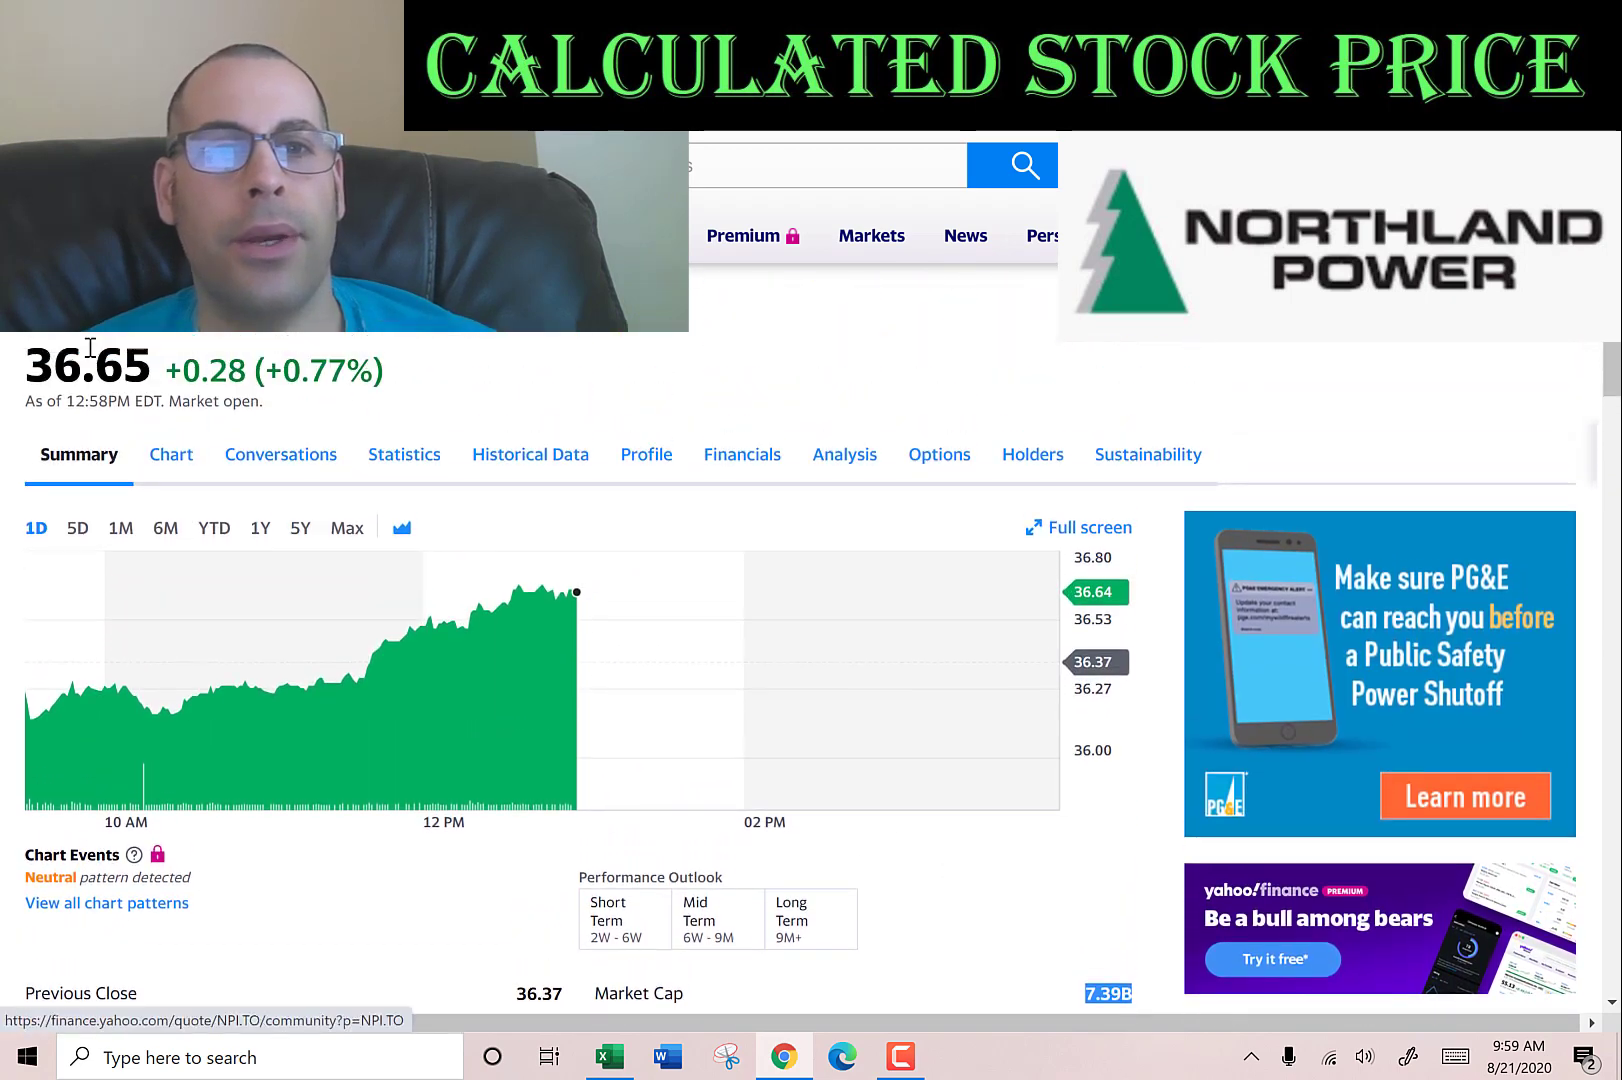
{"action": "double_click", "coordinate": [64, 369]}
{"action": "key", "text": "ctrl+c"}
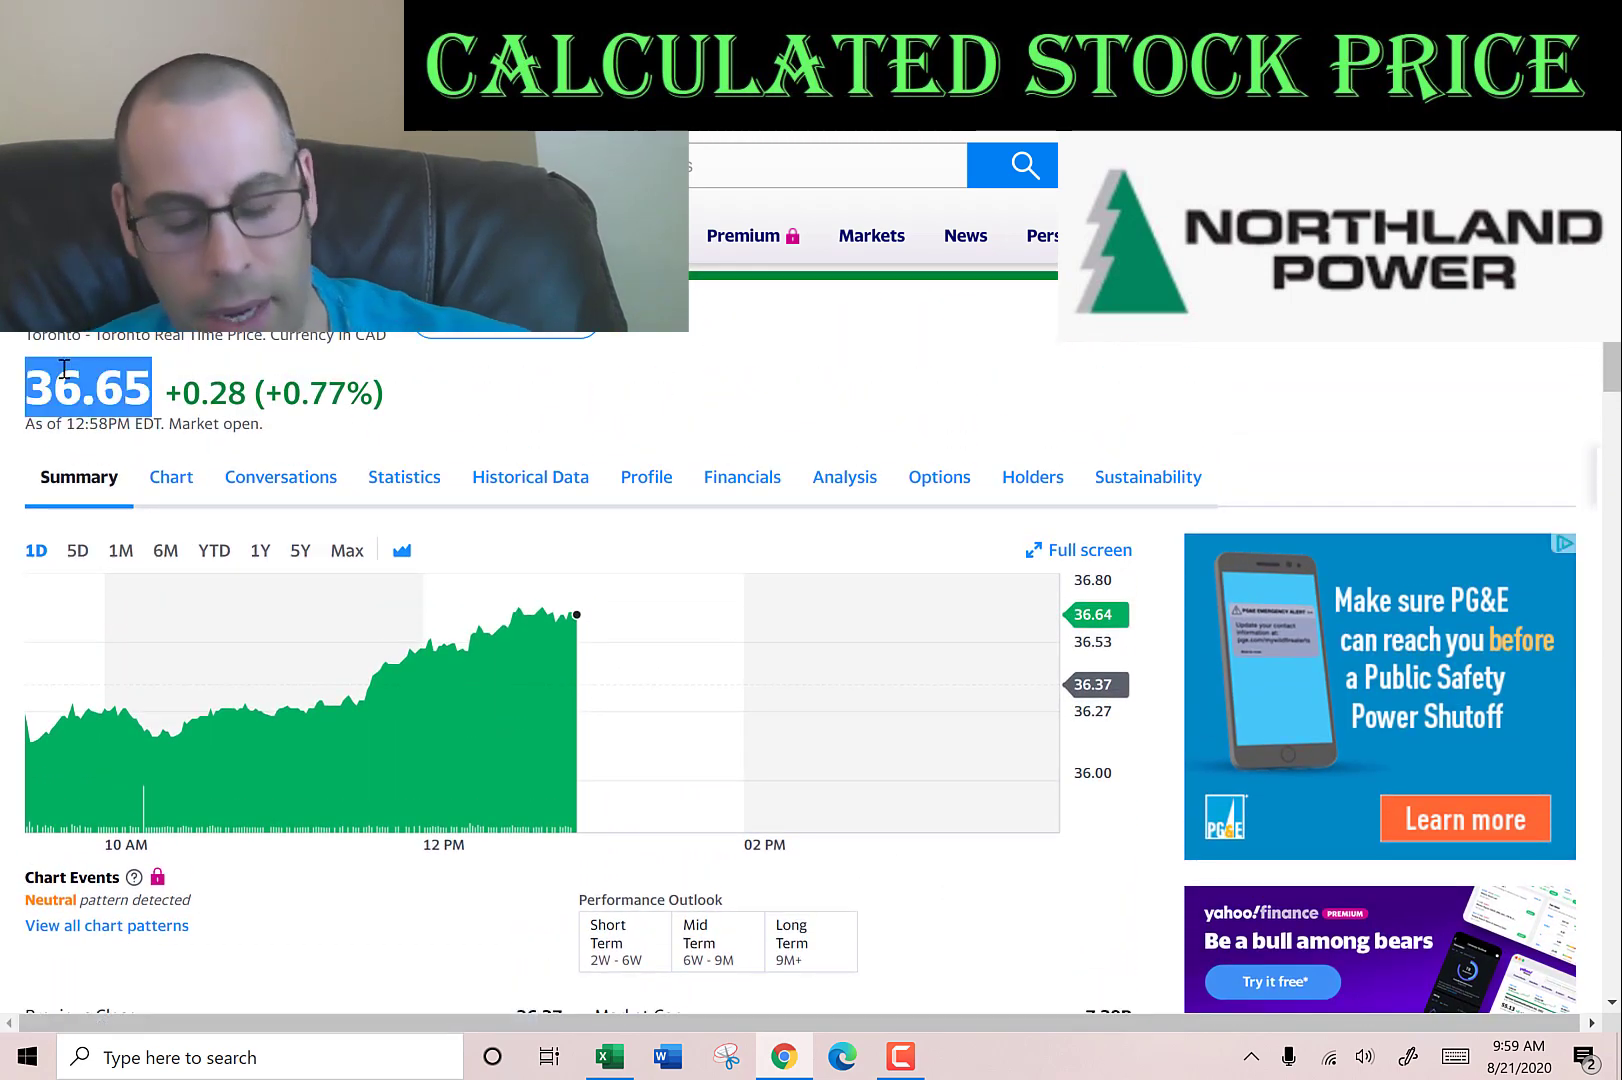
{"action": "key", "text": "alt+Tab"}
{"action": "key", "text": "ctrl+v"}
{"action": "key", "text": "Return"}
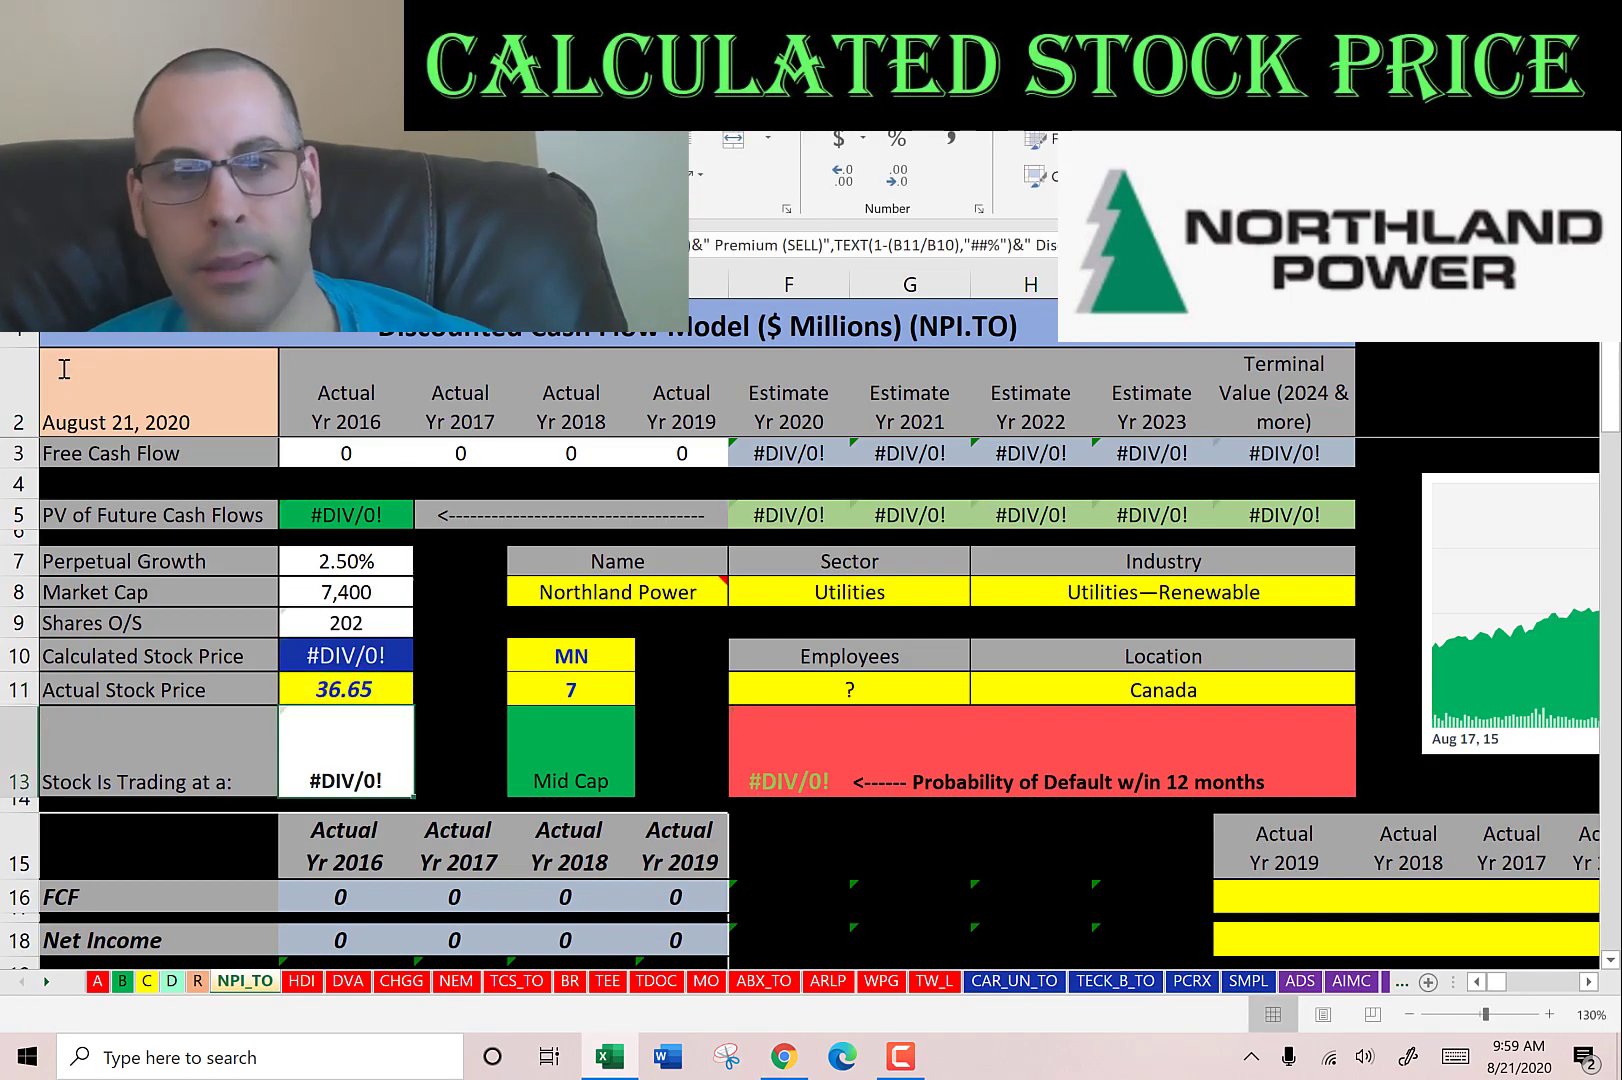
{"action": "key", "text": "alt+Tab"}
Paste Yahoo's 2016–2019 free cash flow row into the FCF row as plain text.
{"action": "scroll", "coordinate": [560, 600], "scroll_direction": "down", "scroll_amount": 1}
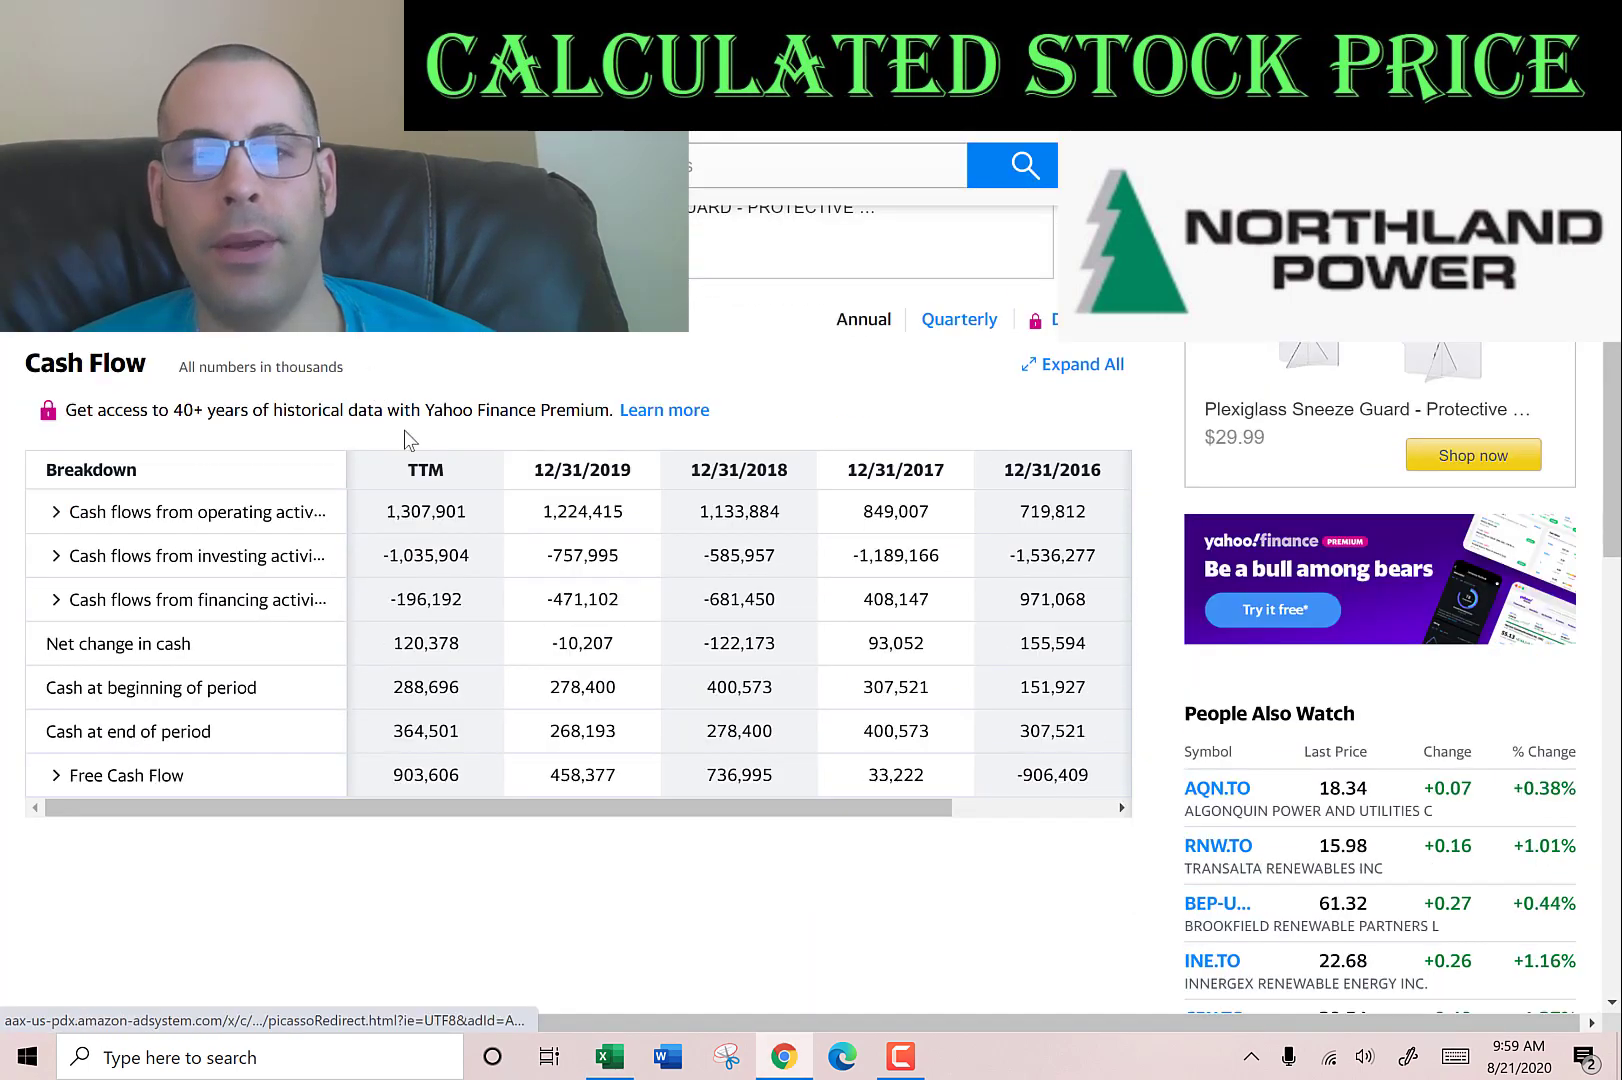
{"action": "scroll", "coordinate": [550, 675], "scroll_direction": "down", "scroll_amount": 1}
{"action": "left_click_drag", "start_coordinate": [549, 658], "coordinate": [1062, 659]}
{"action": "key", "text": "alt+Tab"}
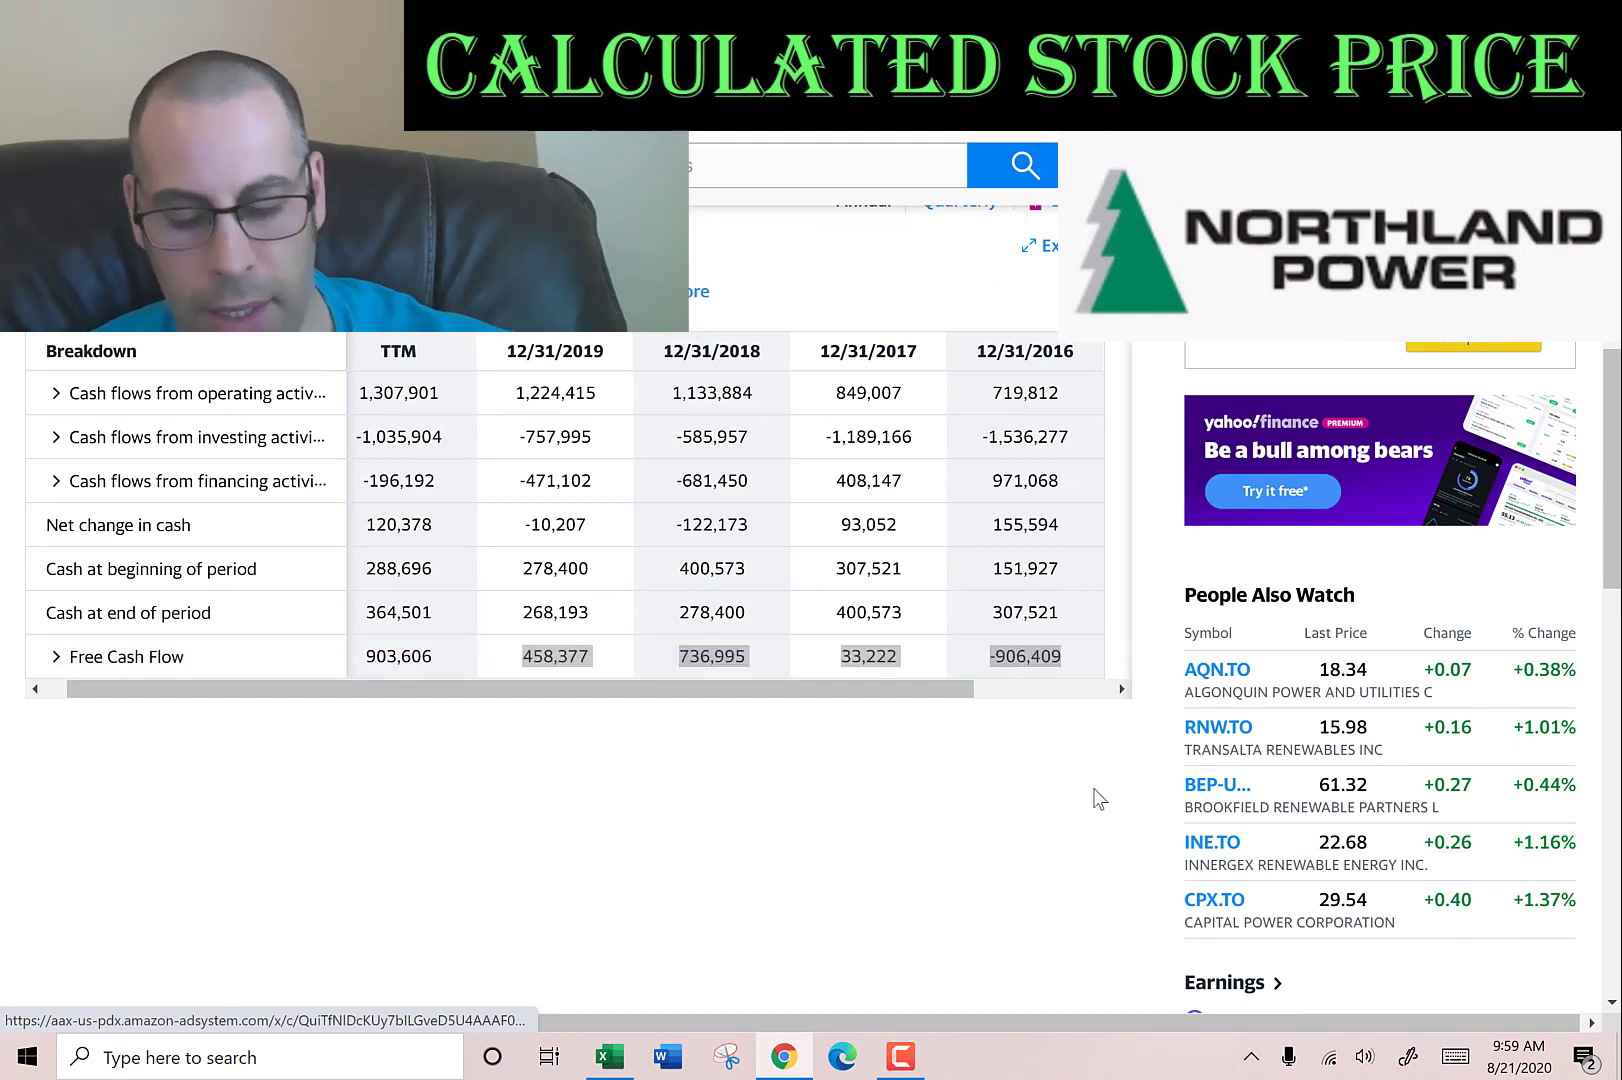
{"action": "key", "text": "shift+F10"}
{"action": "key", "text": "s"}
{"action": "key", "text": "Down"}
{"action": "key", "text": "Down"}
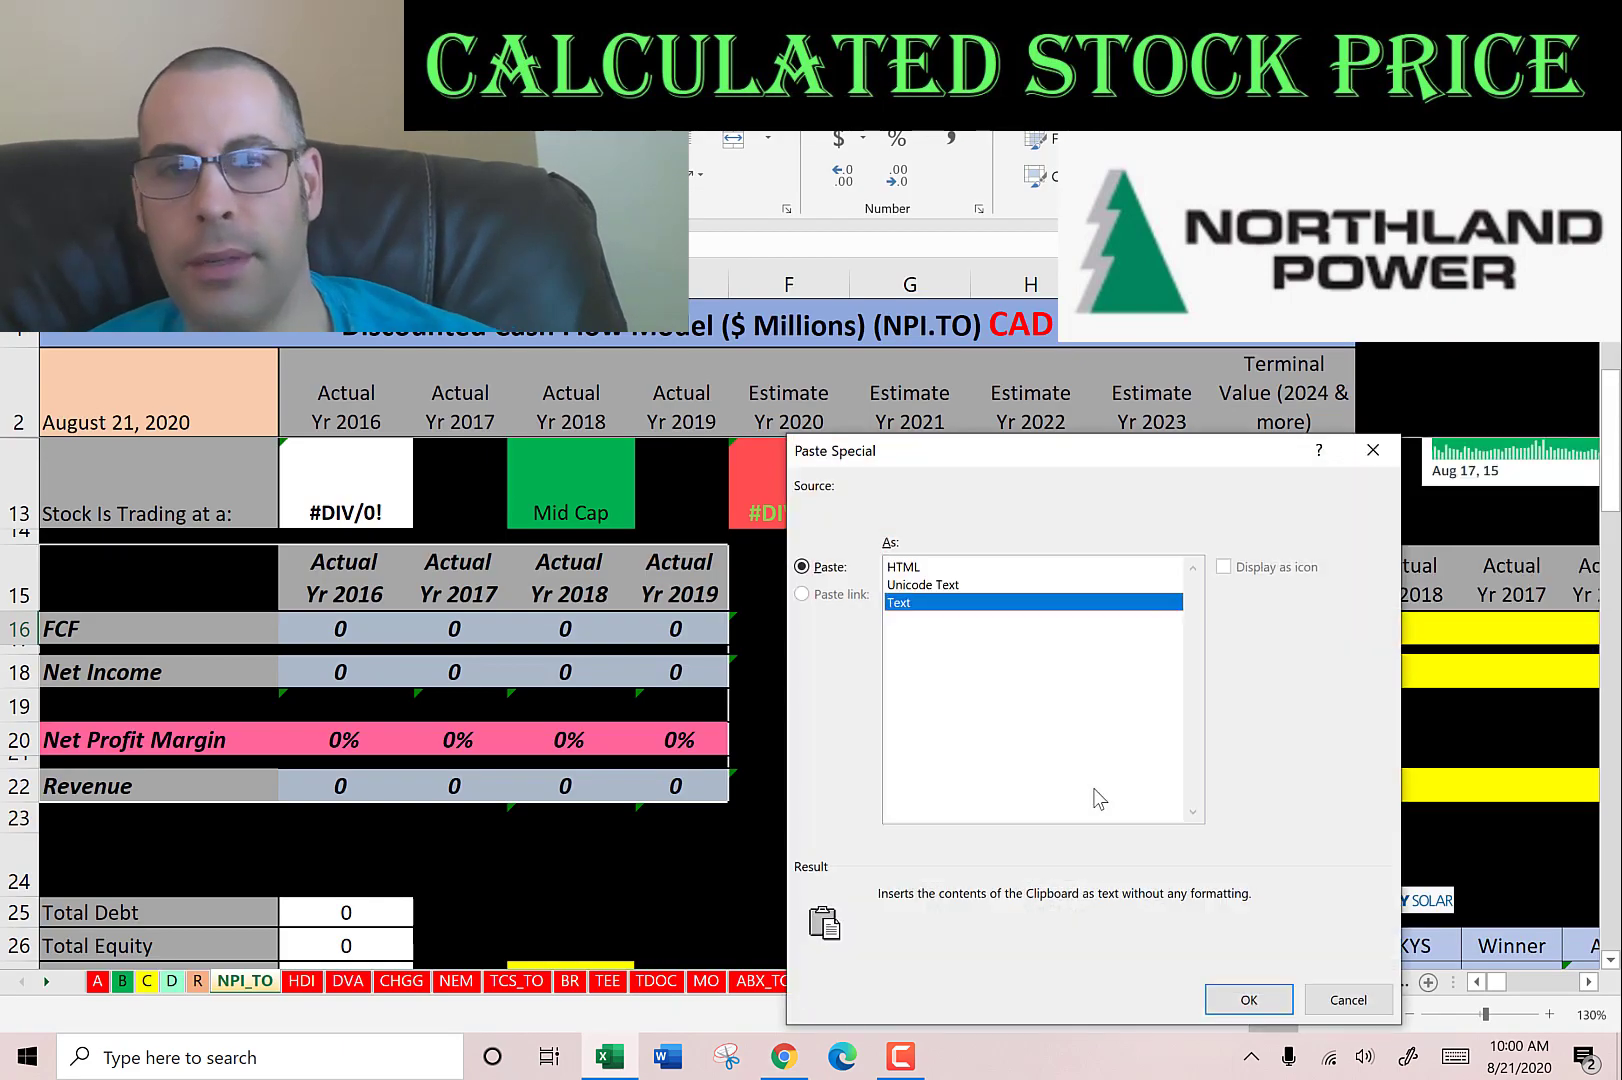
{"action": "key", "text": "Return"}
{"action": "key", "text": "Down"}
Paste the 2016–2019 net income figures from the income statement as text.
{"action": "key", "text": "alt+Tab"}
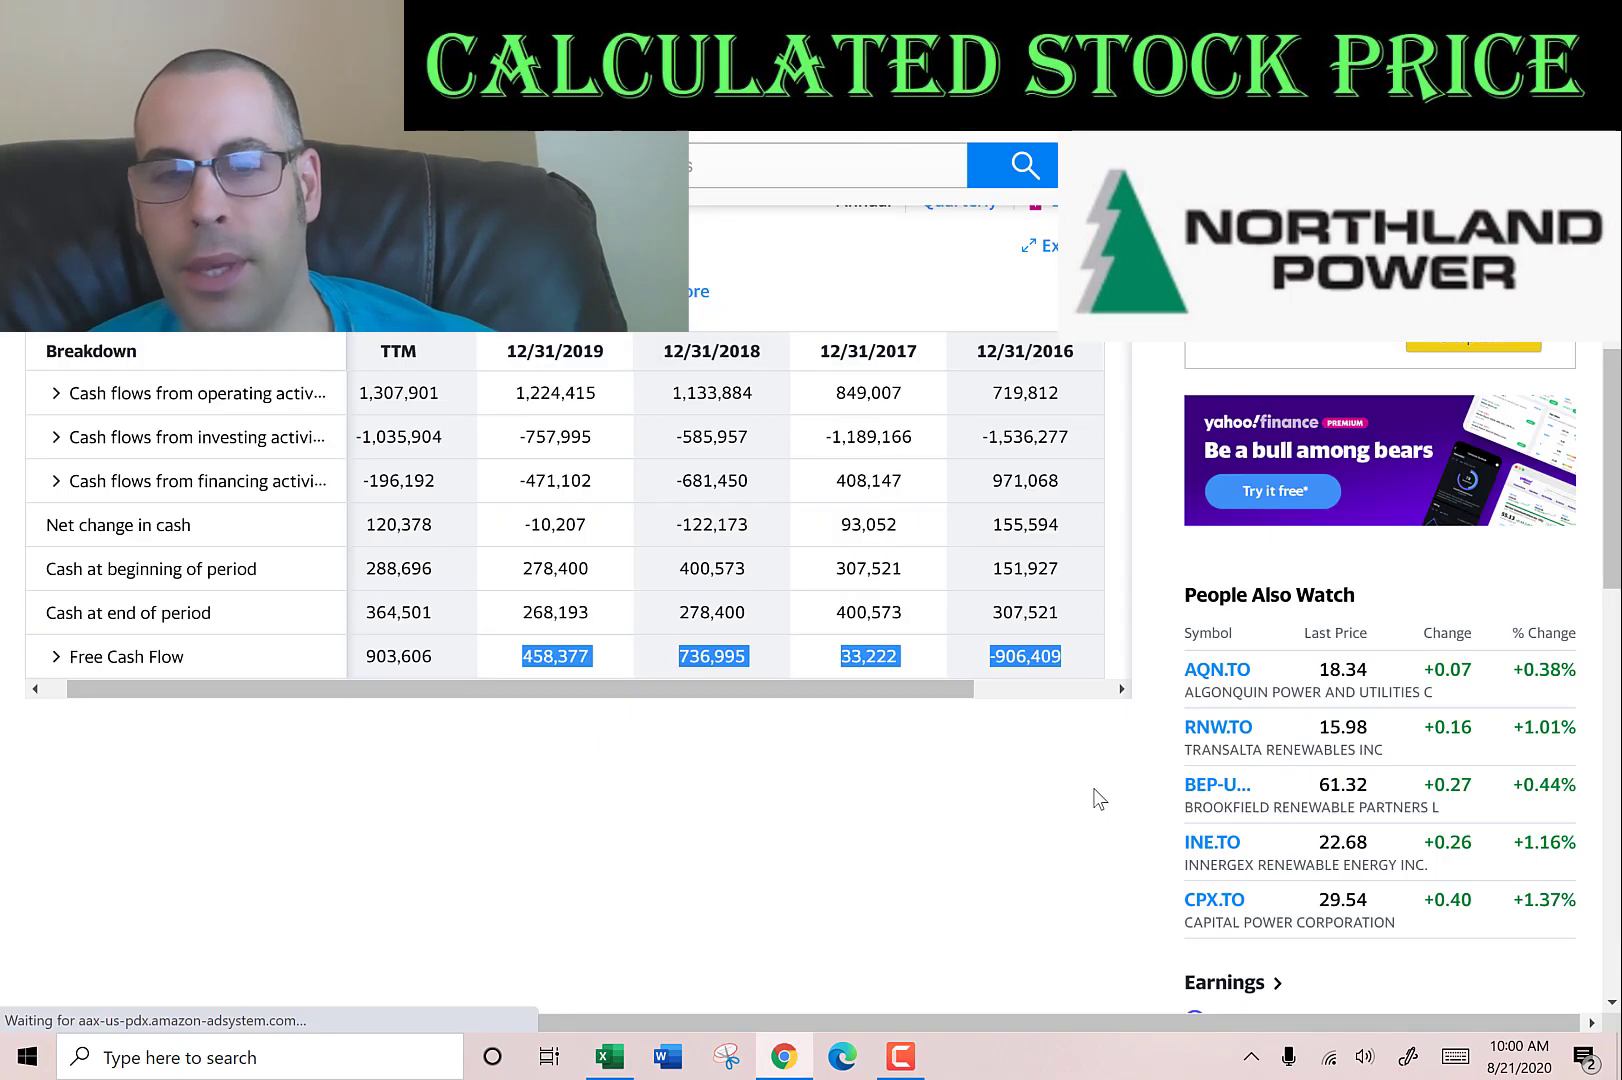
{"action": "scroll", "coordinate": [205, 401], "scroll_direction": "up", "scroll_amount": 1}
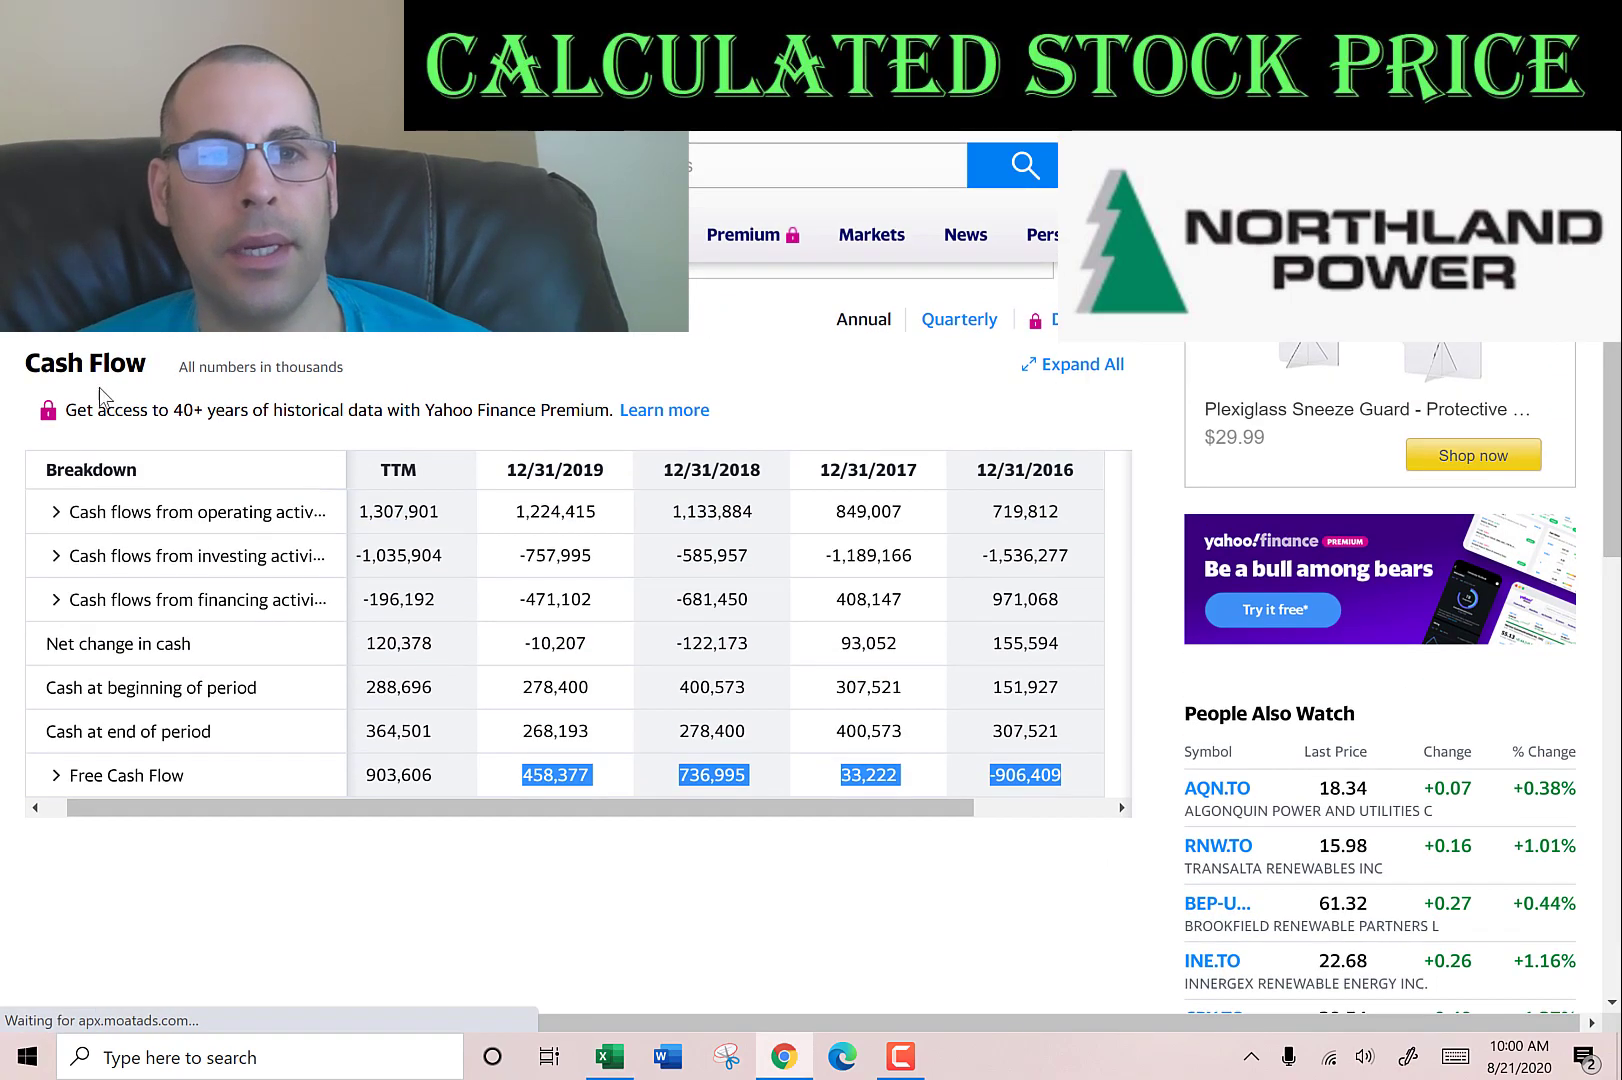
{"action": "left_click", "coordinate": [124, 336]}
{"action": "scroll", "coordinate": [455, 425], "scroll_direction": "down", "scroll_amount": 3}
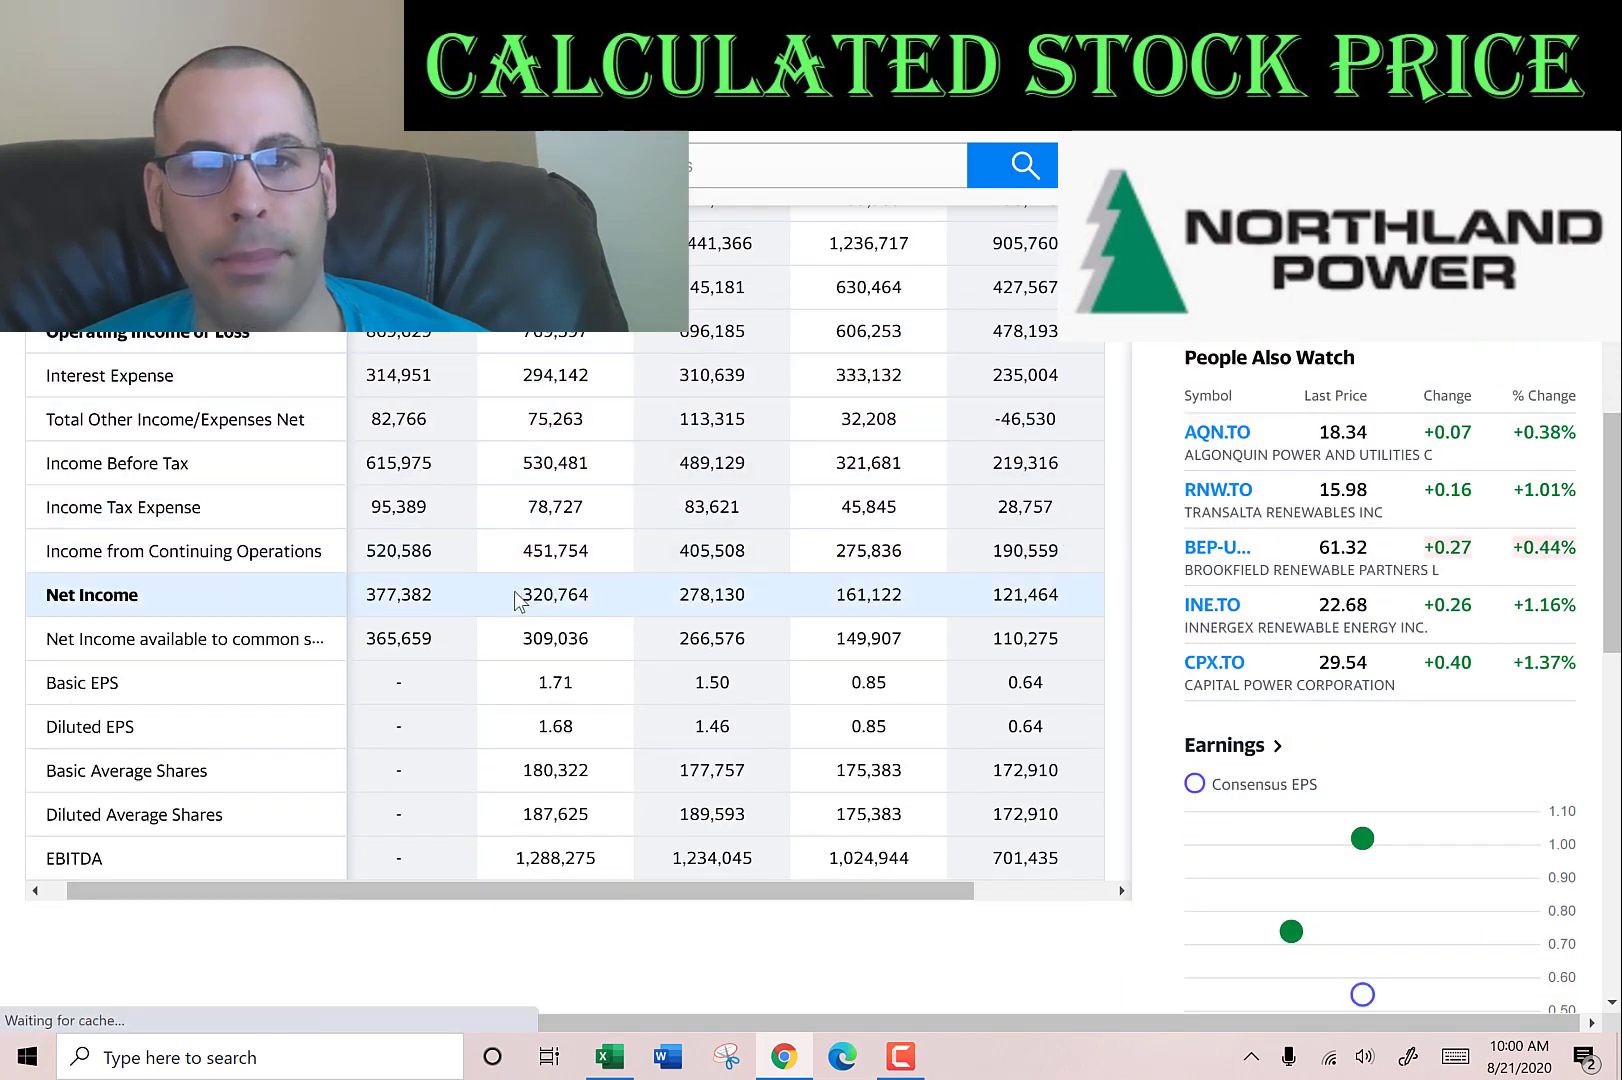
{"action": "left_click_drag", "start_coordinate": [519, 594], "coordinate": [1060, 597]}
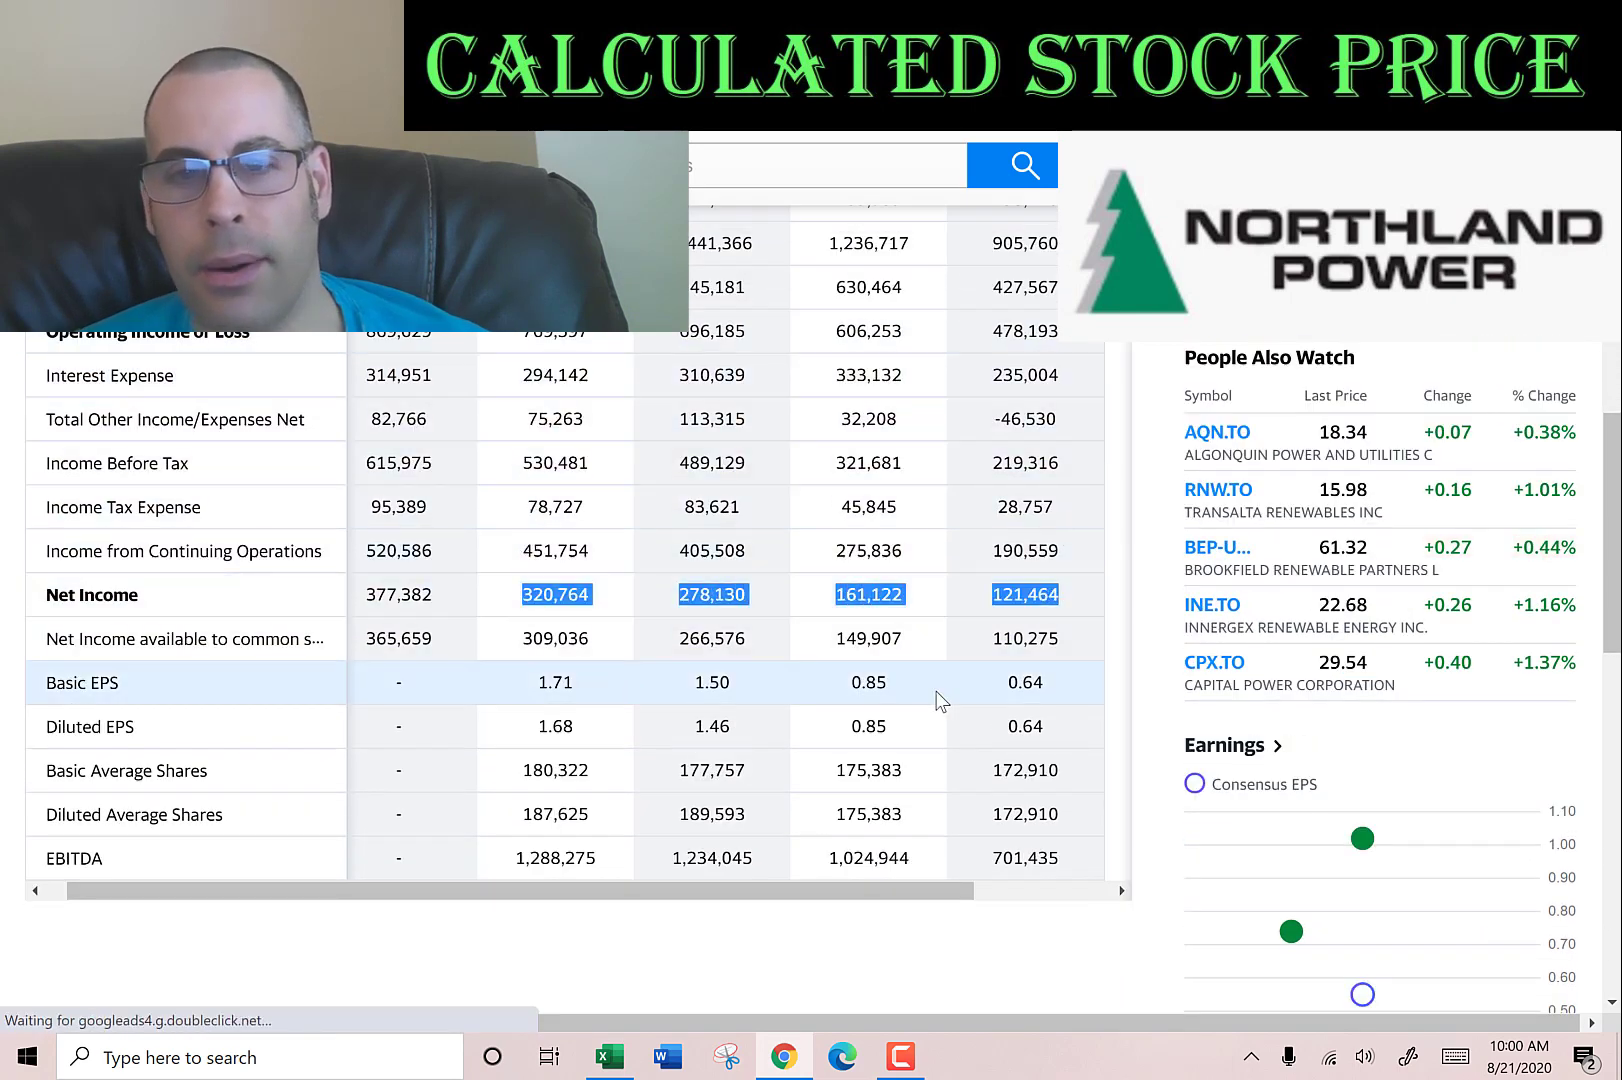
{"action": "key", "text": "alt+Tab"}
{"action": "key", "text": "shift+F10"}
{"action": "key", "text": "s"}
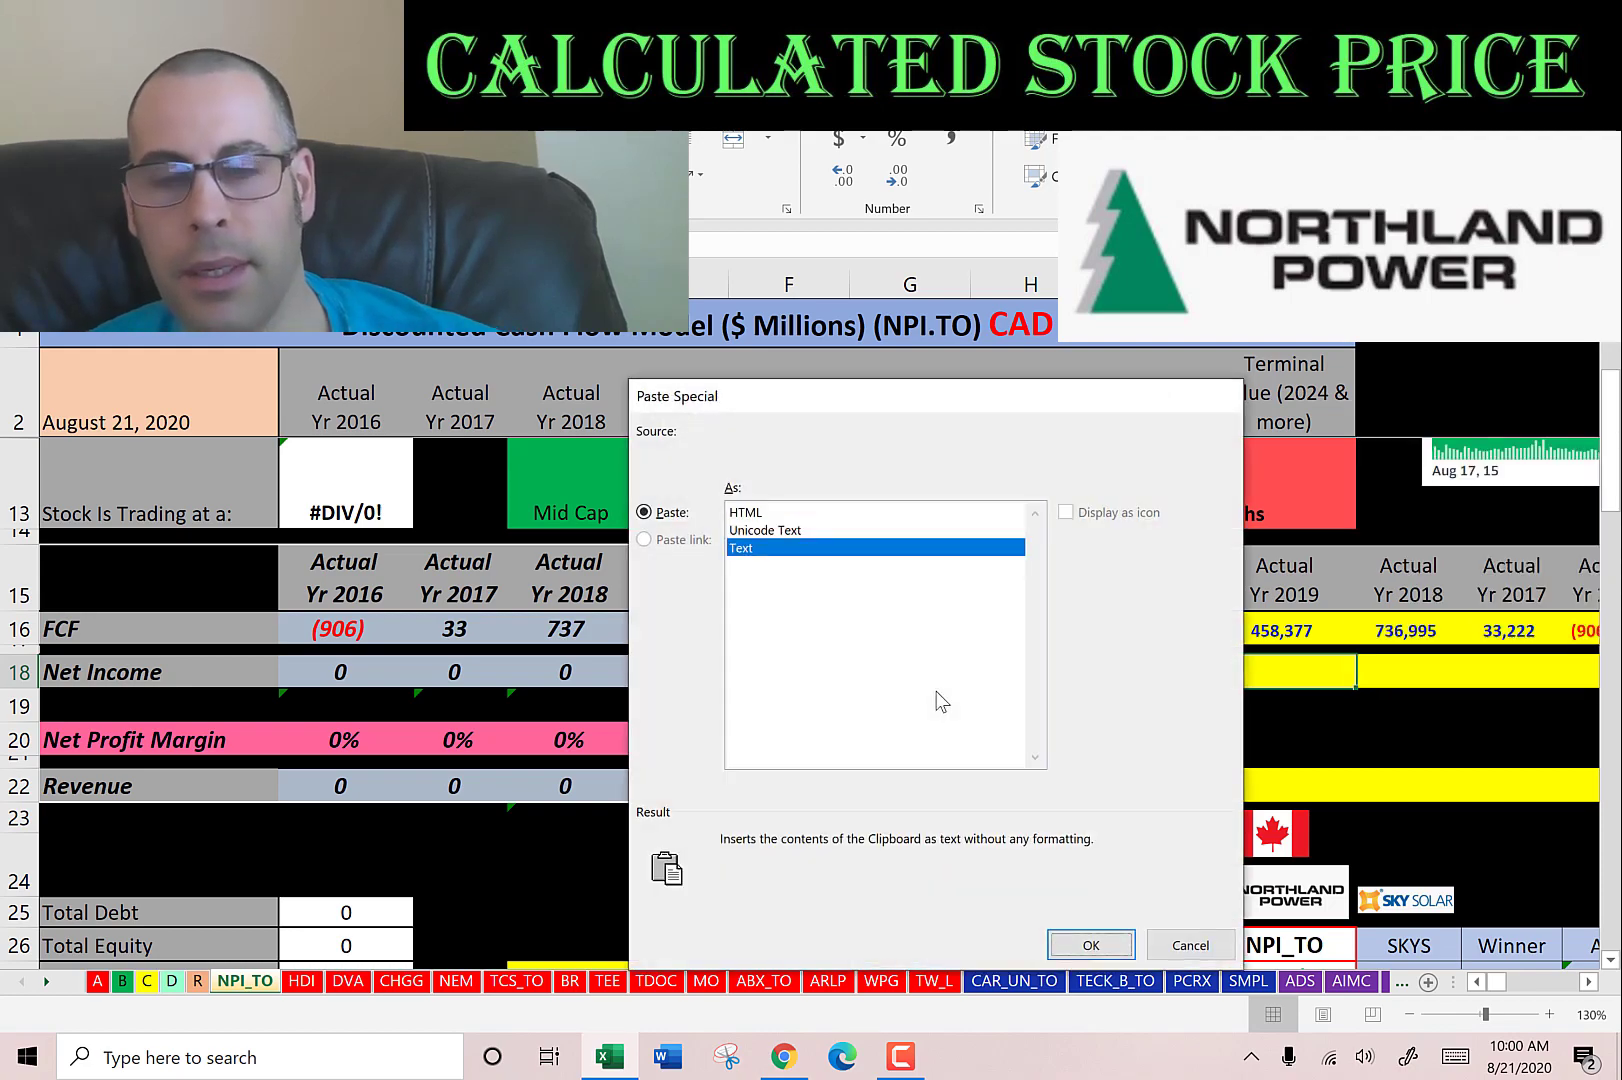
{"action": "key", "text": "Return"}
Paste the 2016–2019 total revenue figures as text into the Revenue row.
{"action": "key", "text": "alt+Tab"}
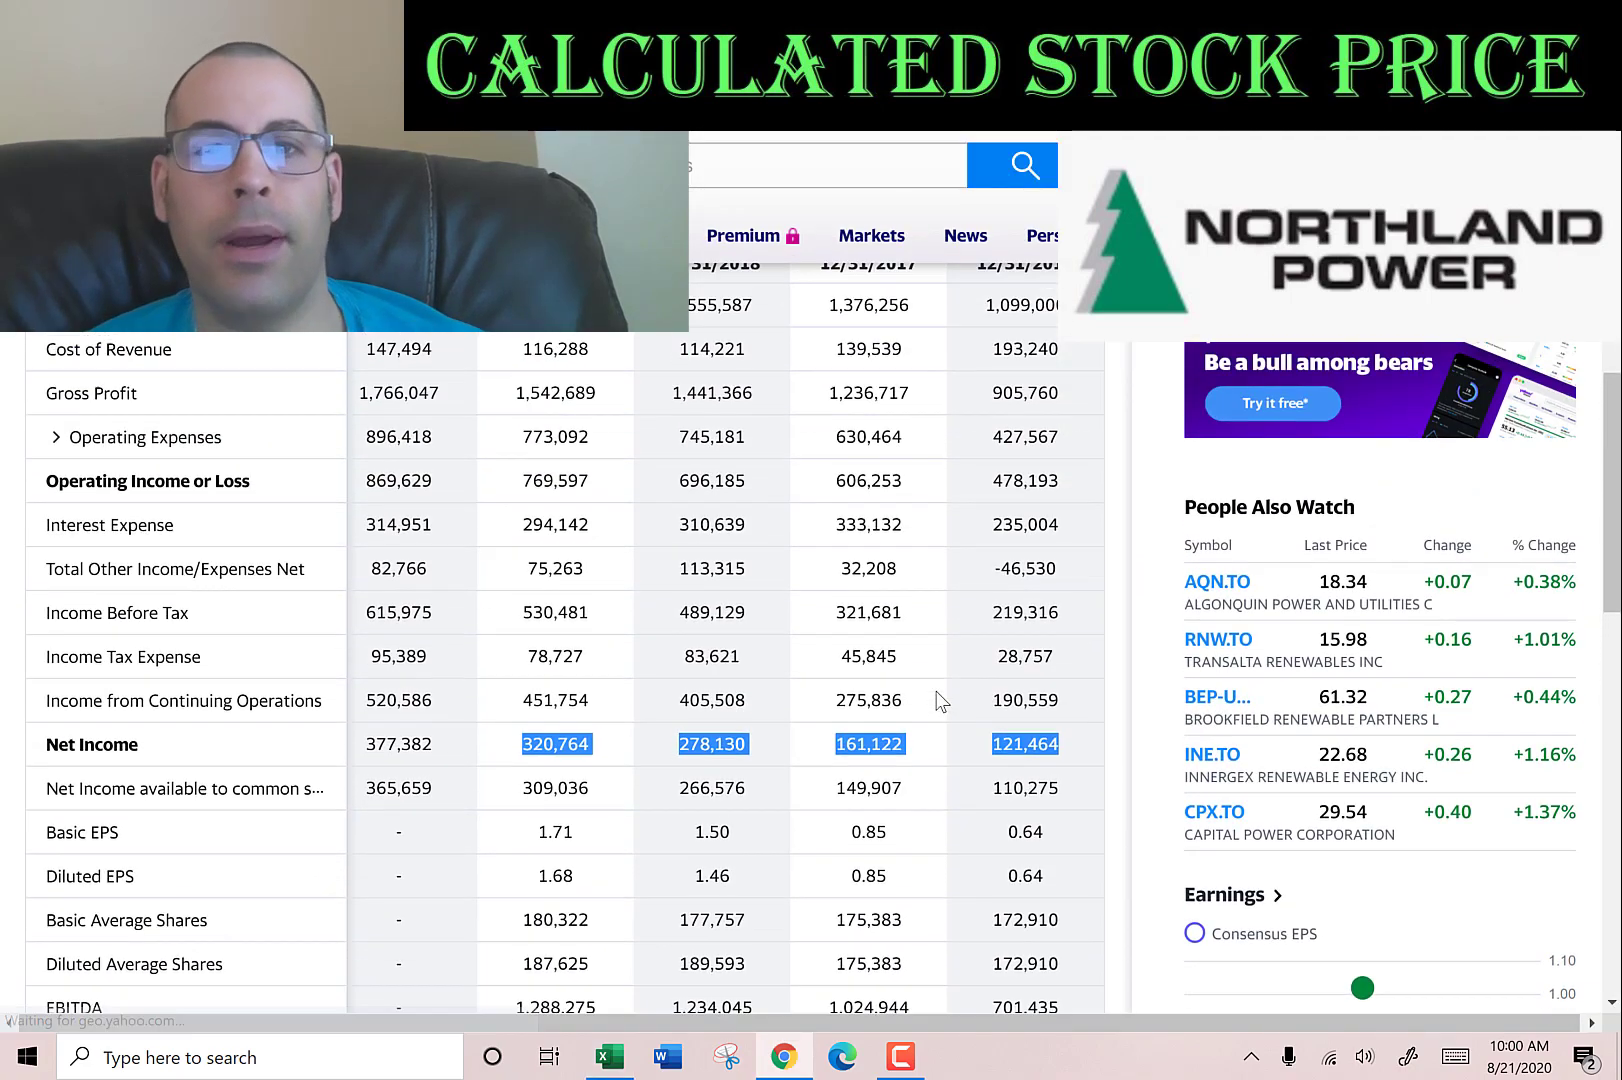
{"action": "scroll", "coordinate": [940, 700], "scroll_direction": "up", "scroll_amount": 1}
{"action": "left_click_drag", "start_coordinate": [515, 393], "coordinate": [1056, 392]}
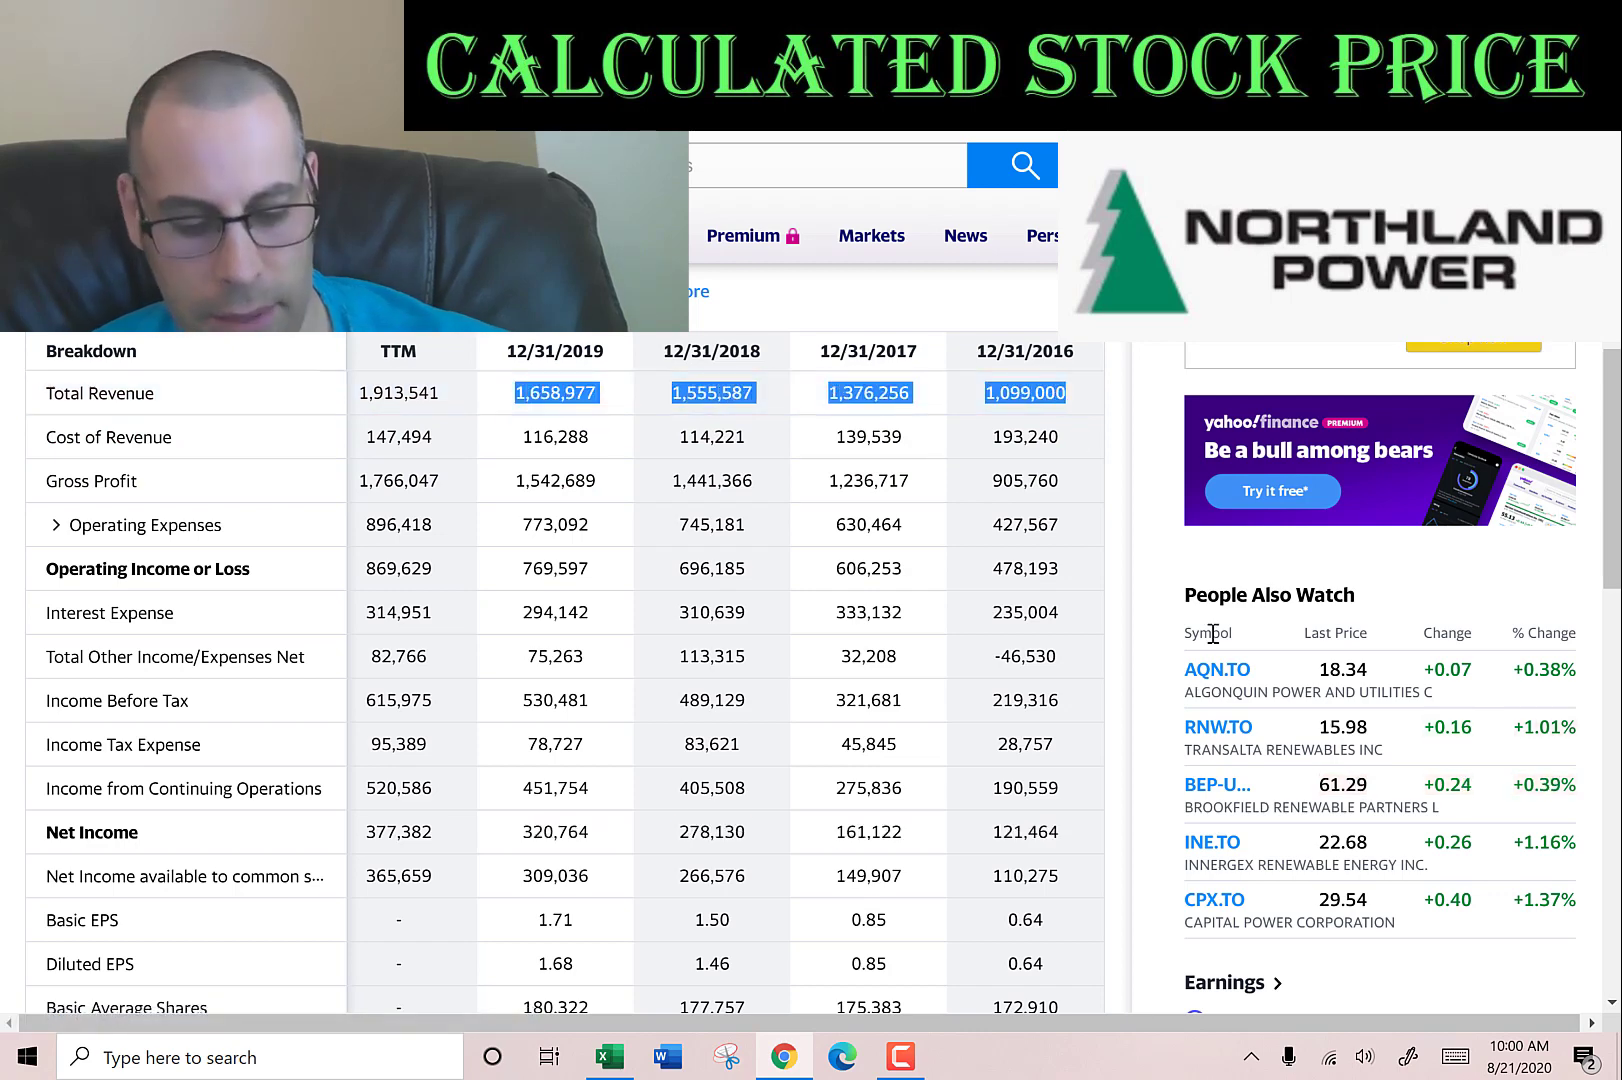
{"action": "key", "text": "ctrl+c"}
{"action": "key", "text": "alt+Tab"}
{"action": "key", "text": "ctrl+alt+v"}
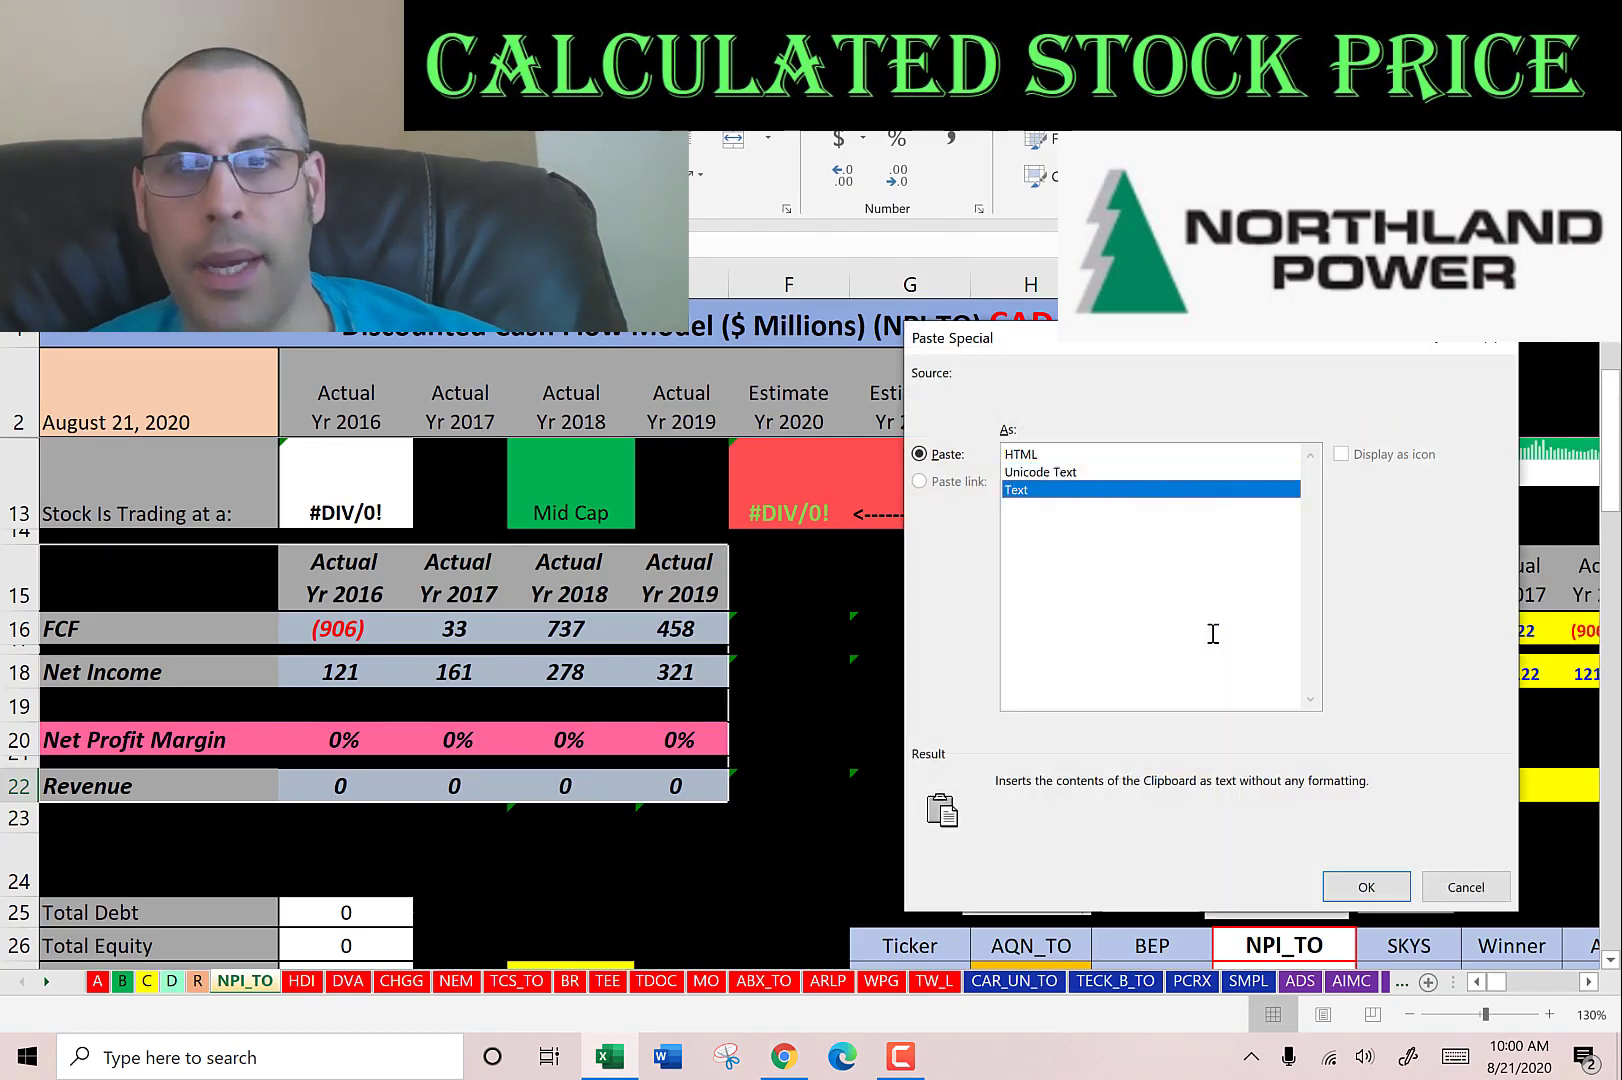
{"action": "key", "text": "Return"}
{"action": "key", "text": "Left"}
{"action": "key", "text": "Up"}
{"action": "key", "text": "Left"}
{"action": "key", "text": "Up"}
{"action": "key", "text": "Up"}
{"action": "key", "text": "Up"}
{"action": "key", "text": "Up"}
{"action": "key", "text": "Up"}
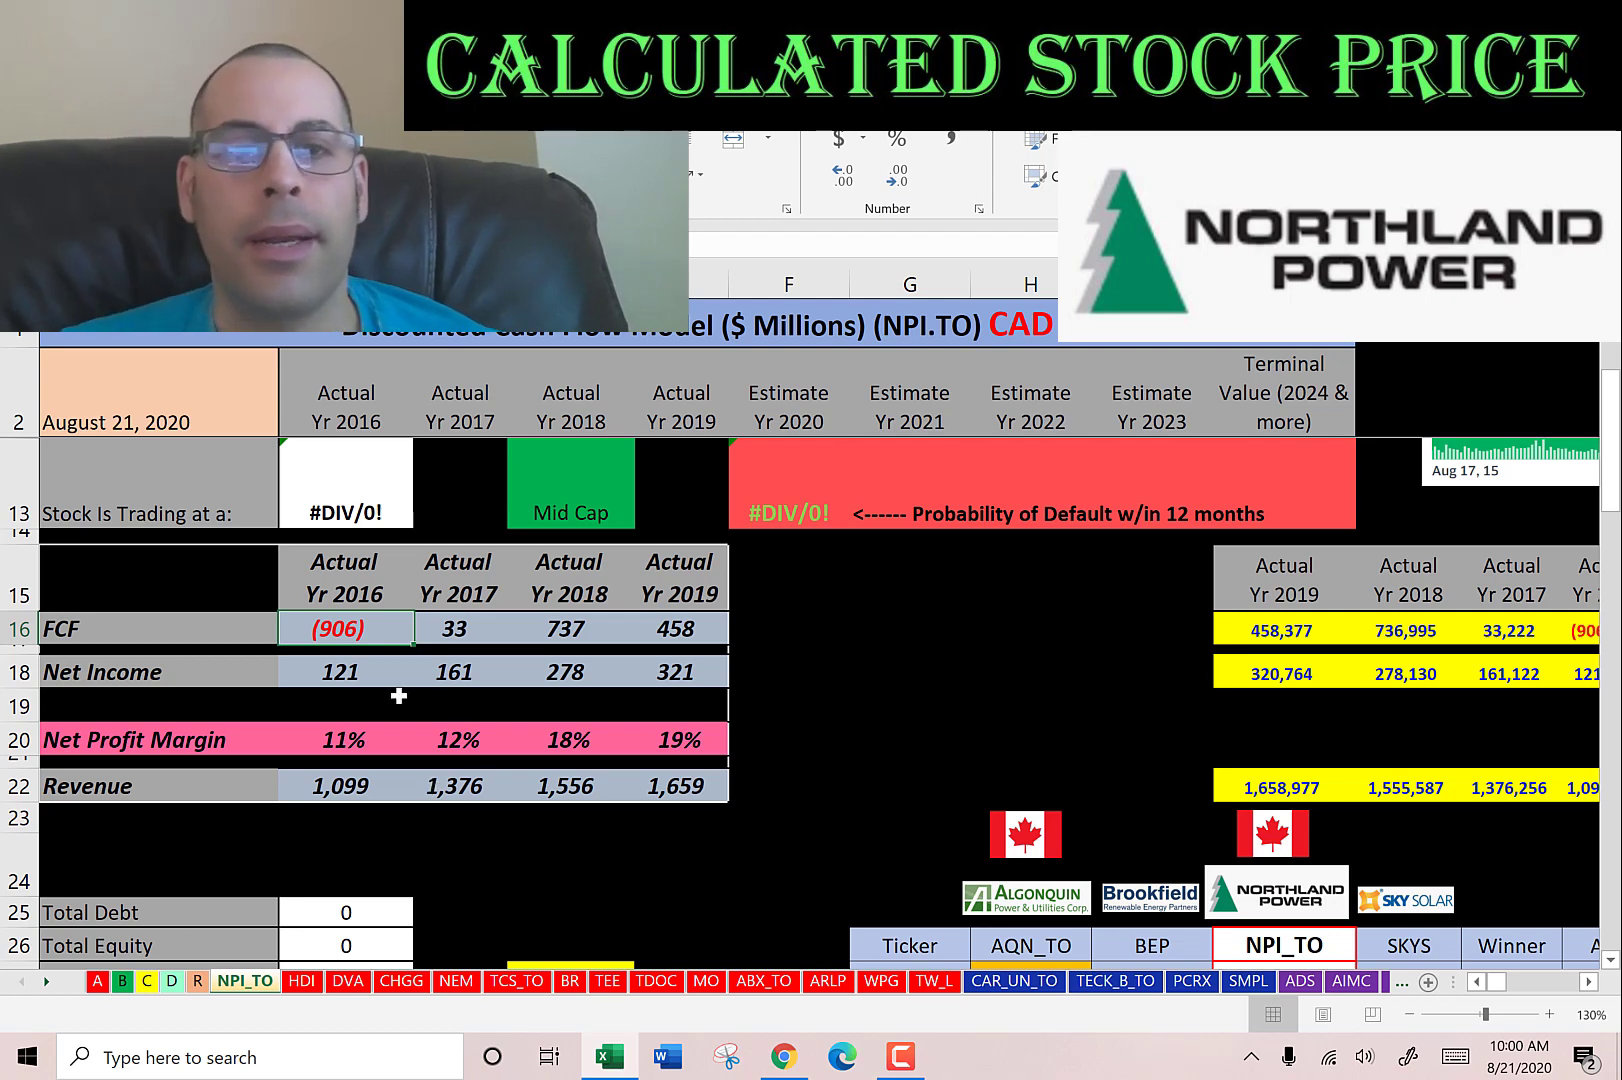
Check the four Net Income totals and the individual 2016–2019 revenue values.
{"action": "left_click_drag", "start_coordinate": [338, 665], "coordinate": [673, 670]}
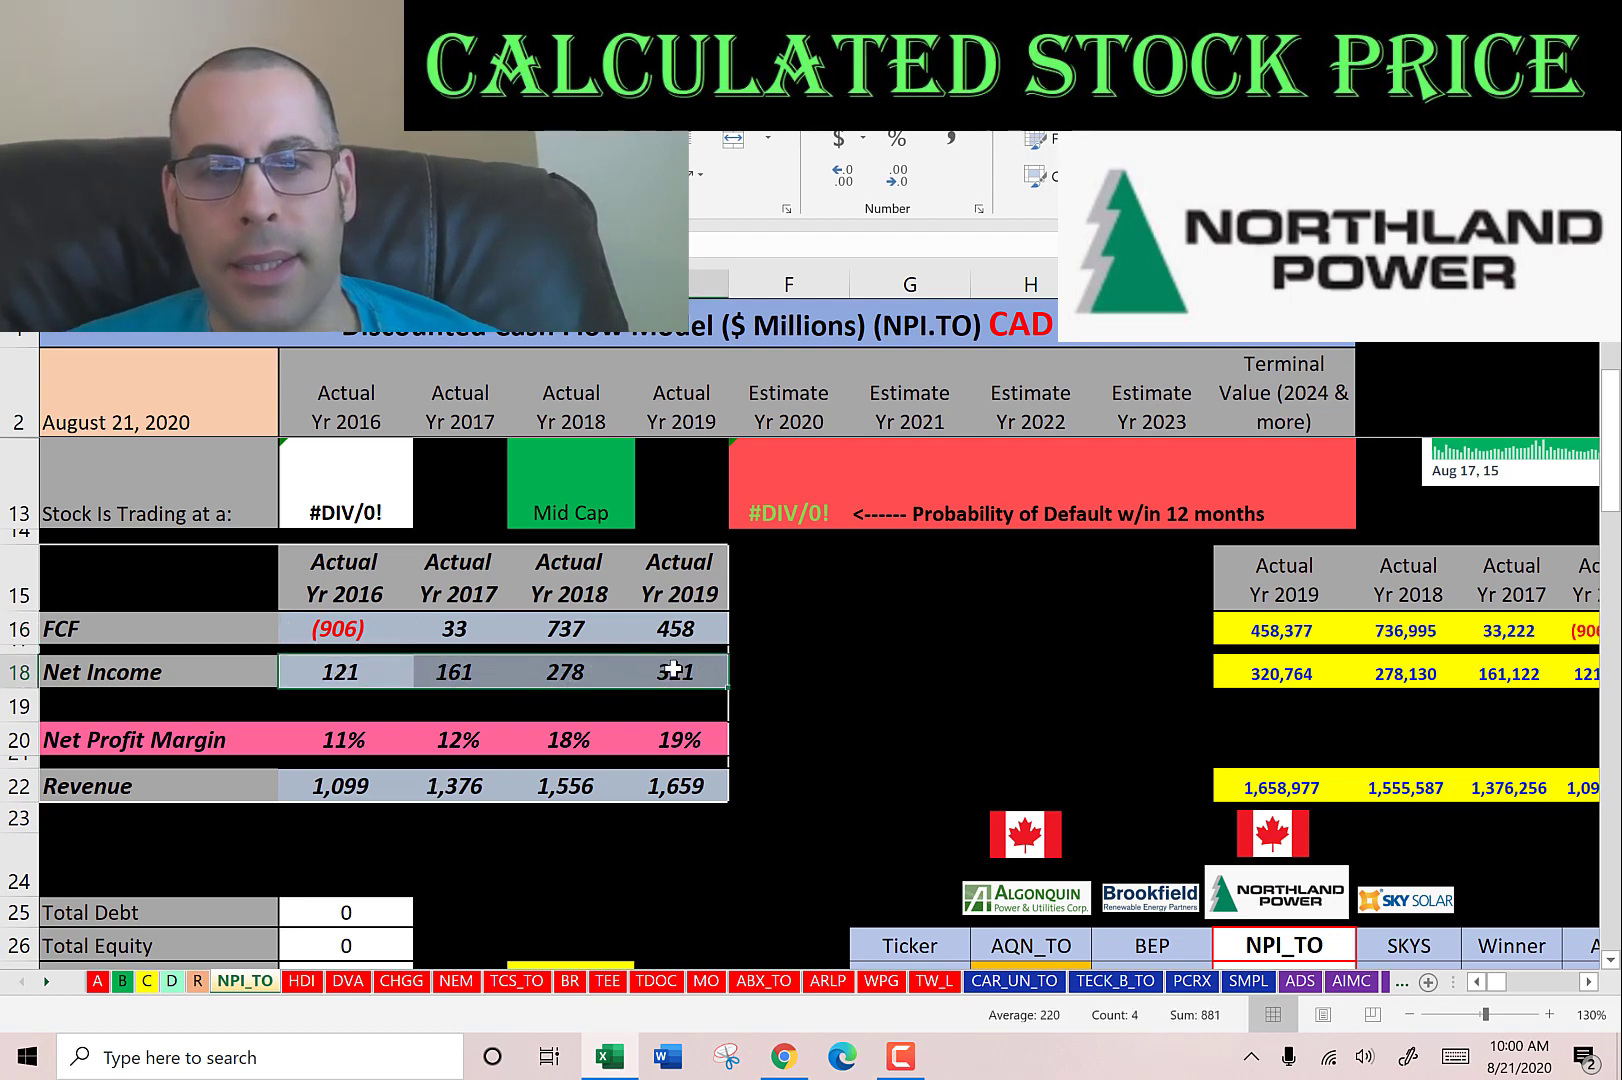
{"action": "left_click", "coordinate": [318, 790]}
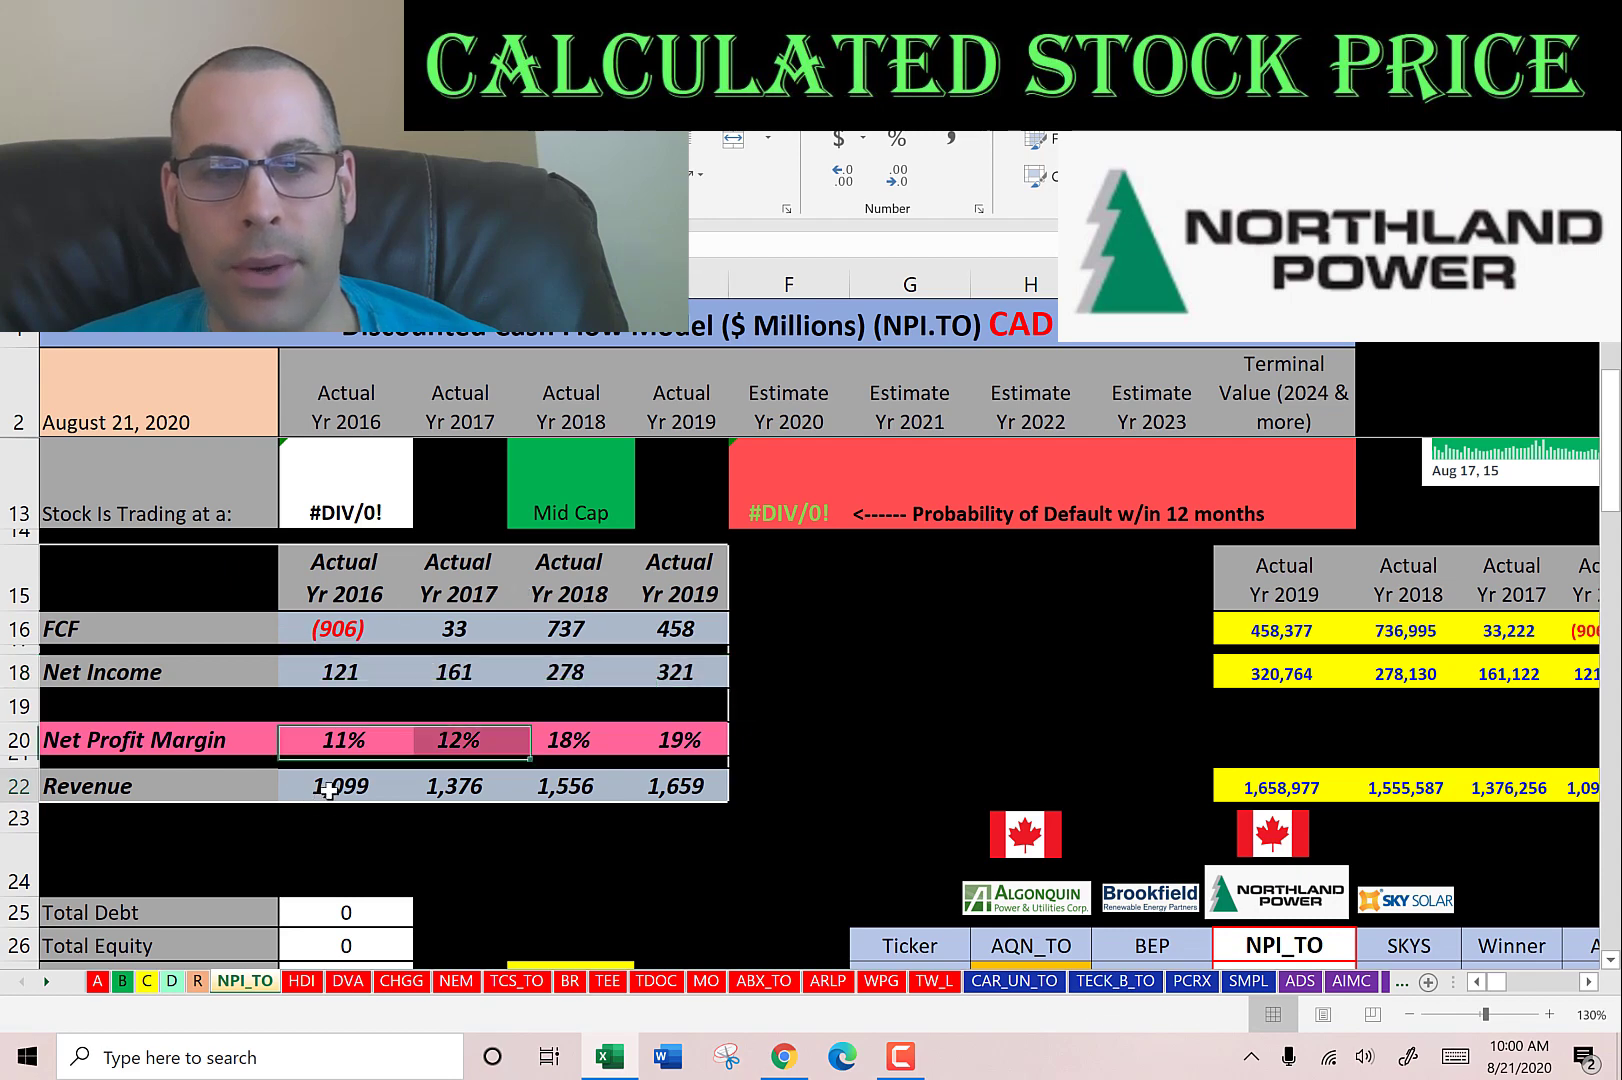
{"action": "left_click", "coordinate": [438, 786]}
{"action": "left_click", "coordinate": [572, 786]}
Enter the 2019 interest expense of 294,142 in the DCF sheet.
{"action": "key", "text": "alt+Tab"}
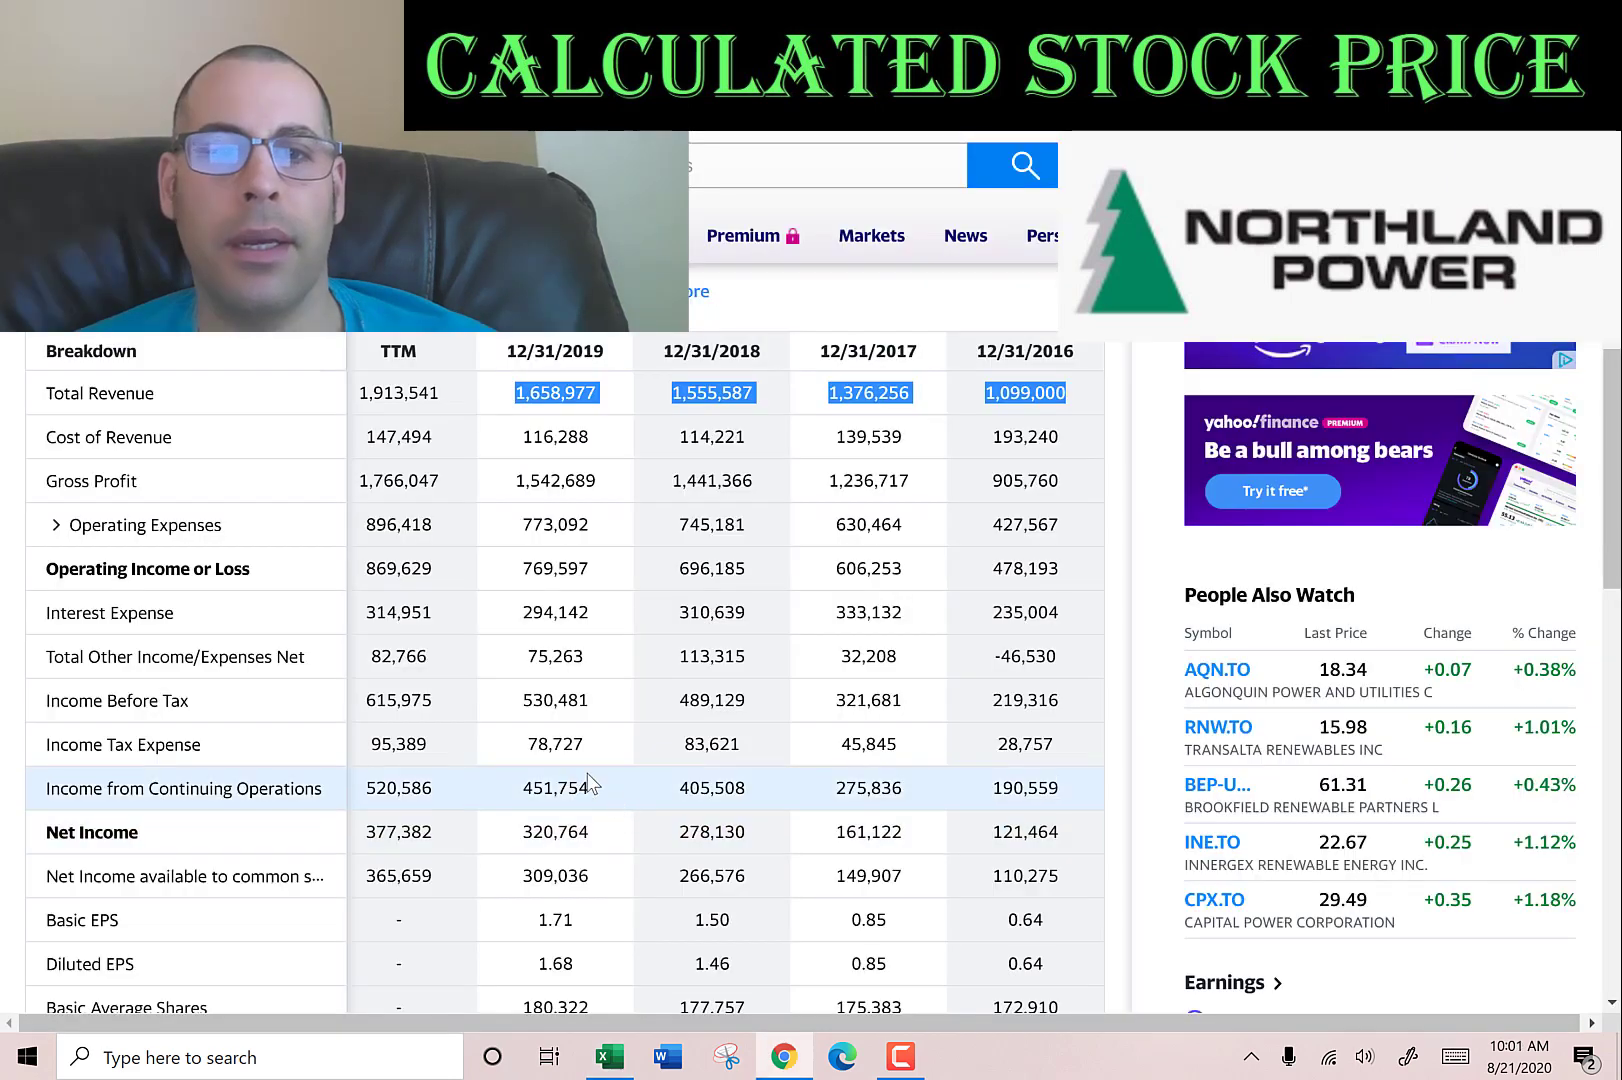
{"action": "double_click", "coordinate": [550, 615]}
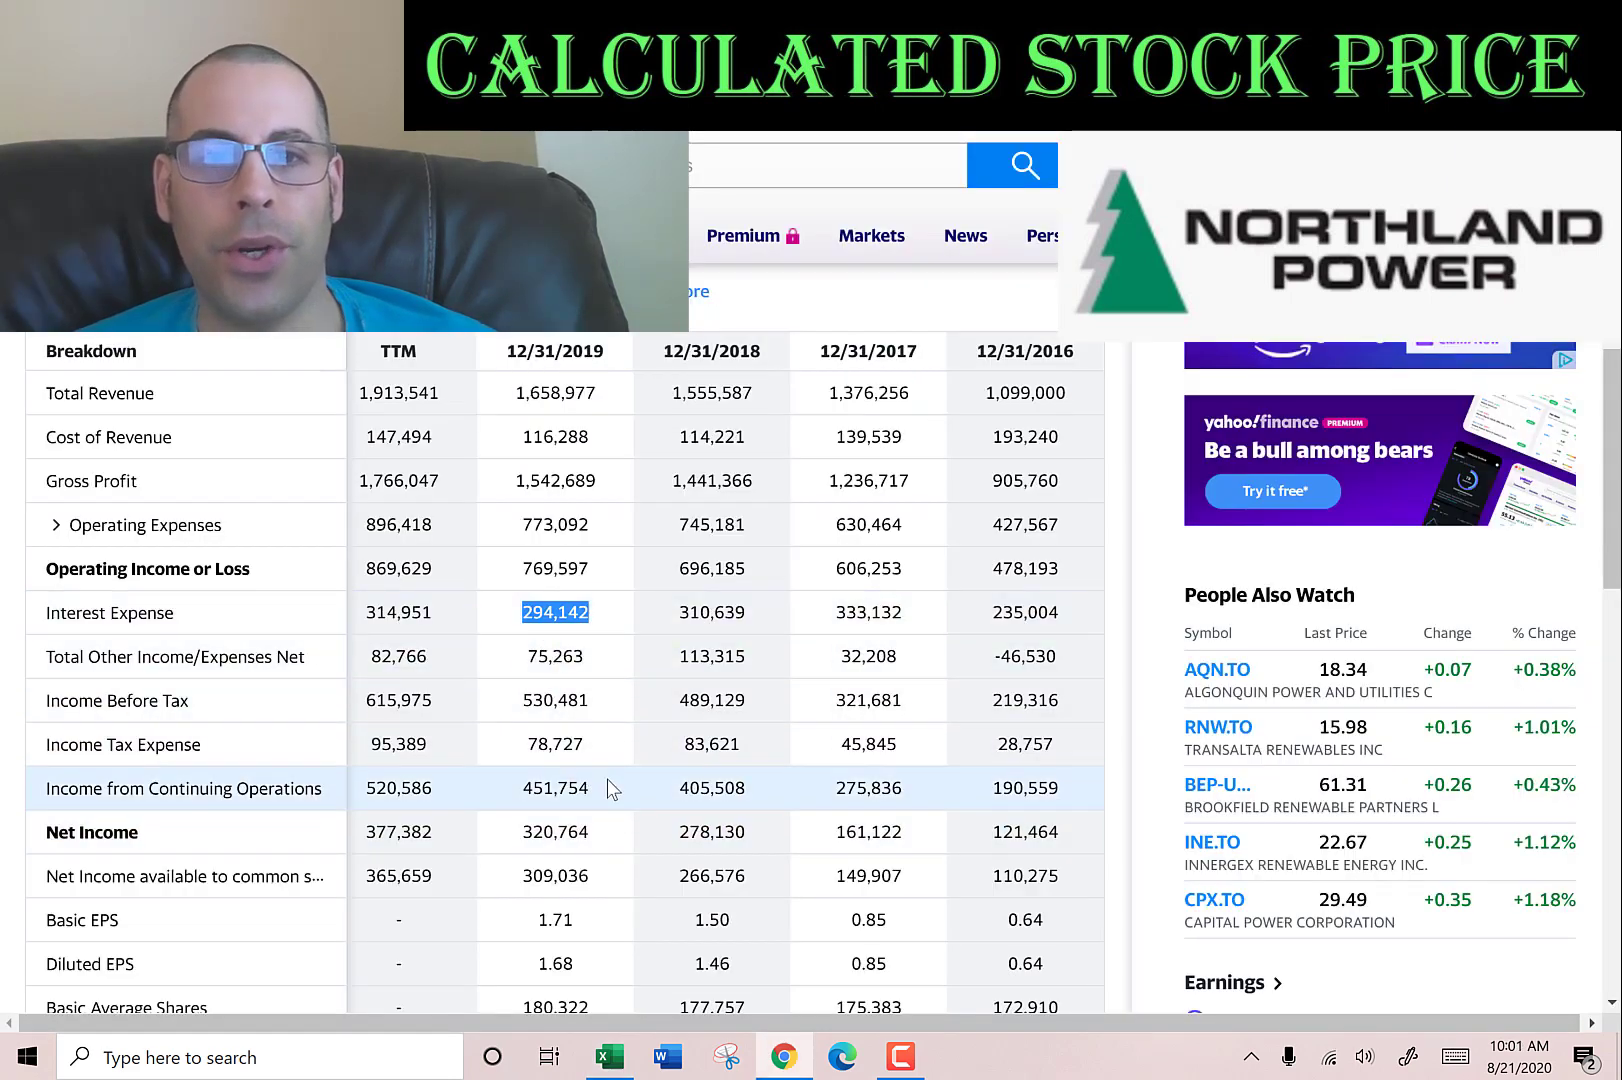
{"action": "key", "text": "alt+Tab"}
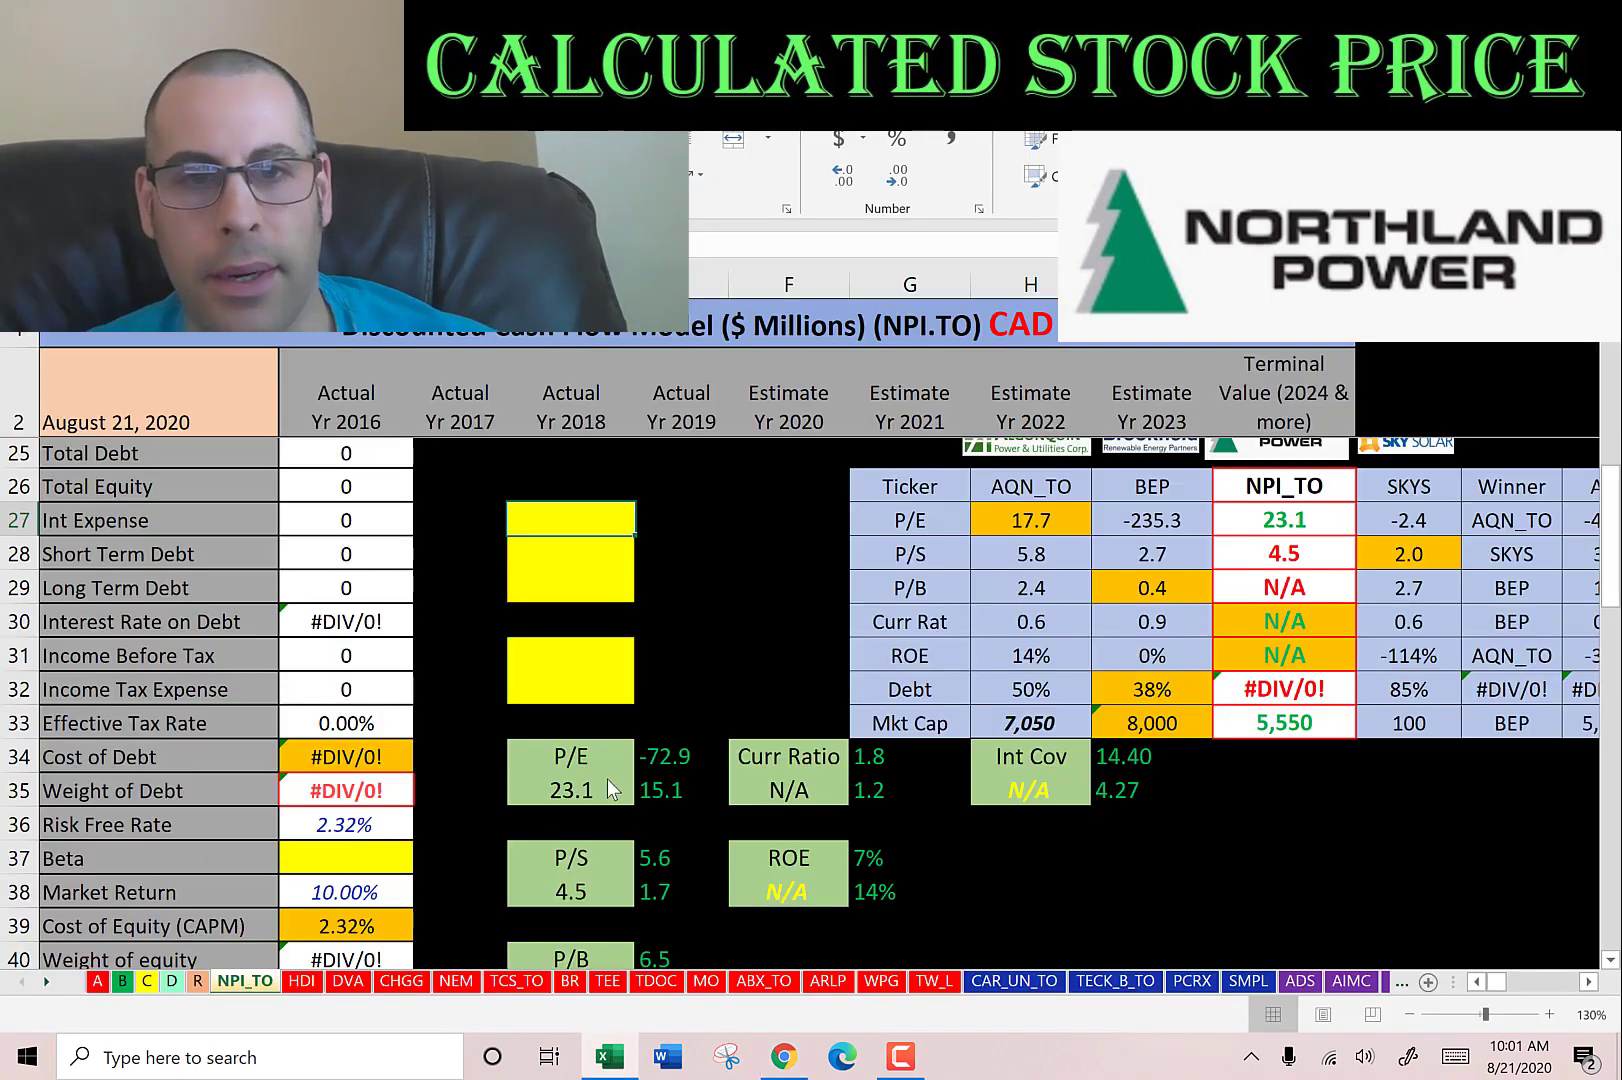
{"action": "type", "text": "294,142"}
{"action": "key", "text": "Return"}
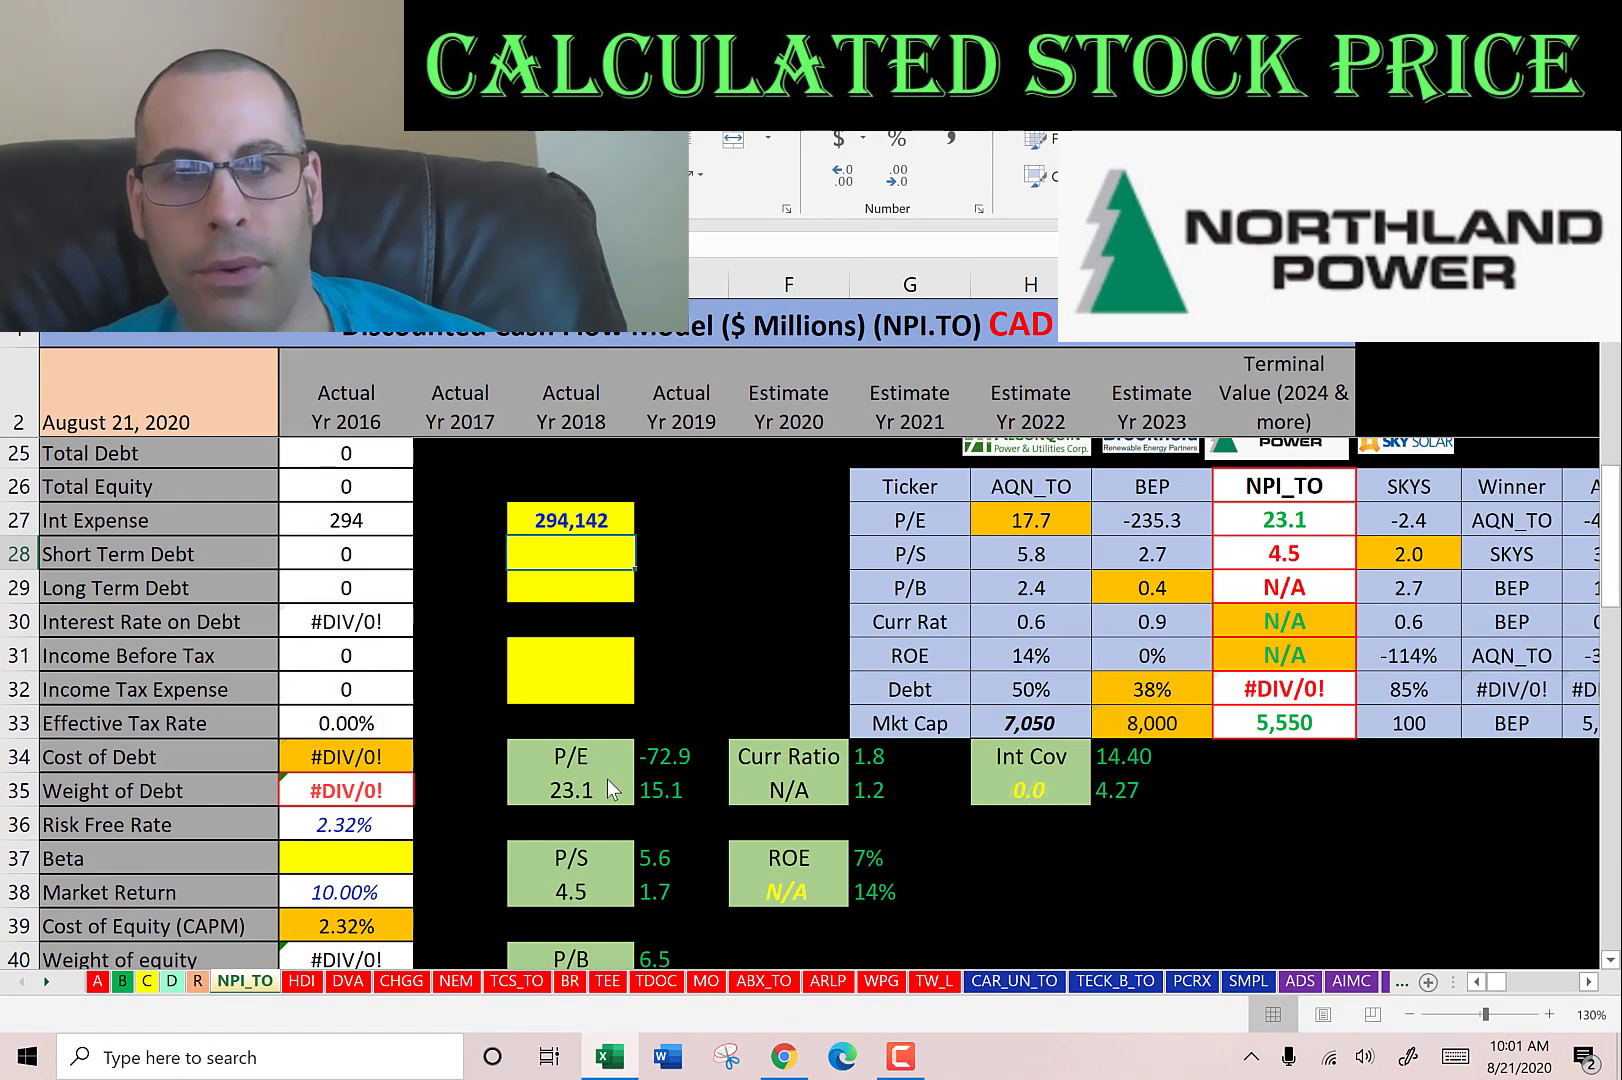
Paste the 2019 current debt of 718,038 from the balance sheet into Short Term Debt.
{"action": "key", "text": "alt+Tab"}
{"action": "scroll", "coordinate": [607, 779], "scroll_direction": "up", "scroll_amount": 3}
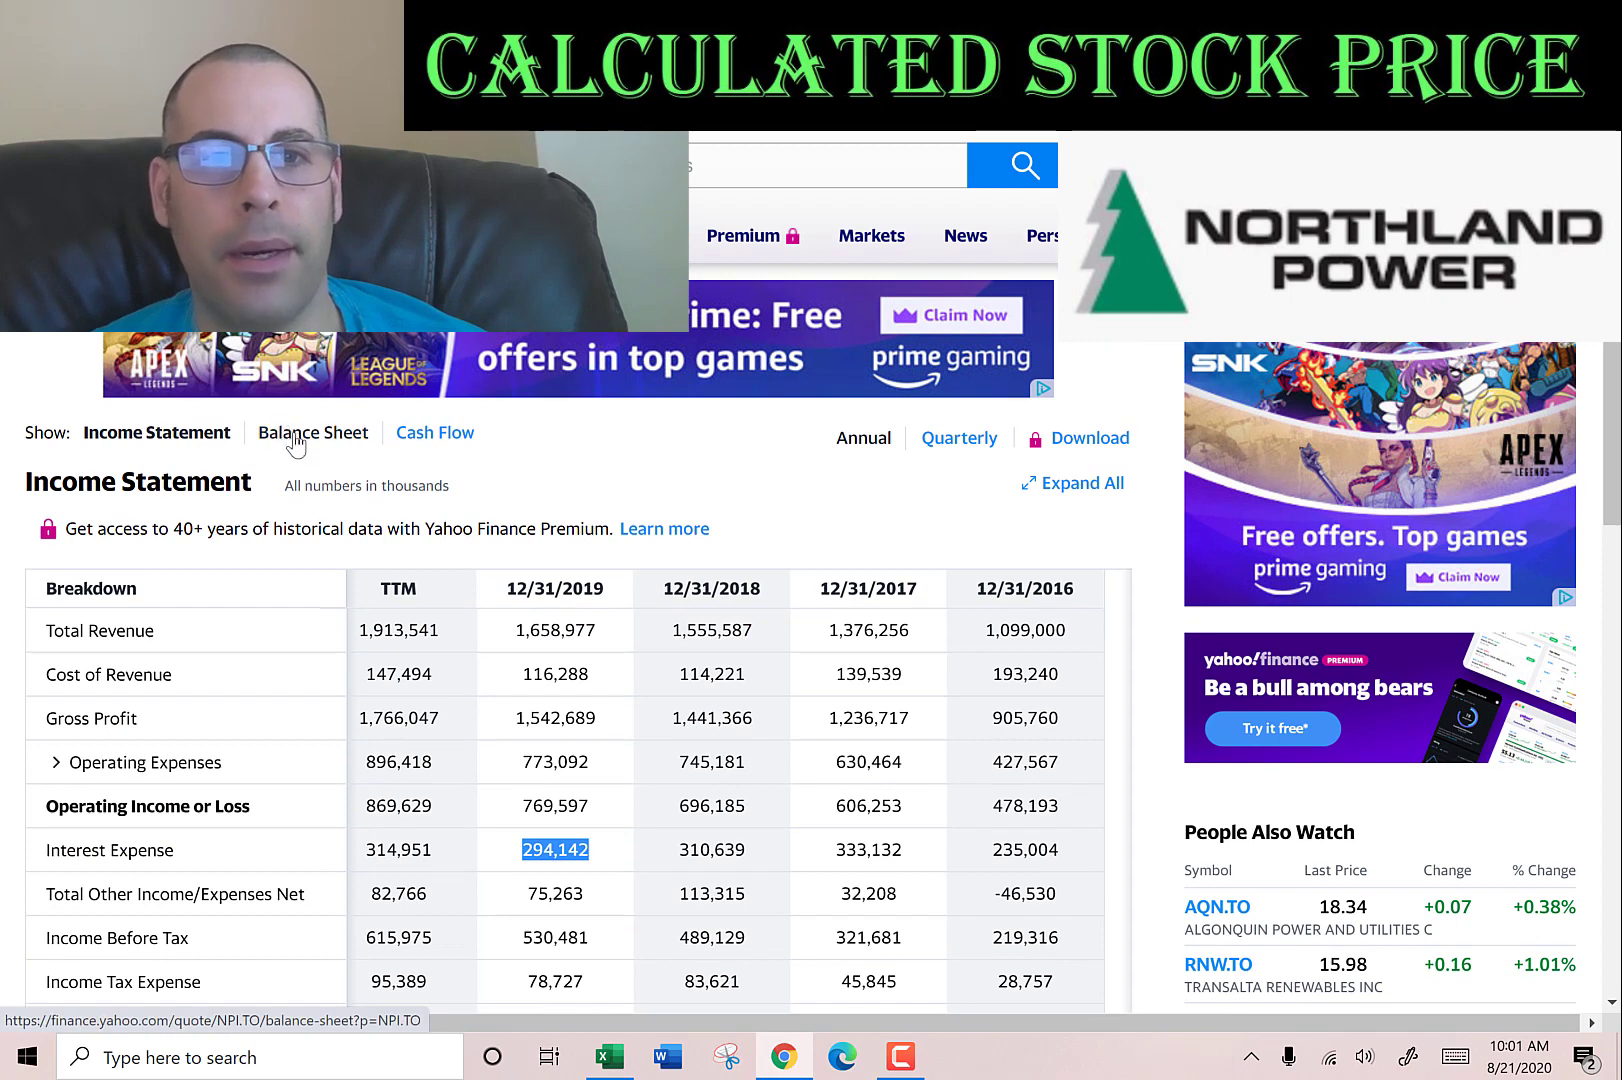
{"action": "left_click", "coordinate": [294, 436]}
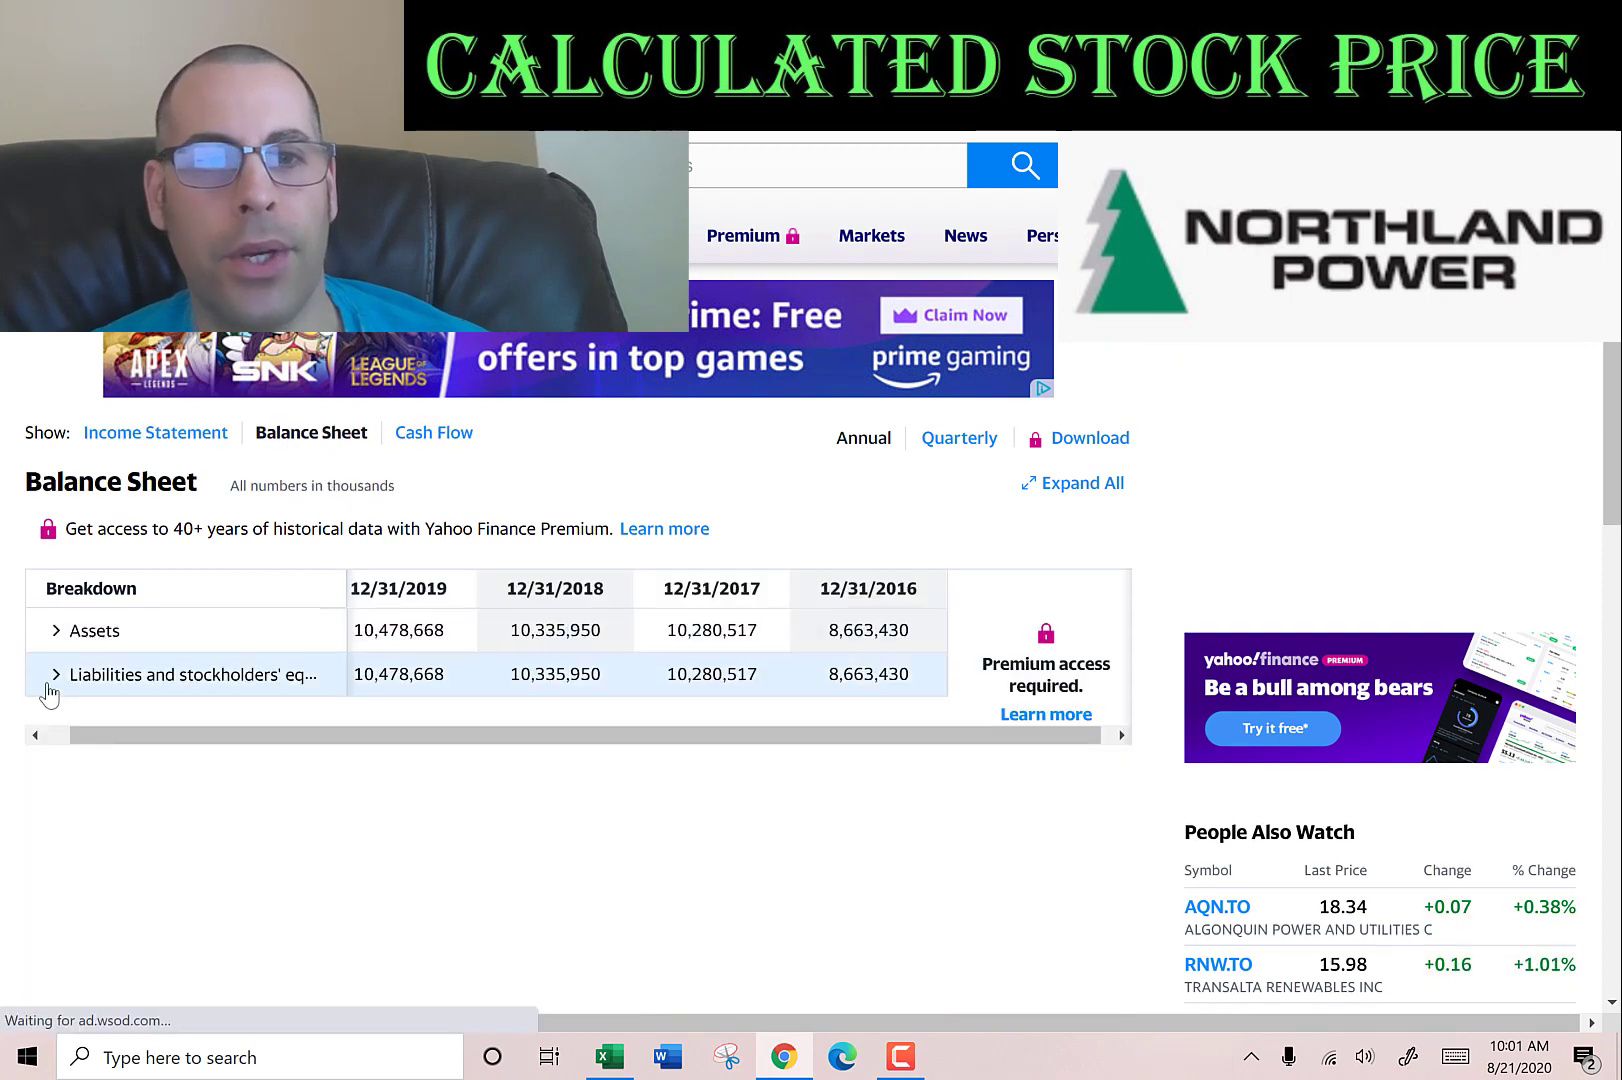
{"action": "left_click", "coordinate": [52, 676]}
{"action": "left_click", "coordinate": [75, 718]}
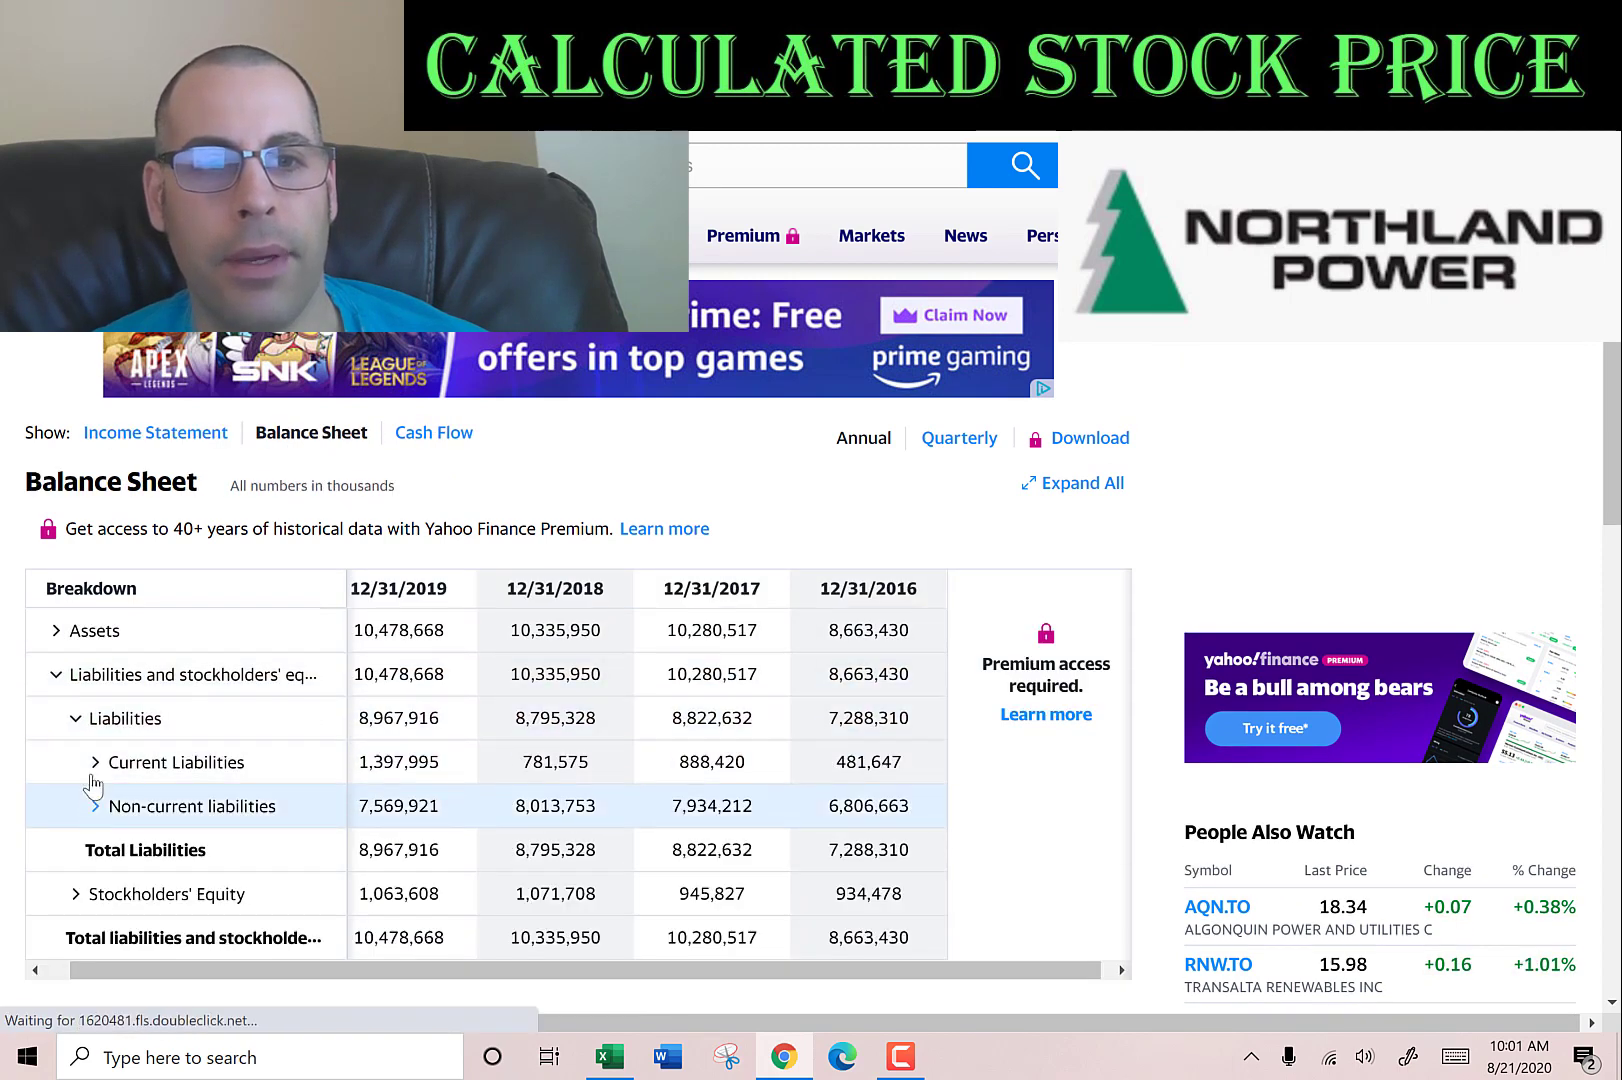
{"action": "left_click", "coordinate": [94, 806]}
{"action": "left_click", "coordinate": [205, 762]}
{"action": "scroll", "coordinate": [390, 640], "scroll_direction": "down", "scroll_amount": 1}
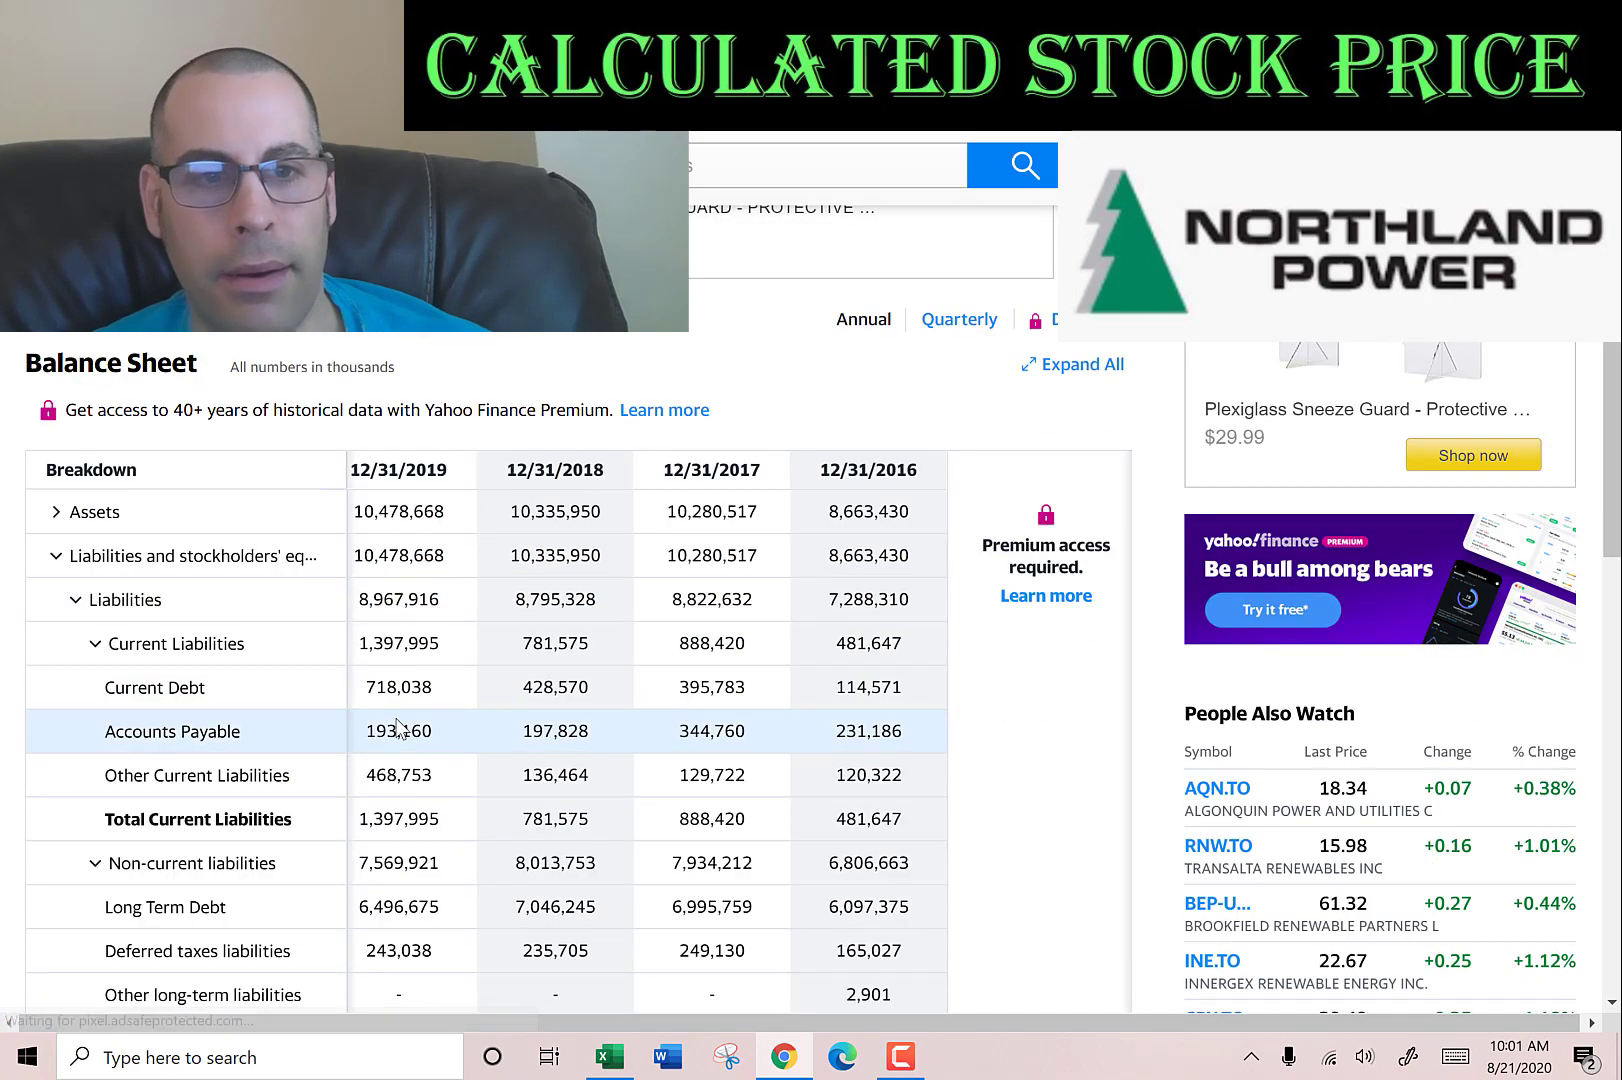
{"action": "double_click", "coordinate": [397, 686]}
{"action": "key", "text": "ctrl+c"}
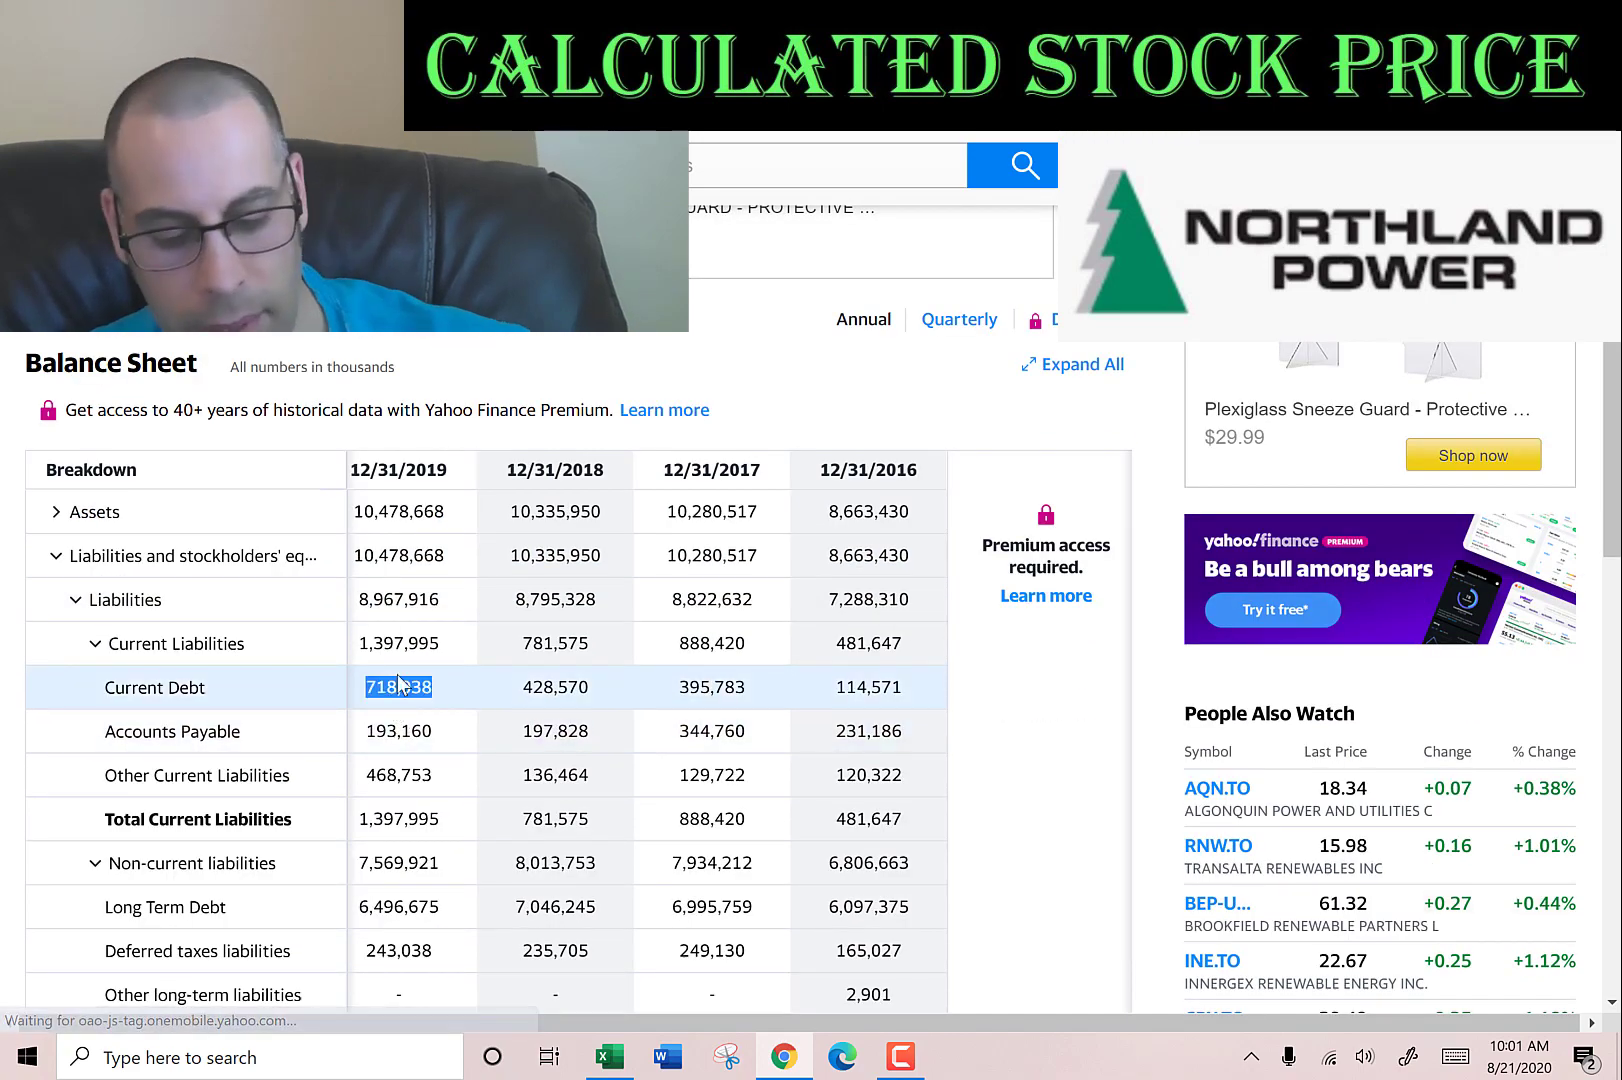
{"action": "key", "text": "alt+Tab"}
{"action": "key", "text": "ctrl+v"}
Paste the 2019 long-term debt of 6,496,675 into the Long Term Debt cell.
{"action": "key", "text": "alt+Tab"}
{"action": "scroll", "coordinate": [318, 855], "scroll_direction": "down", "scroll_amount": 2}
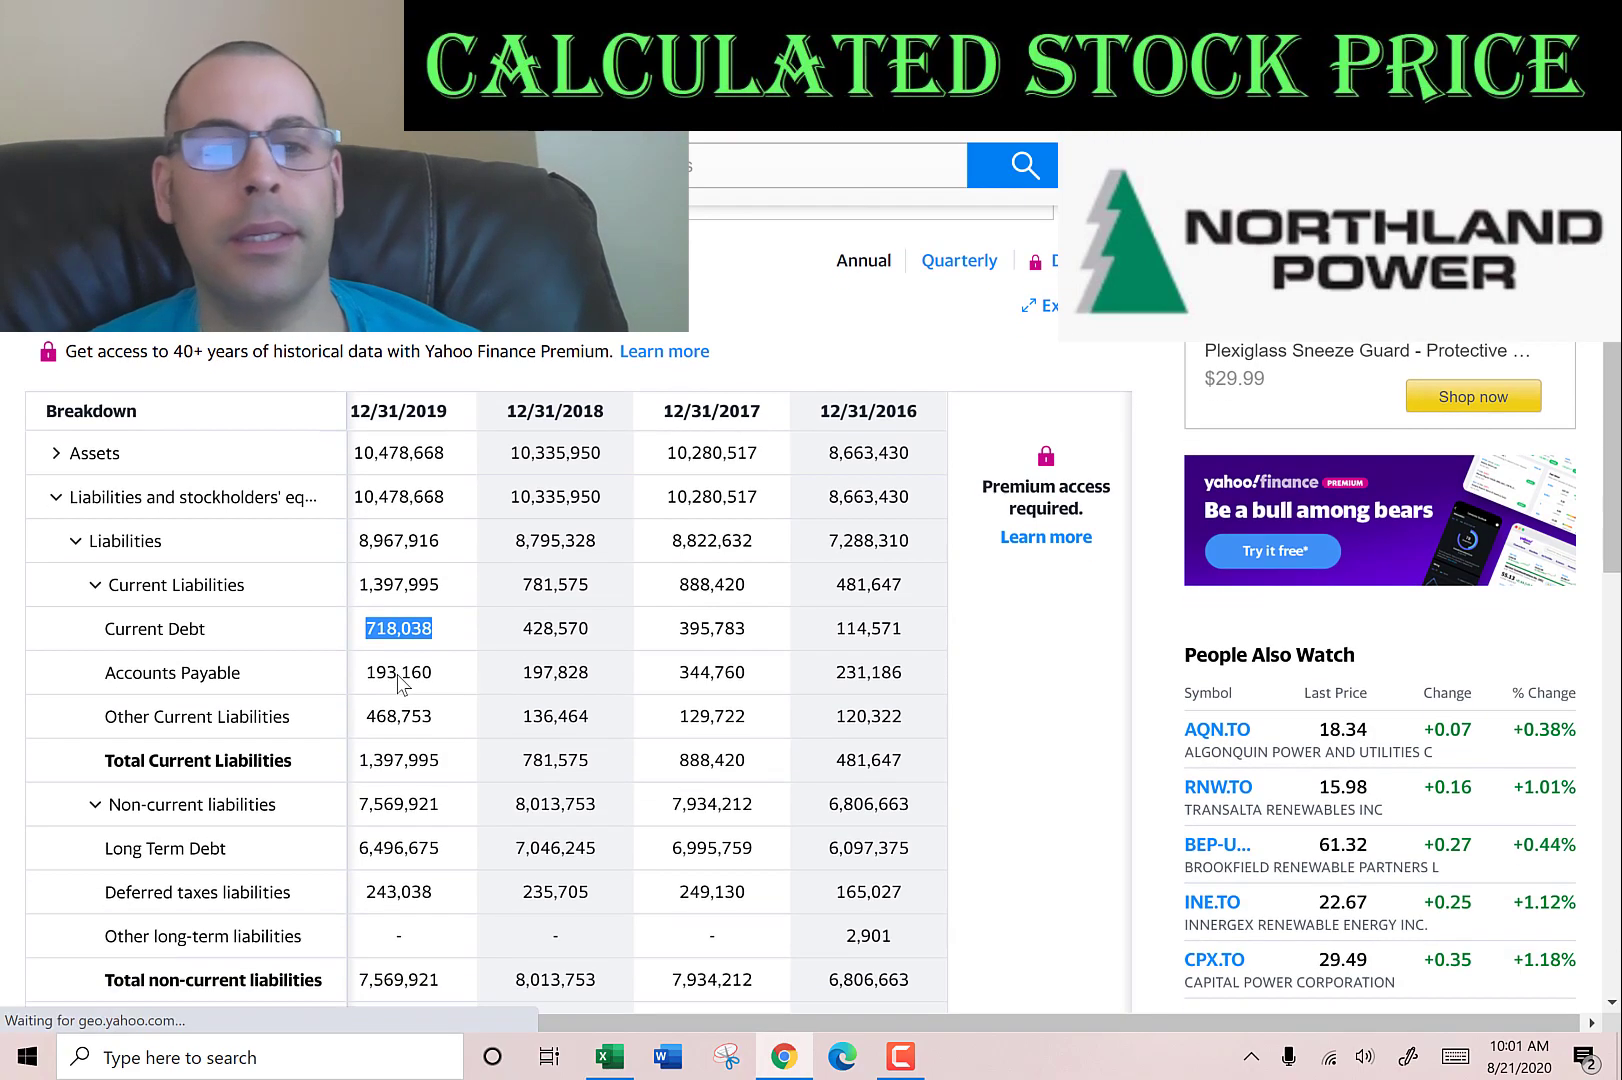
{"action": "double_click", "coordinate": [387, 765]}
{"action": "key", "text": "ctrl+c"}
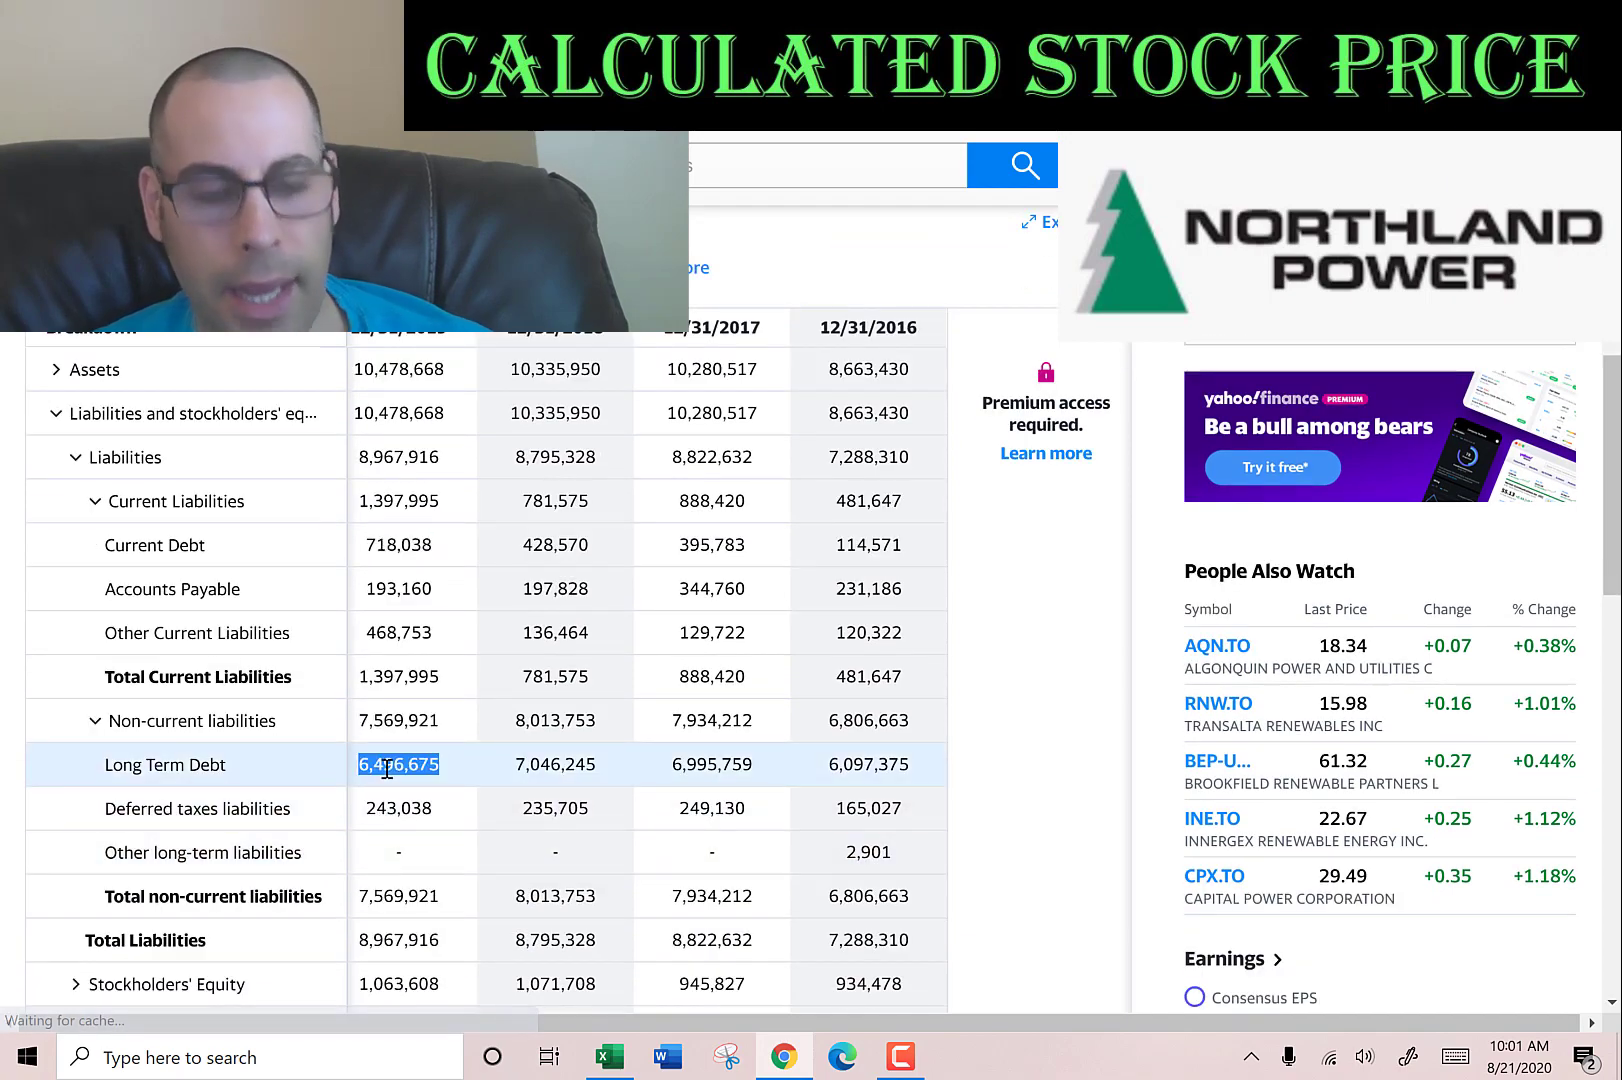
{"action": "key", "text": "alt+Tab"}
{"action": "key", "text": "ctrl+v"}
{"action": "key", "text": "Return"}
{"action": "key", "text": "Return"}
Paste the 2019 income before tax of 530,481 into the DCF sheet.
{"action": "key", "text": "alt+Tab"}
{"action": "scroll", "coordinate": [387, 768], "scroll_direction": "up", "scroll_amount": 3}
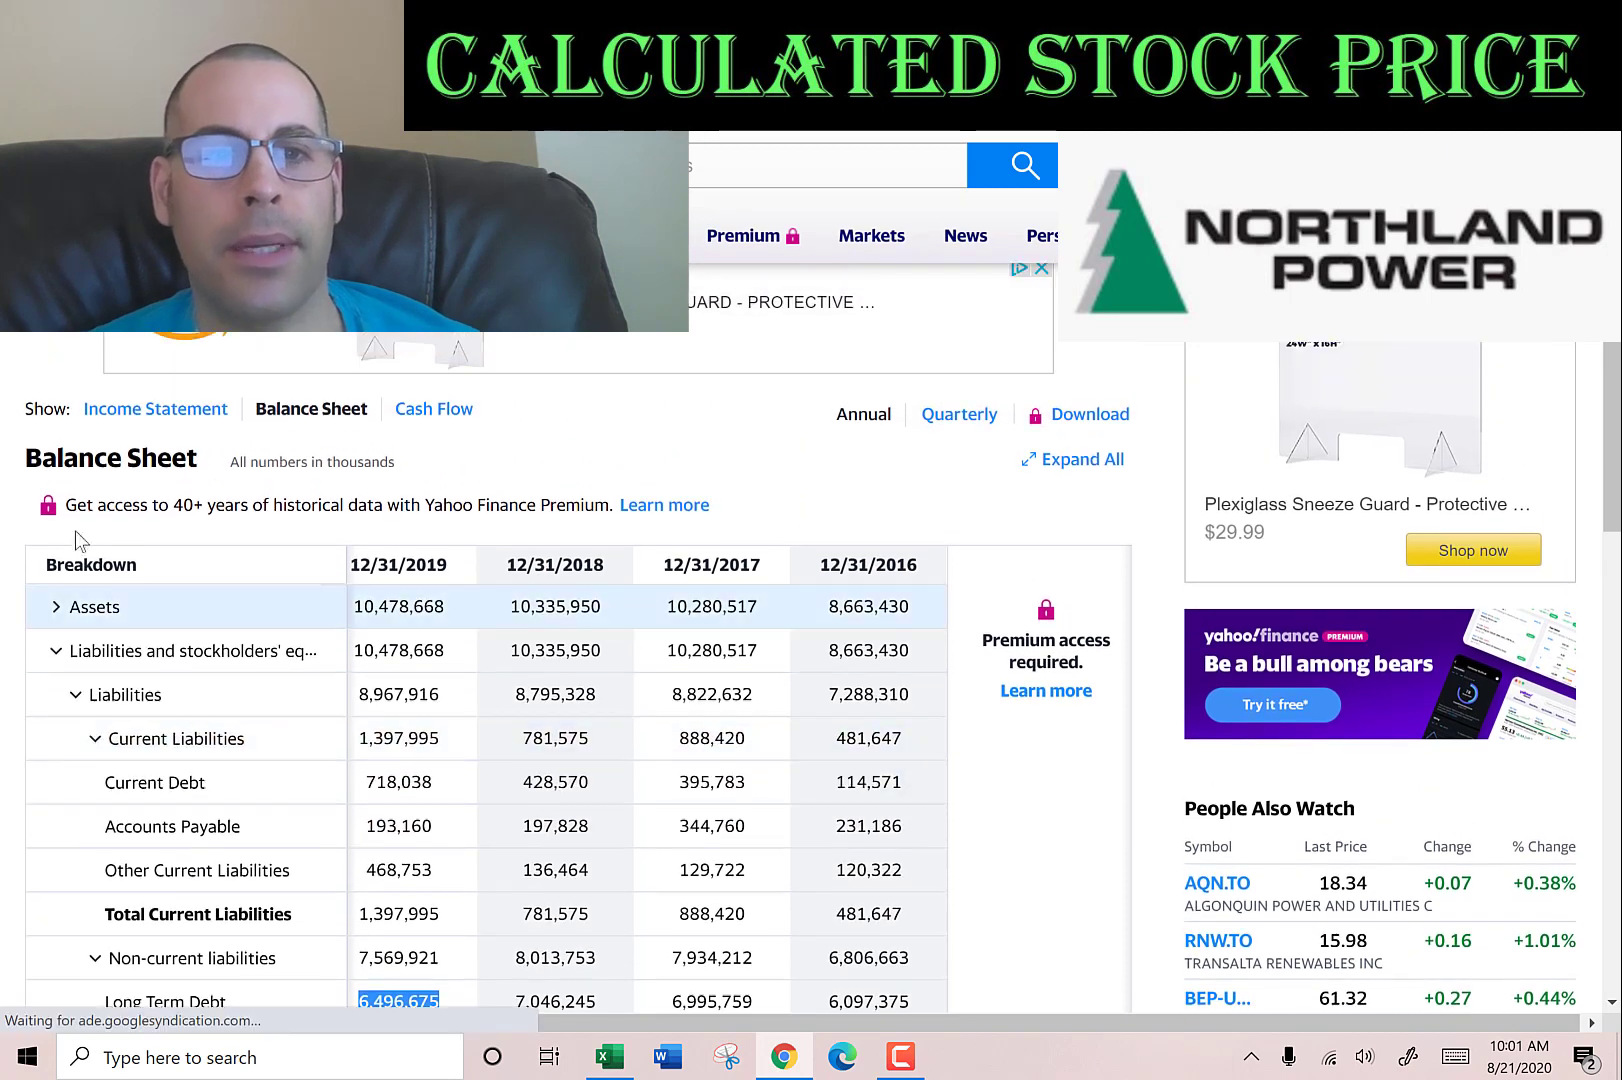
{"action": "left_click", "coordinate": [150, 410]}
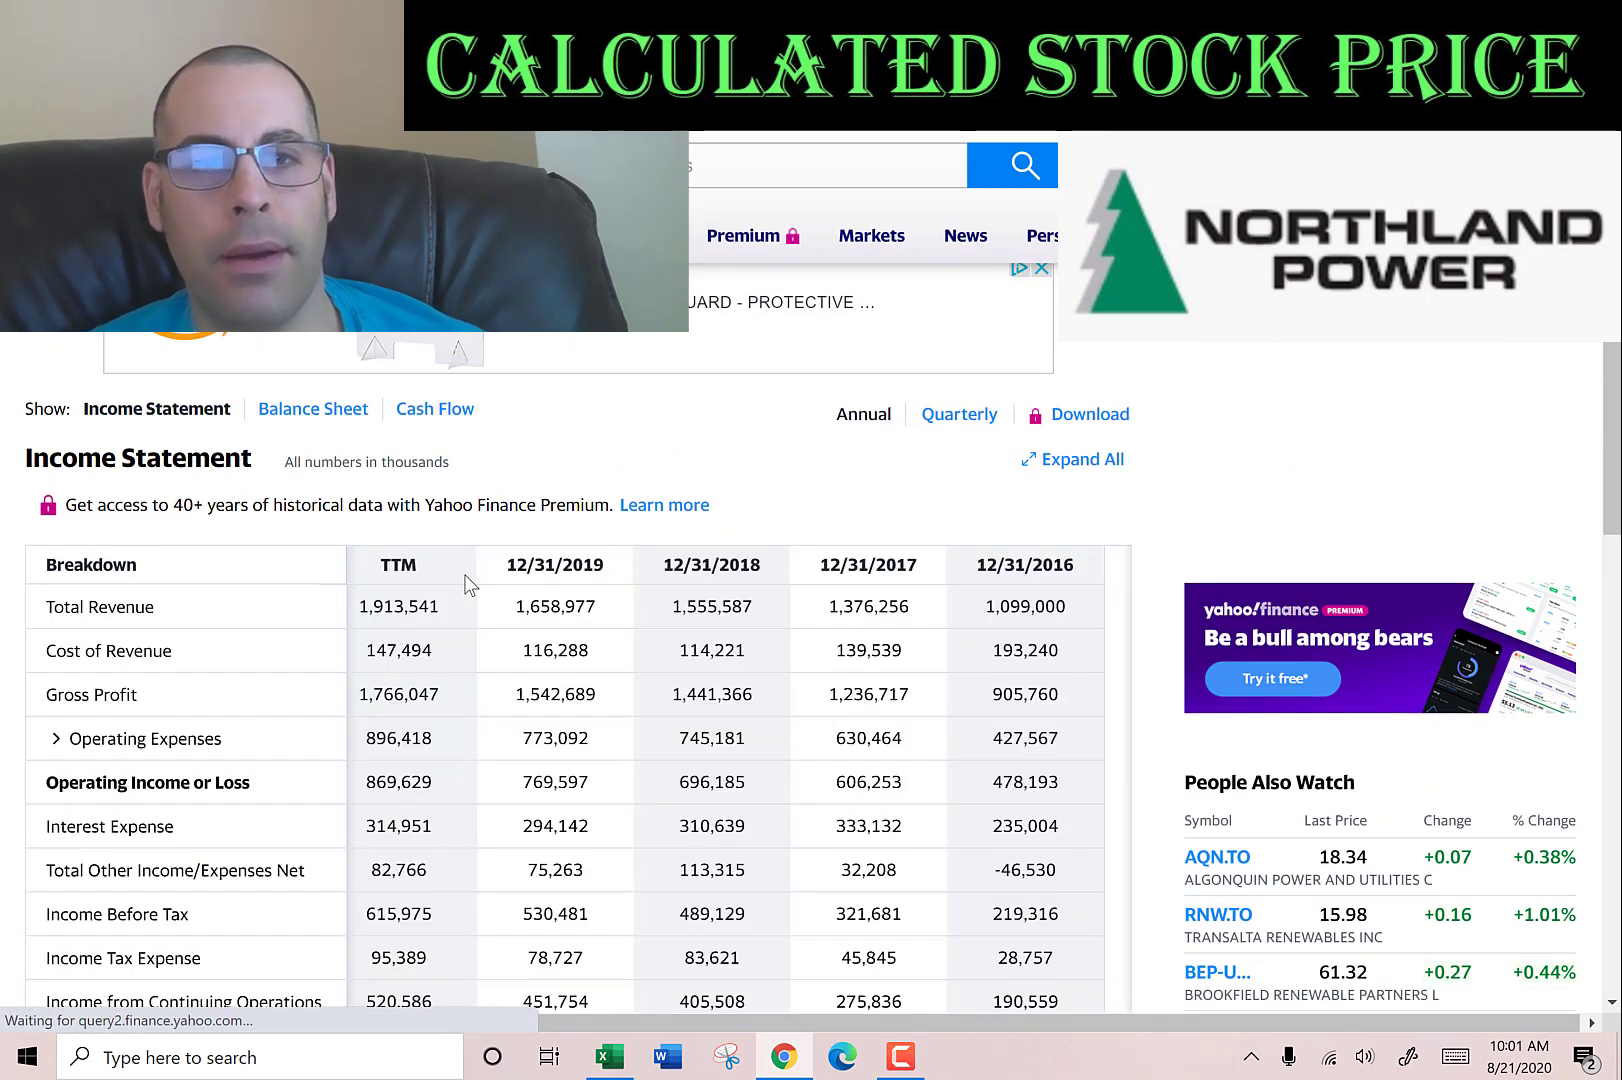
{"action": "scroll", "coordinate": [467, 583], "scroll_direction": "down", "scroll_amount": 1}
{"action": "scroll", "coordinate": [470, 588], "scroll_direction": "down", "scroll_amount": 1}
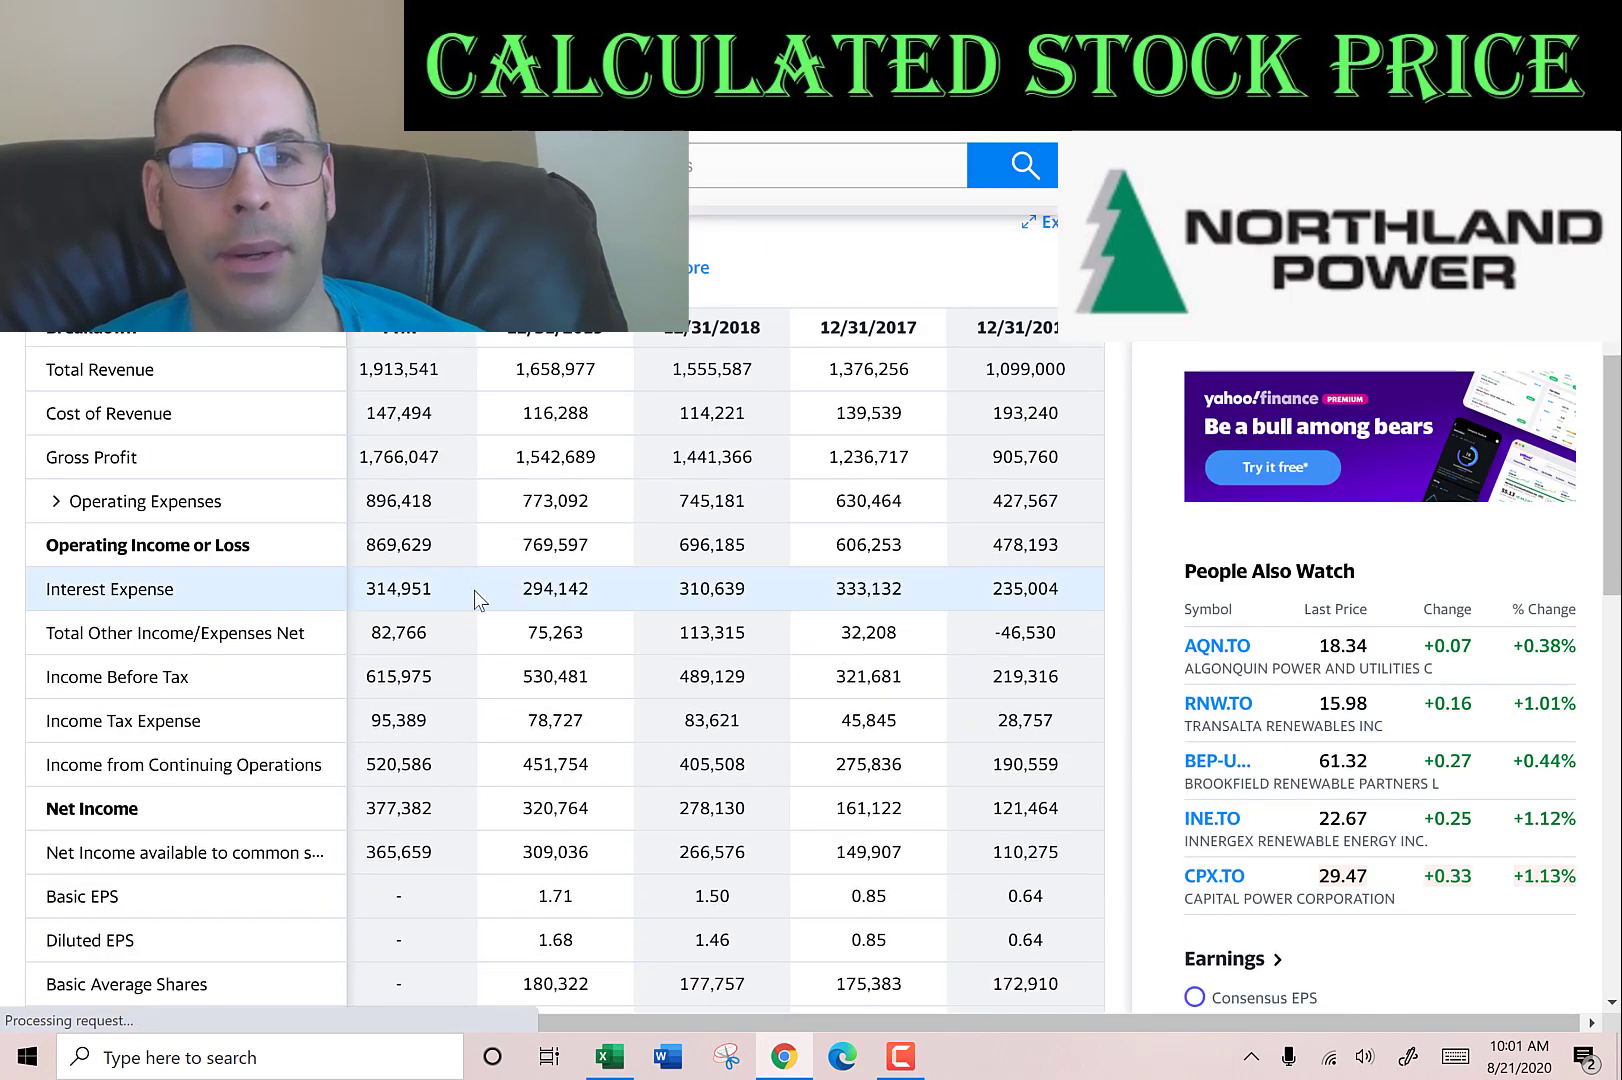
{"action": "double_click", "coordinate": [551, 676]}
{"action": "key", "text": "ctrl+c"}
{"action": "key", "text": "alt+Tab"}
{"action": "key", "text": "ctrl+v"}
Paste the 2019 income tax expense of 78,727, giving a 14.84% effective tax rate.
{"action": "key", "text": "alt+Tab"}
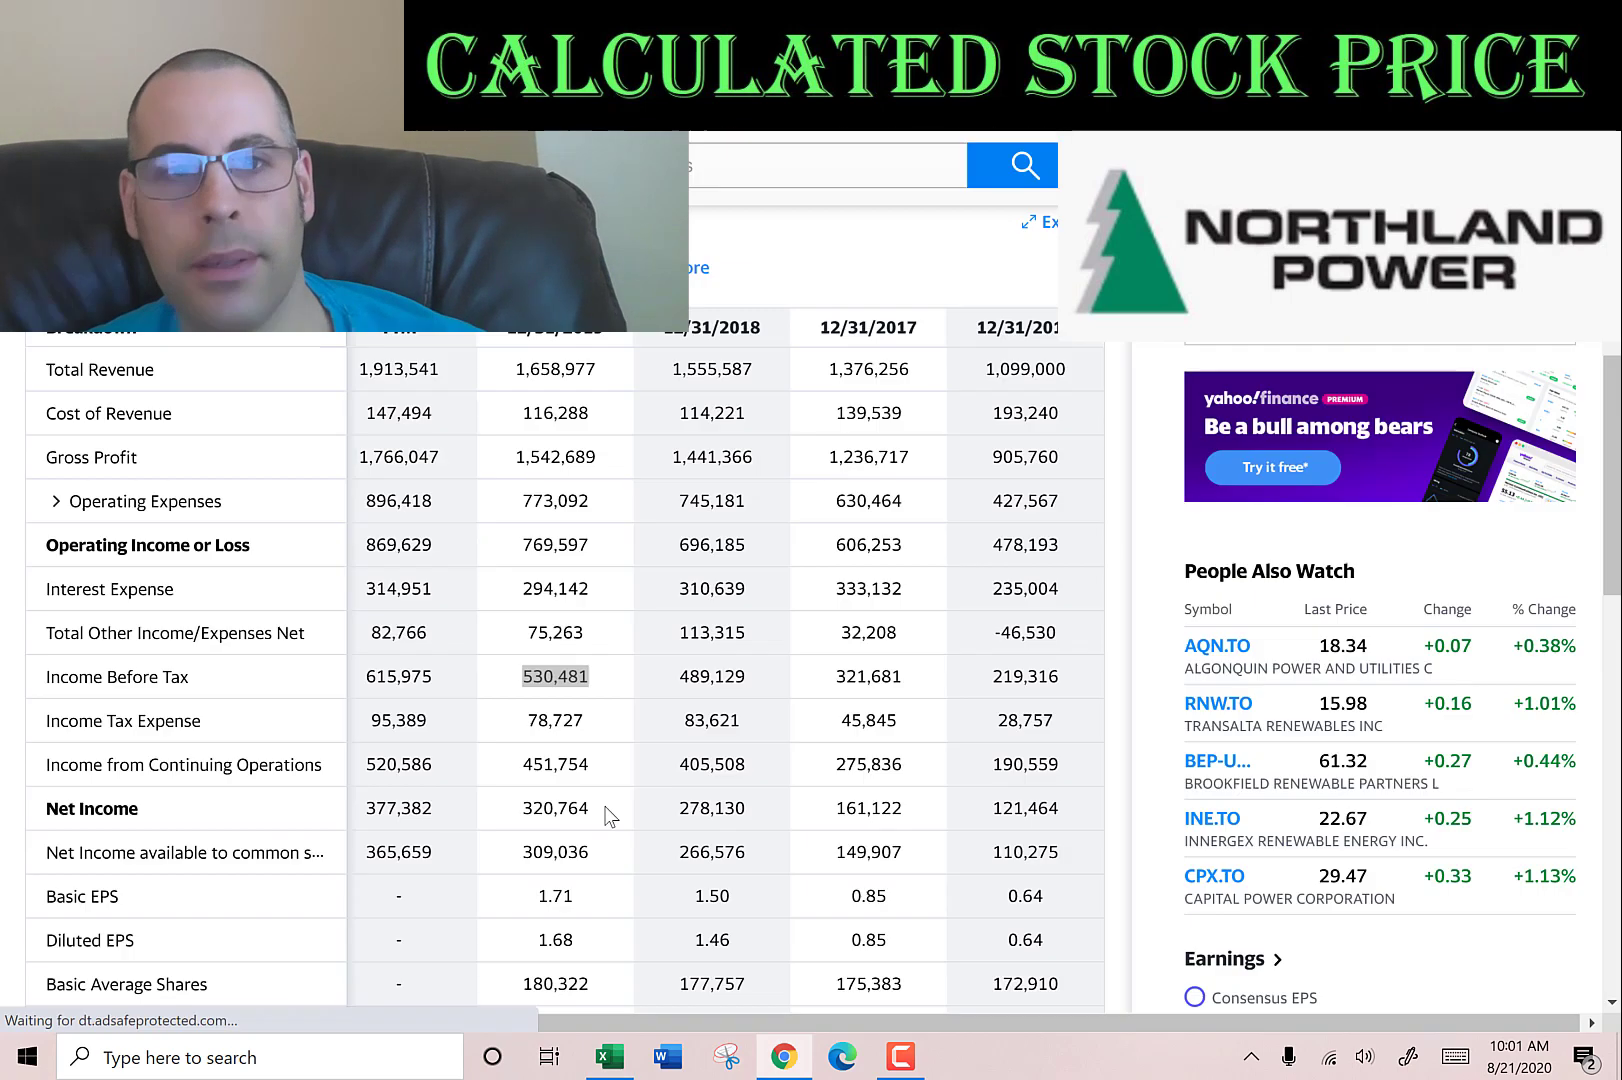
{"action": "double_click", "coordinate": [548, 725]}
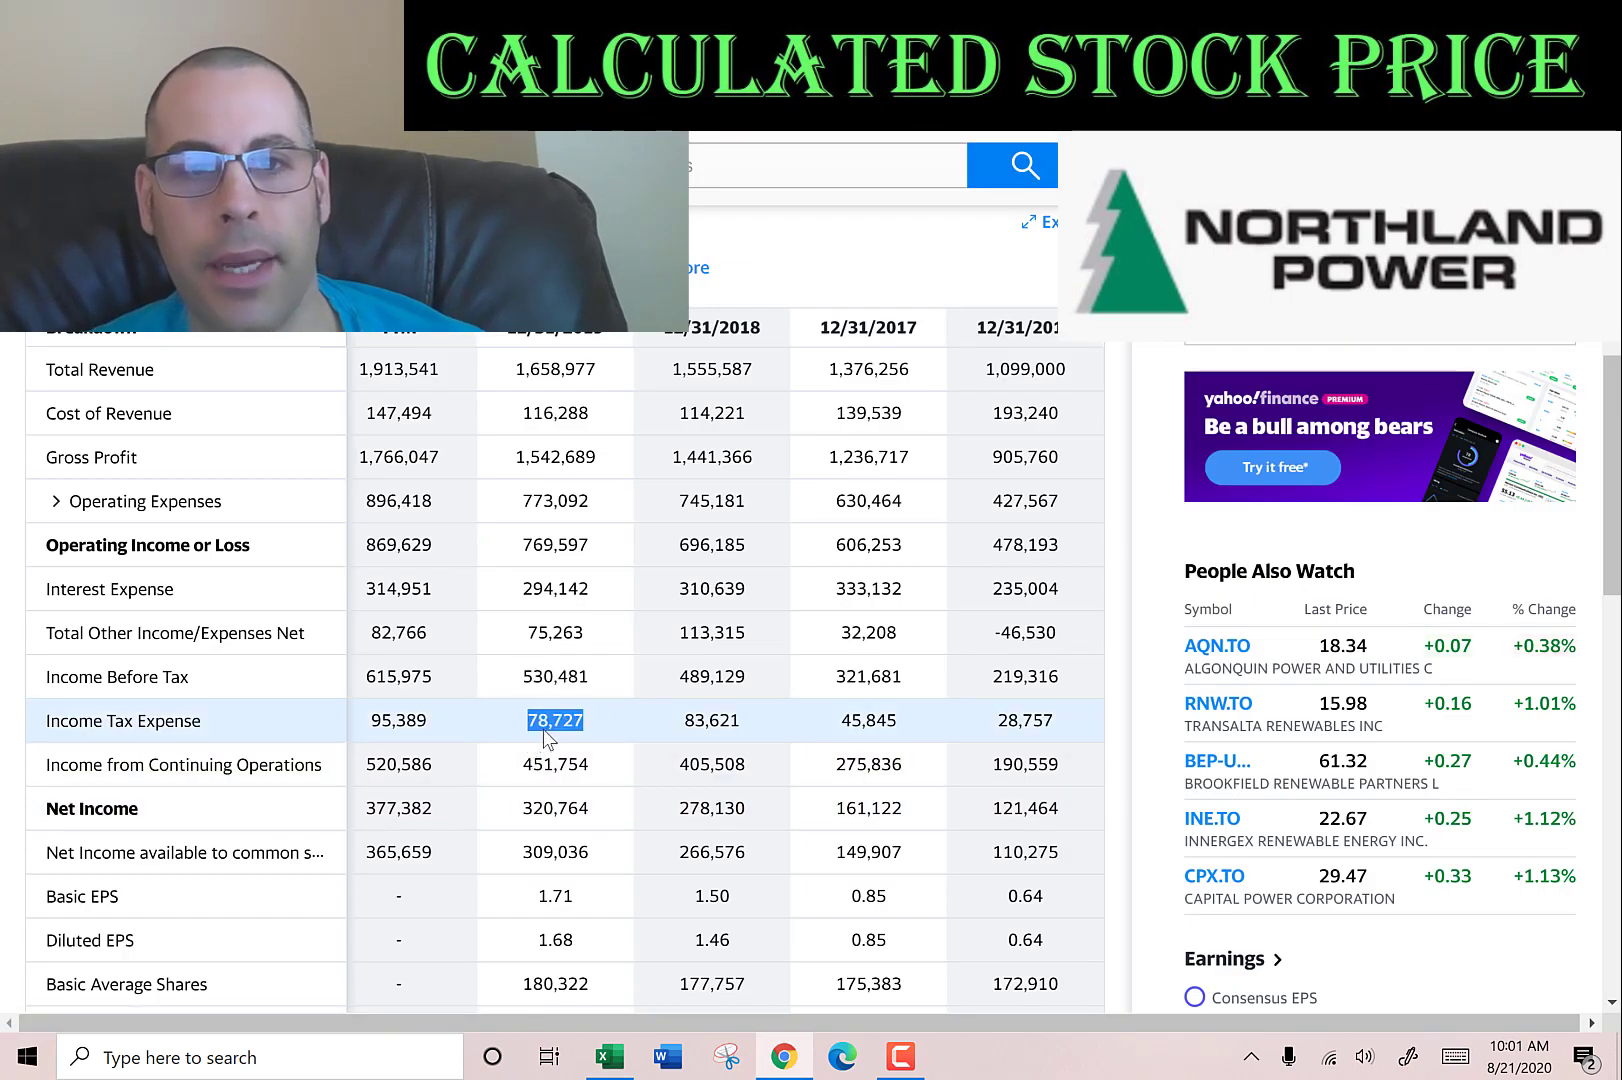
{"action": "key", "text": "ctrl+c"}
{"action": "key", "text": "alt+Tab"}
{"action": "key", "text": "ctrl+v"}
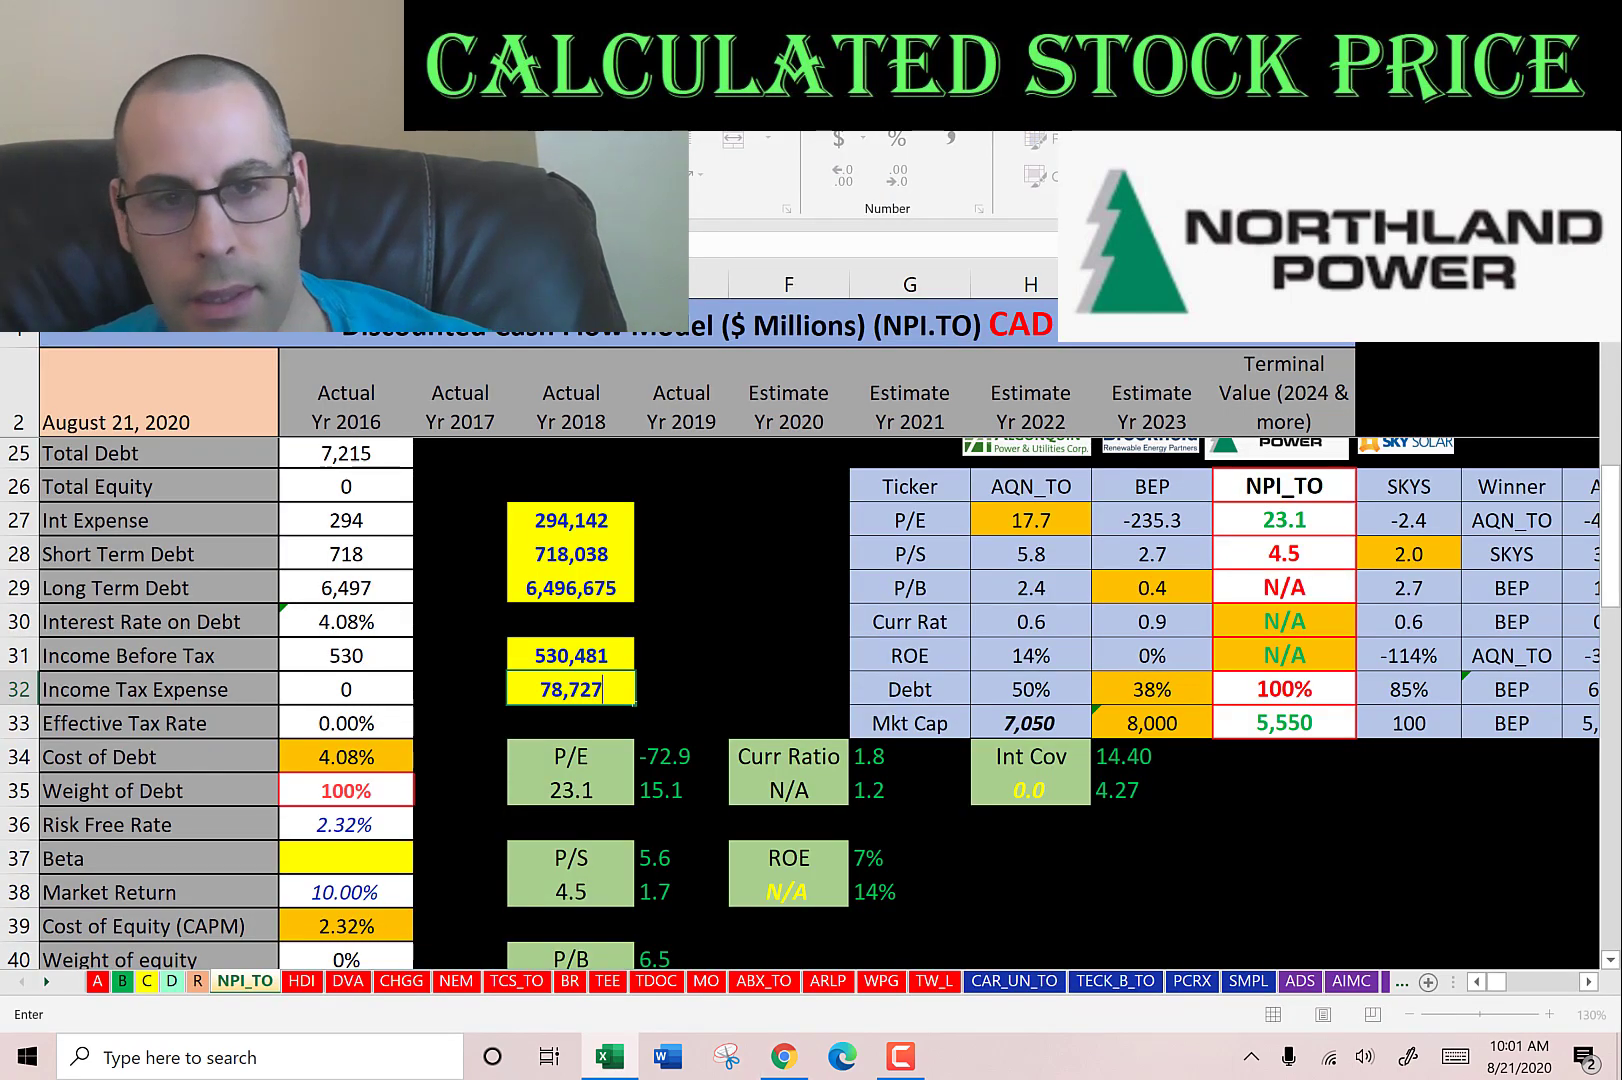
{"action": "key", "text": "Return"}
{"action": "key", "text": "Left"}
{"action": "key", "text": "Left"}
{"action": "left_click", "coordinate": [346, 757]}
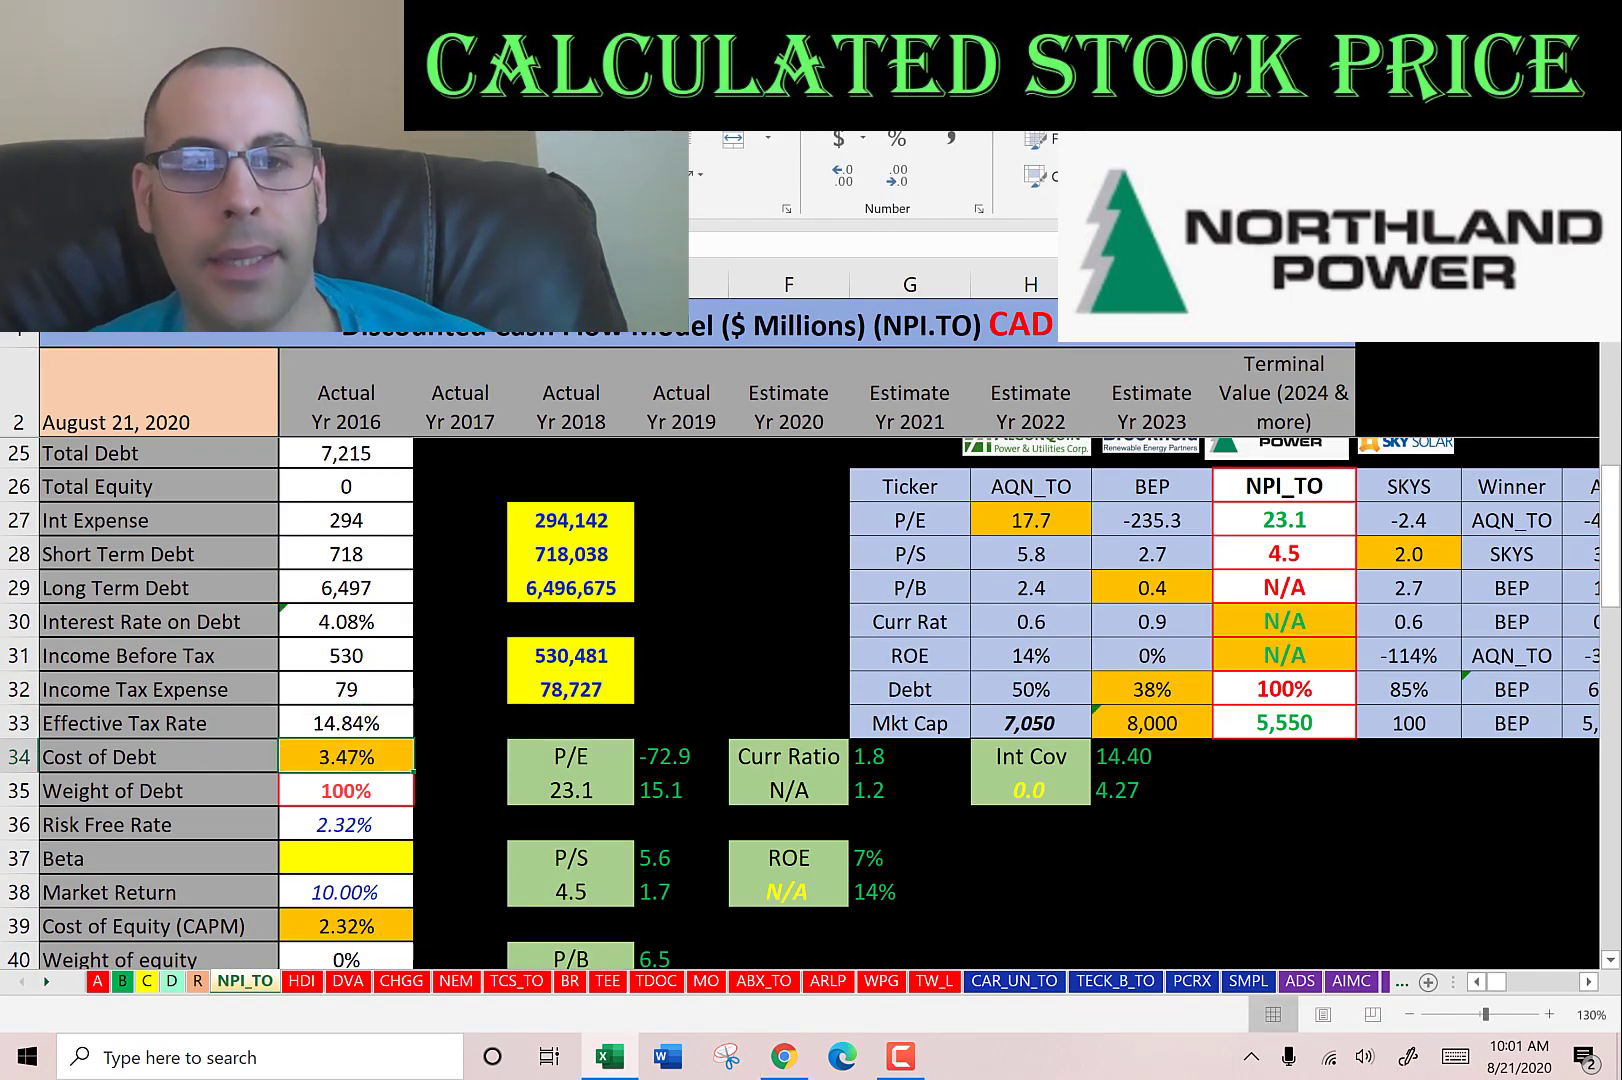
{"action": "key", "text": "Down"}
{"action": "key", "text": "Down"}
{"action": "key", "text": "Down"}
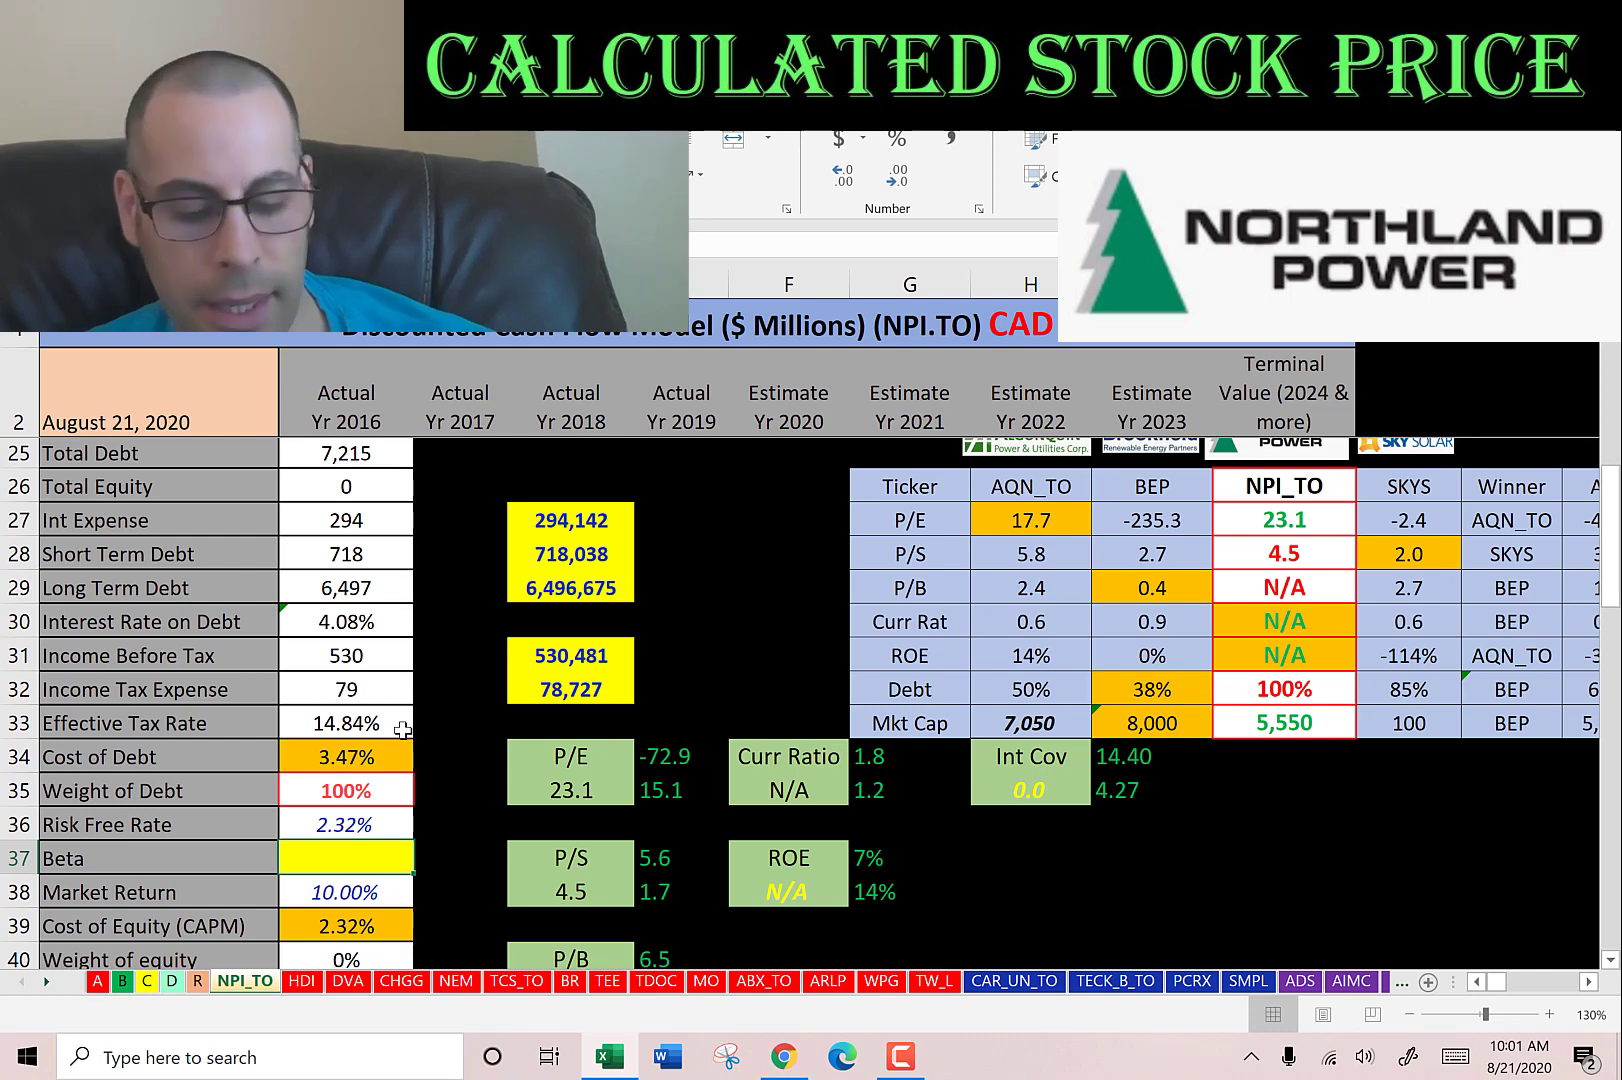
{"action": "key", "text": "alt+Tab"}
{"action": "scroll", "coordinate": [140, 470], "scroll_direction": "up", "scroll_amount": 3}
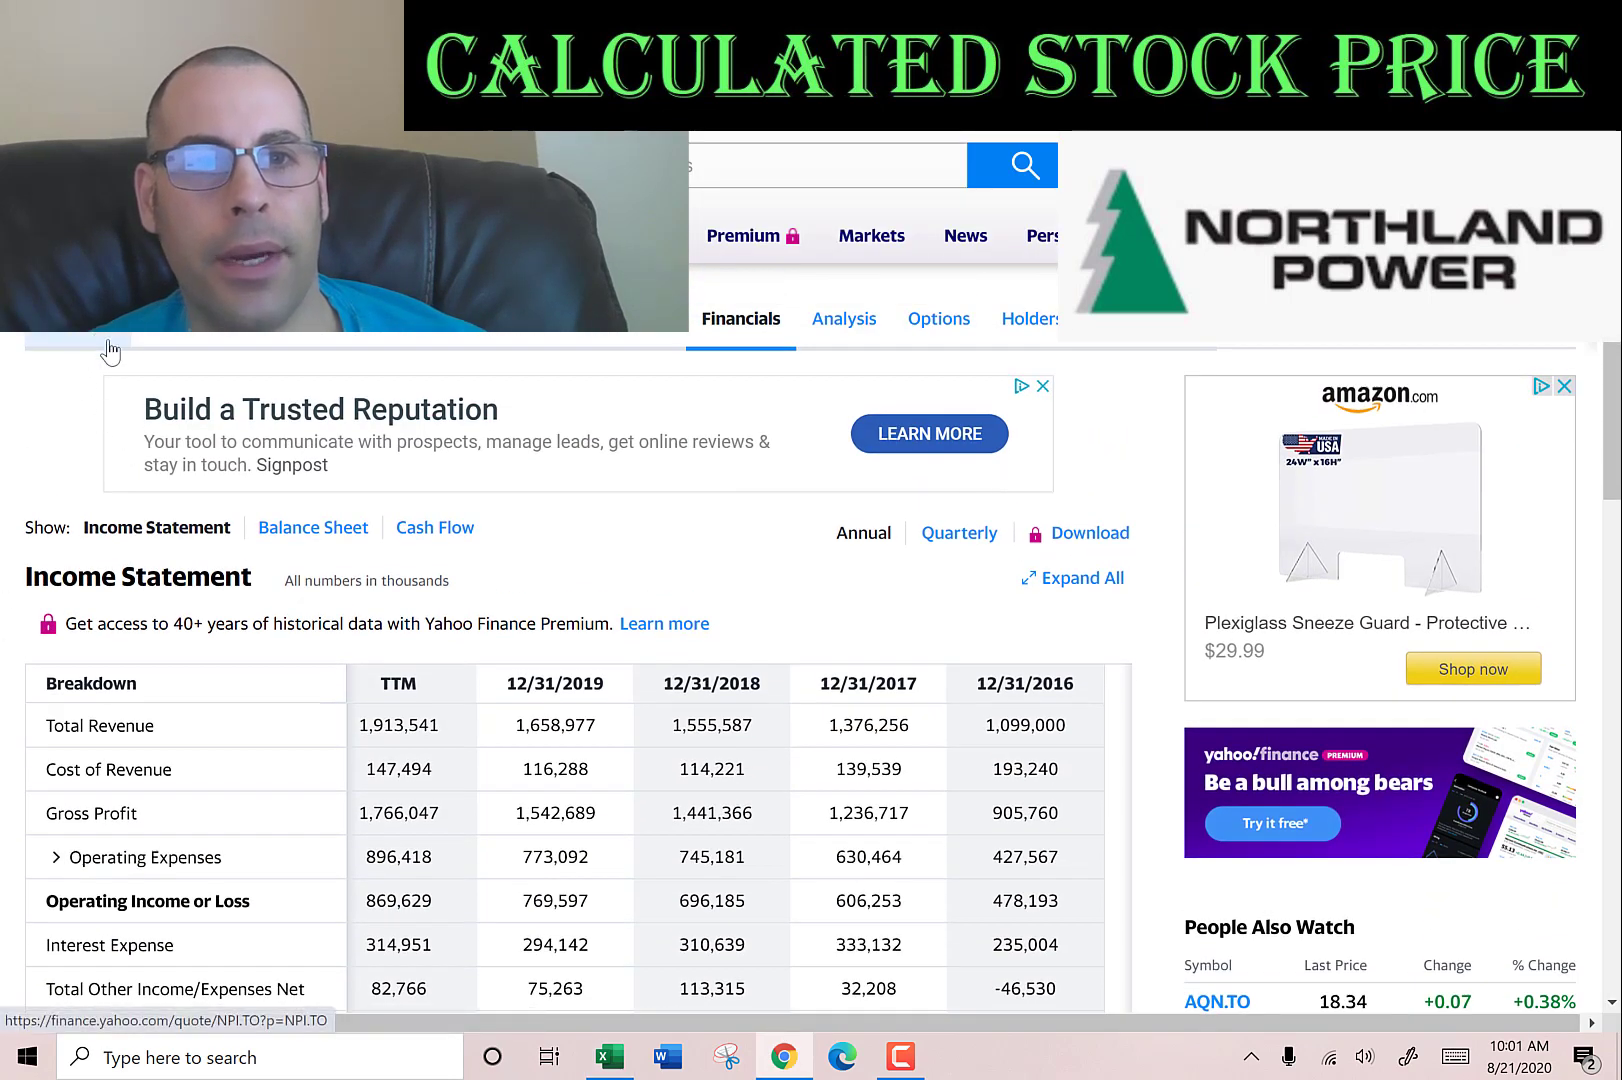
Enter Northland's Beta of 0.56 from the Yahoo summary page, raising cost of equity to 6.62%.
{"action": "left_click", "coordinate": [97, 345]}
{"action": "scroll", "coordinate": [1115, 690], "scroll_direction": "down", "scroll_amount": 2}
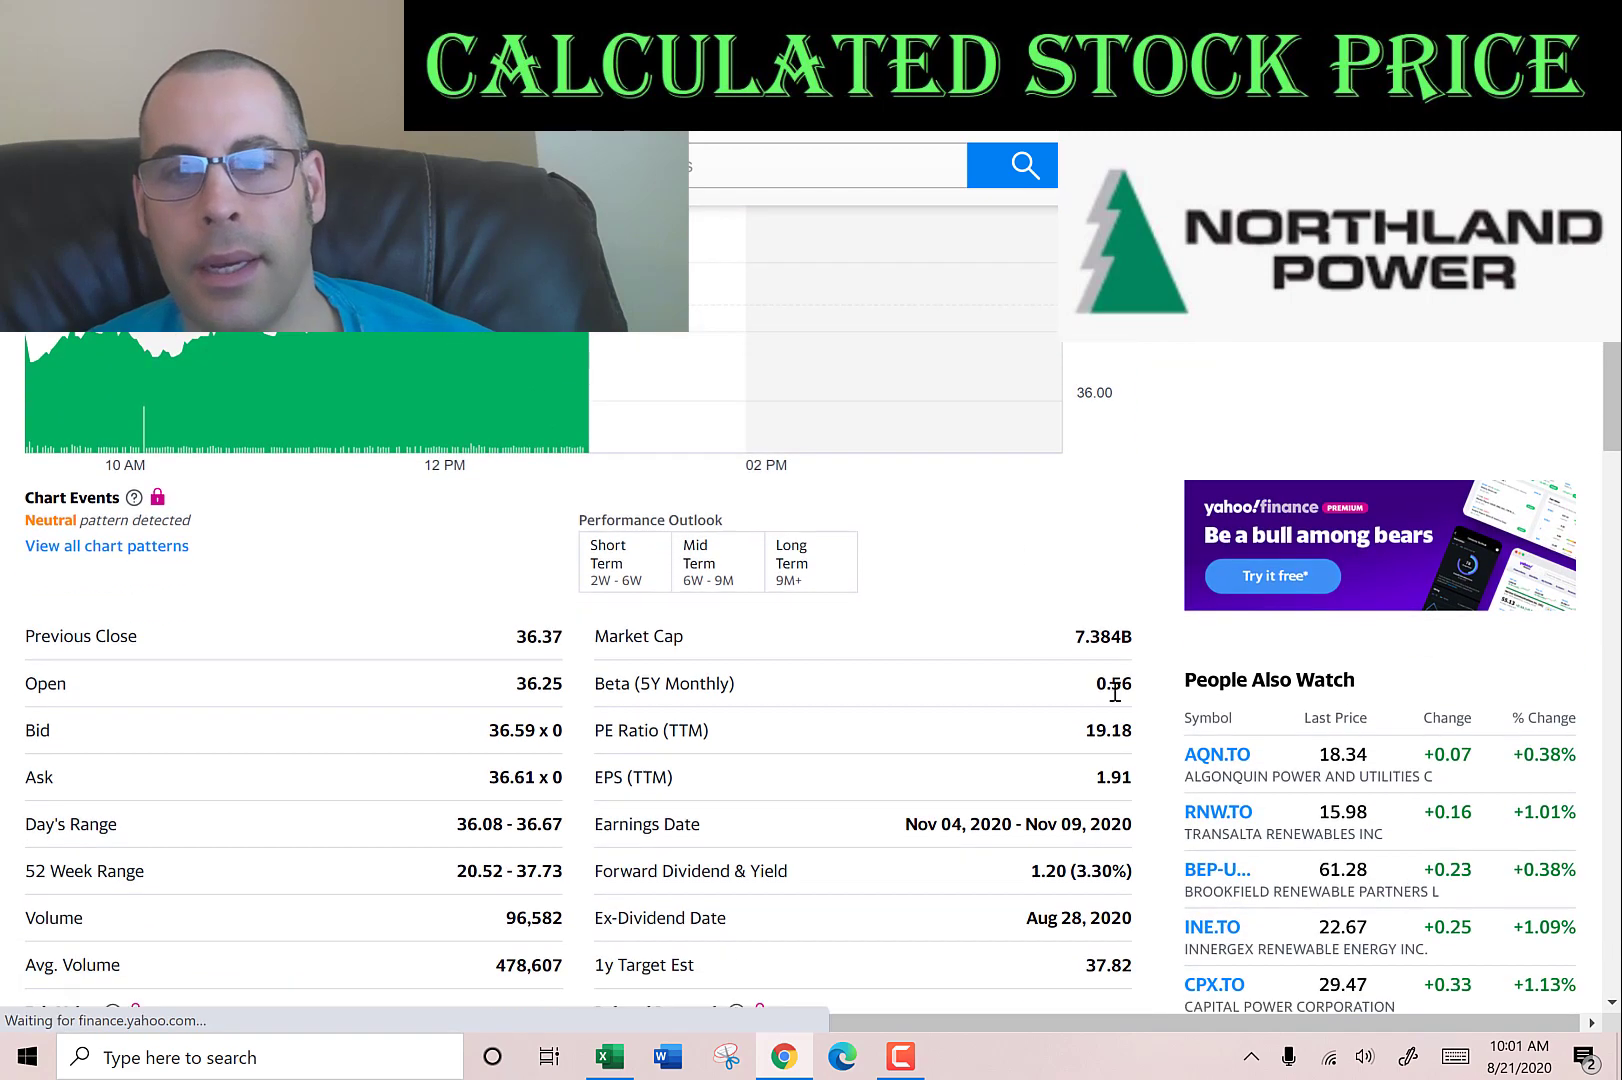
{"action": "double_click", "coordinate": [1115, 686]}
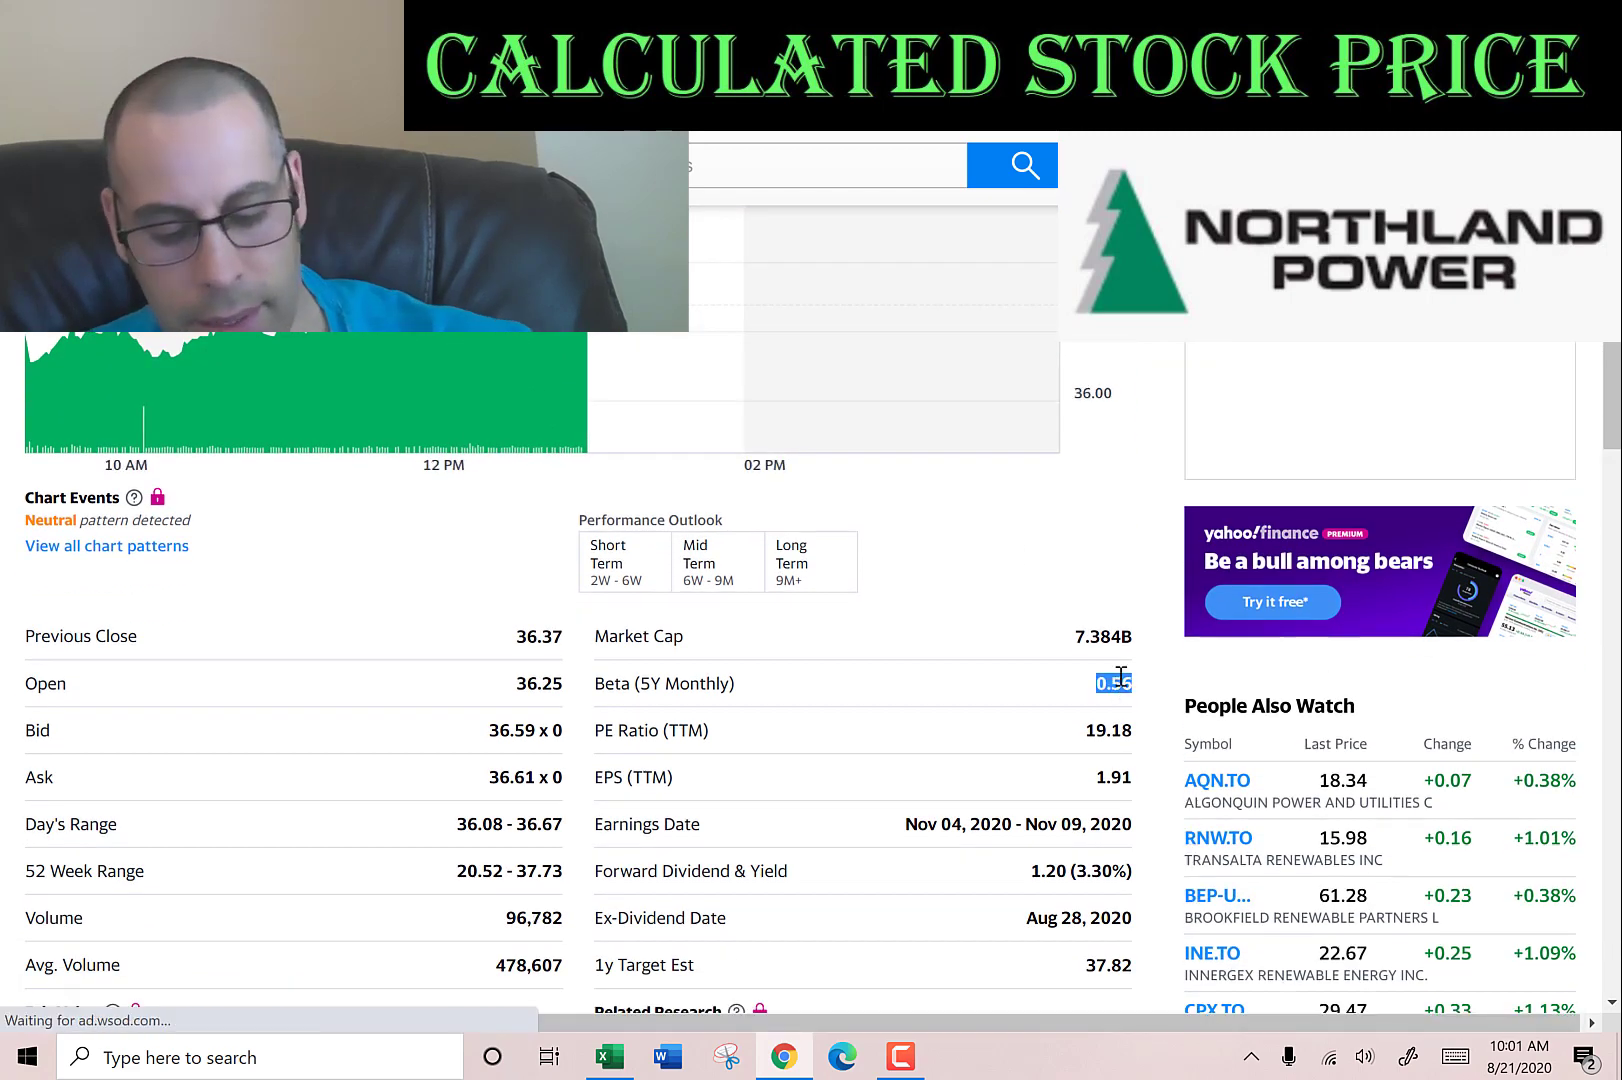
{"action": "key", "text": "alt+Tab"}
{"action": "type", "text": "0.56"}
{"action": "key", "text": "Return"}
{"action": "key", "text": "Return"}
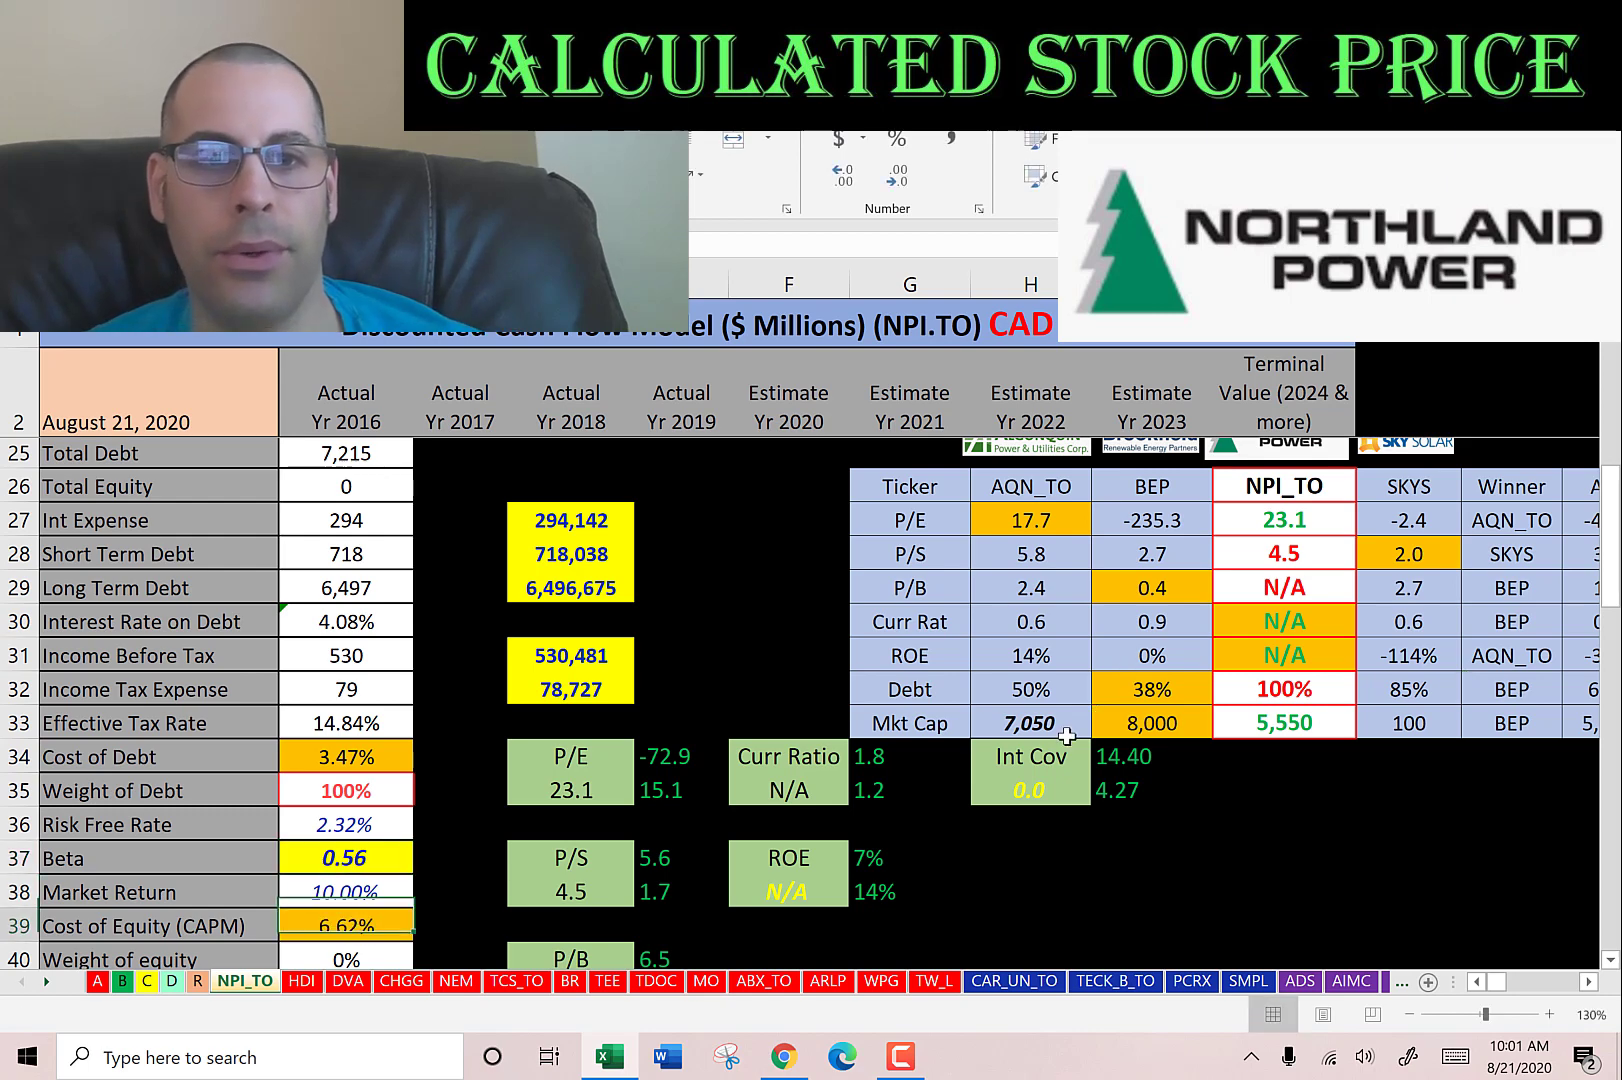
{"action": "scroll", "coordinate": [1067, 736], "scroll_direction": "down", "scroll_amount": 3}
{"action": "left_click", "coordinate": [572, 759]}
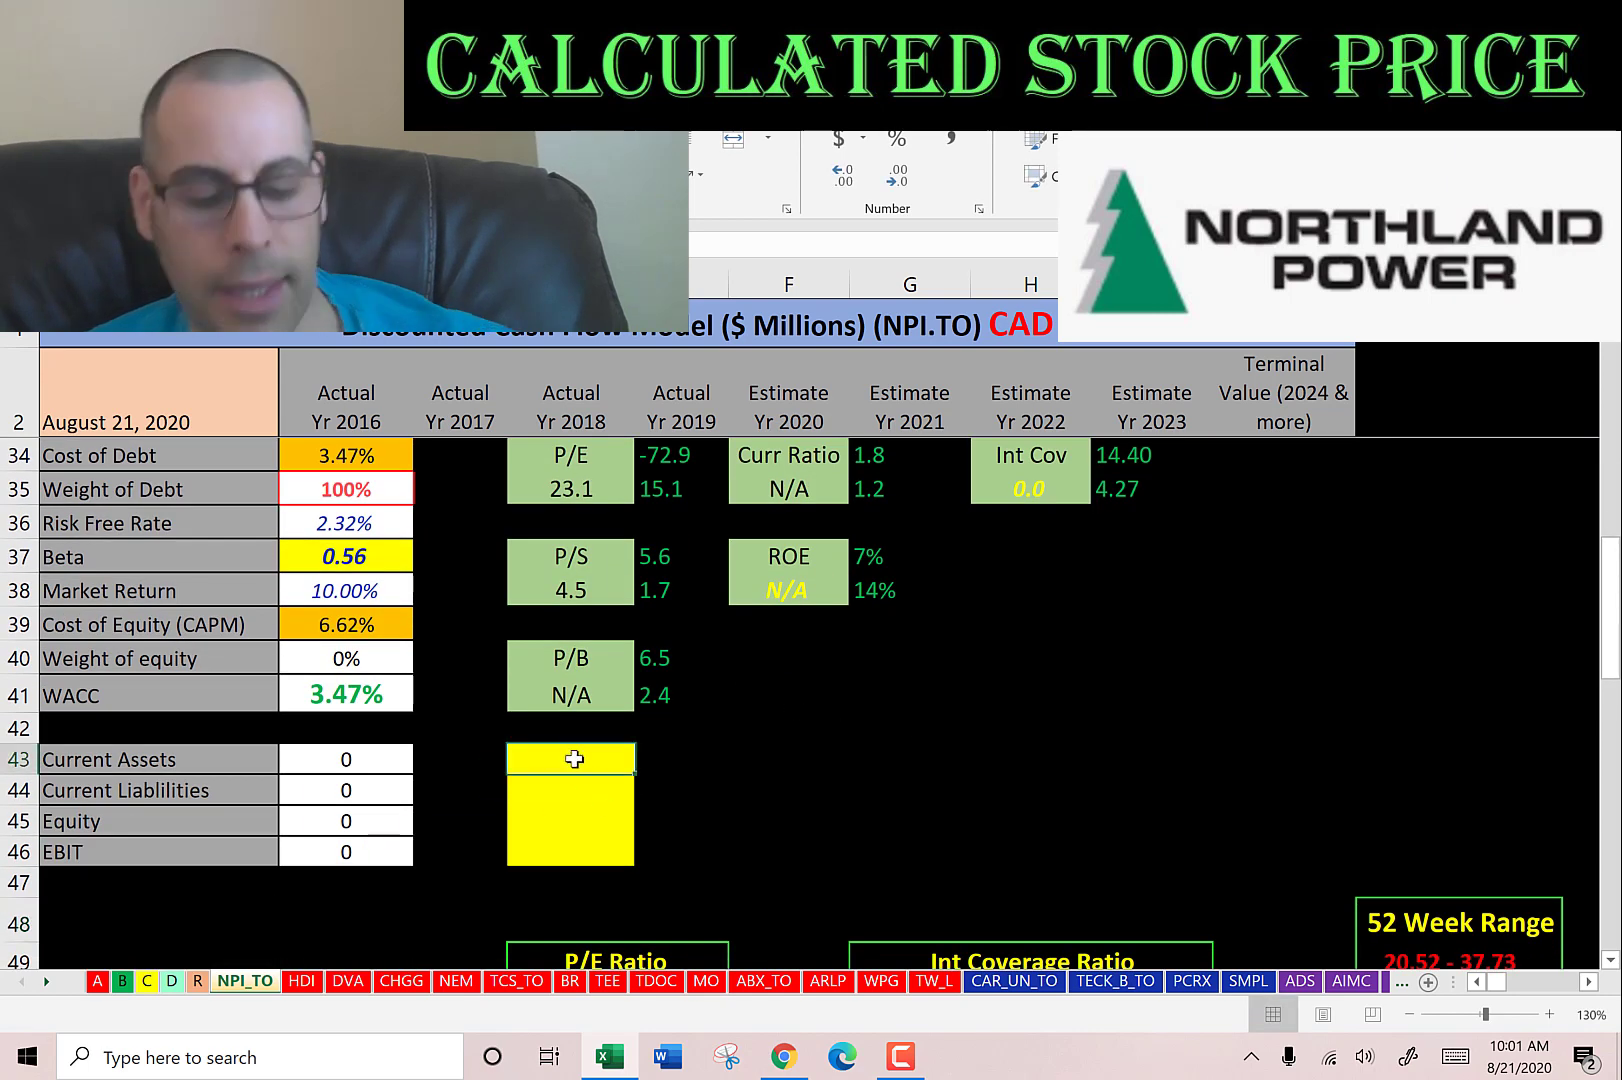
{"action": "key", "text": "alt+Tab"}
{"action": "scroll", "coordinate": [644, 597], "scroll_direction": "up", "scroll_amount": 2}
{"action": "left_click", "coordinate": [750, 332]}
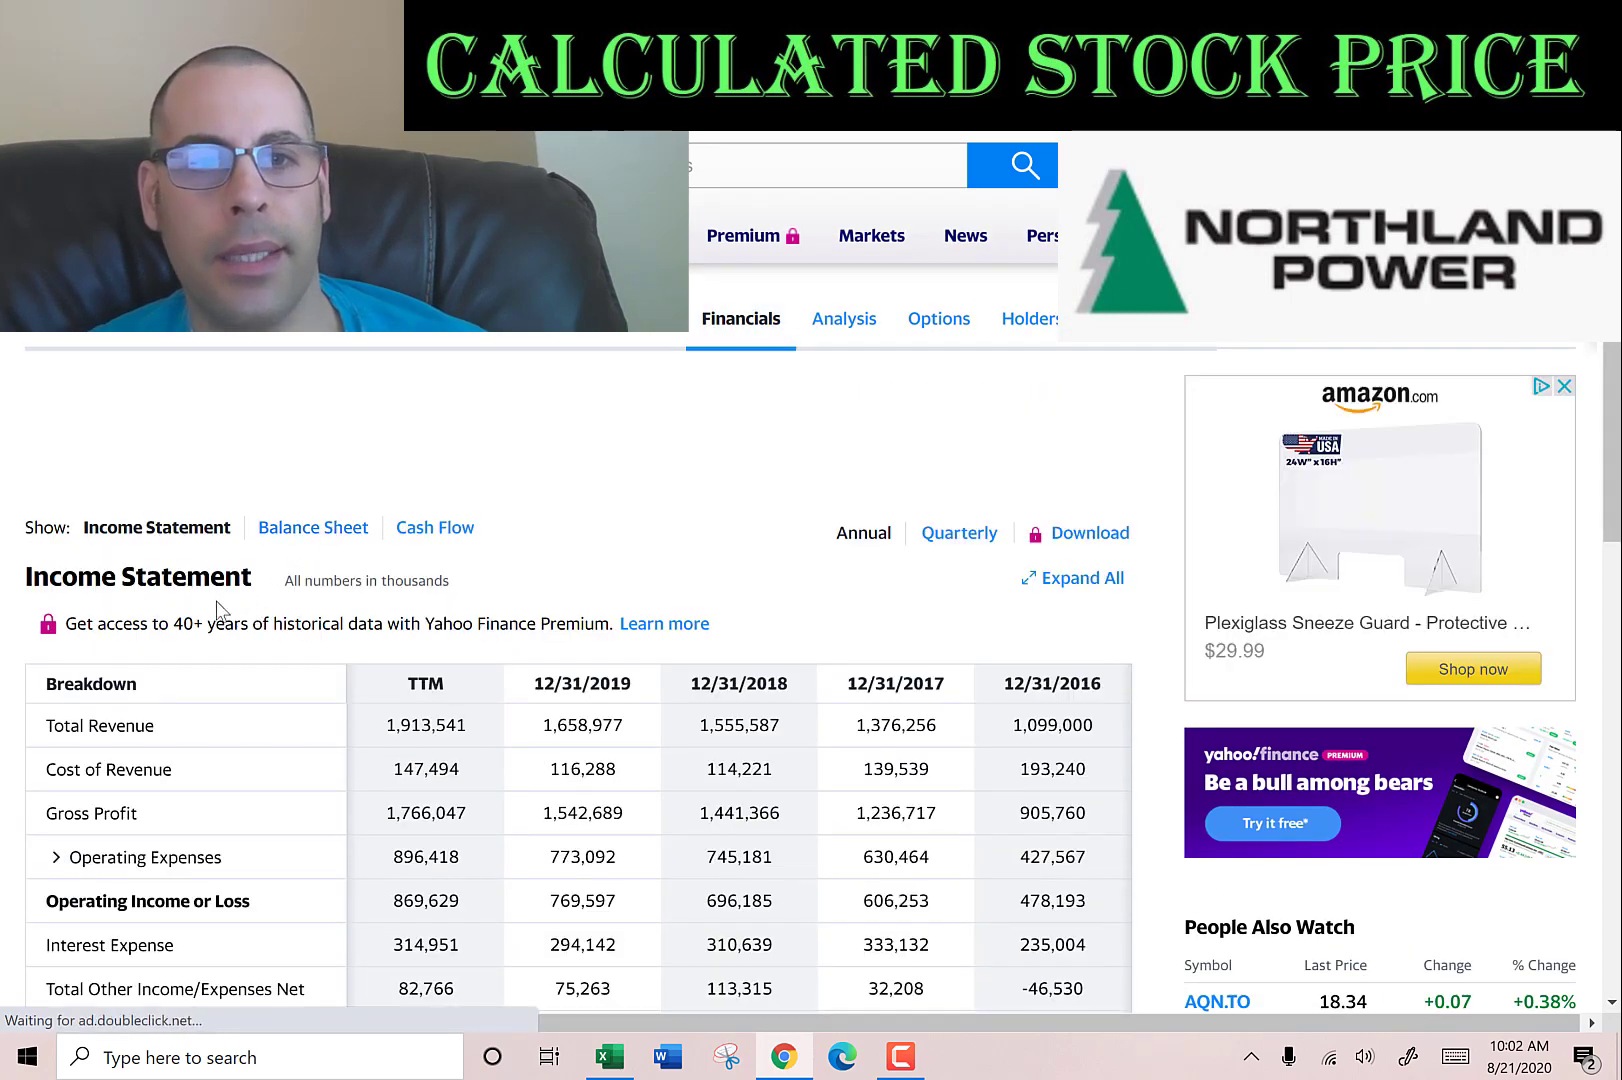
Paste the 2019 current assets of 1,278,785 from the balance sheet into the DCF sheet.
{"action": "left_click", "coordinate": [313, 527]}
{"action": "scroll", "coordinate": [98, 640], "scroll_direction": "down", "scroll_amount": 2}
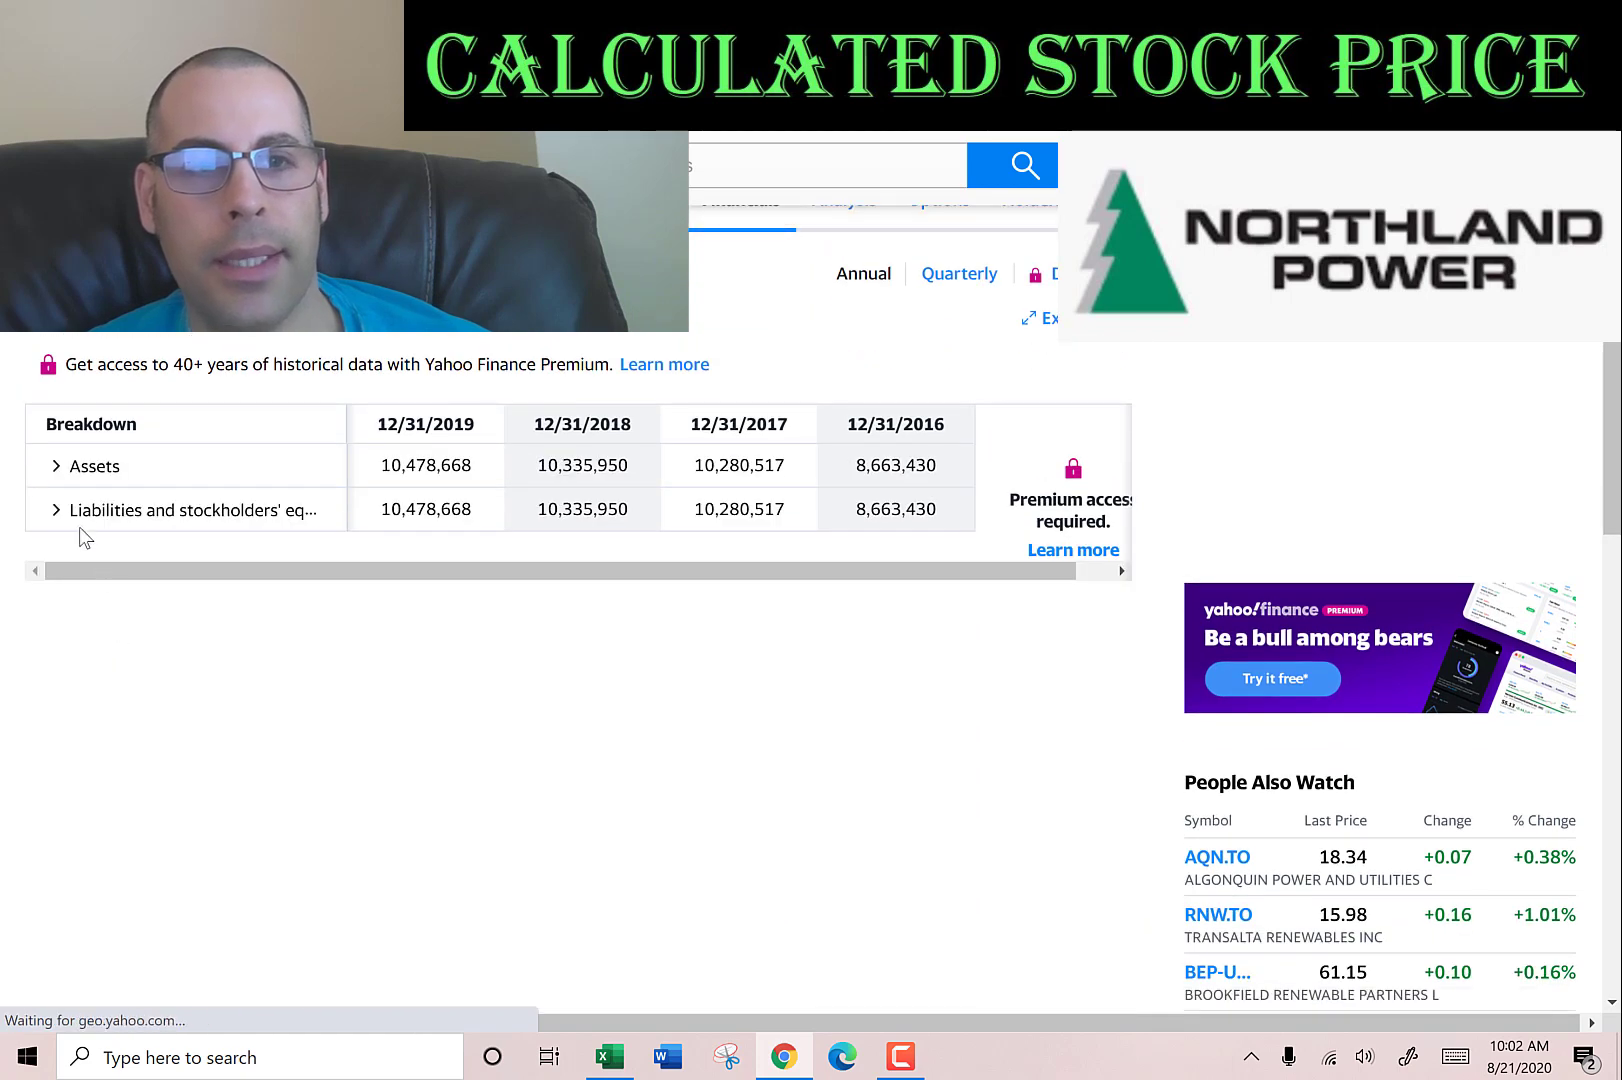
{"action": "left_click", "coordinate": [58, 466]}
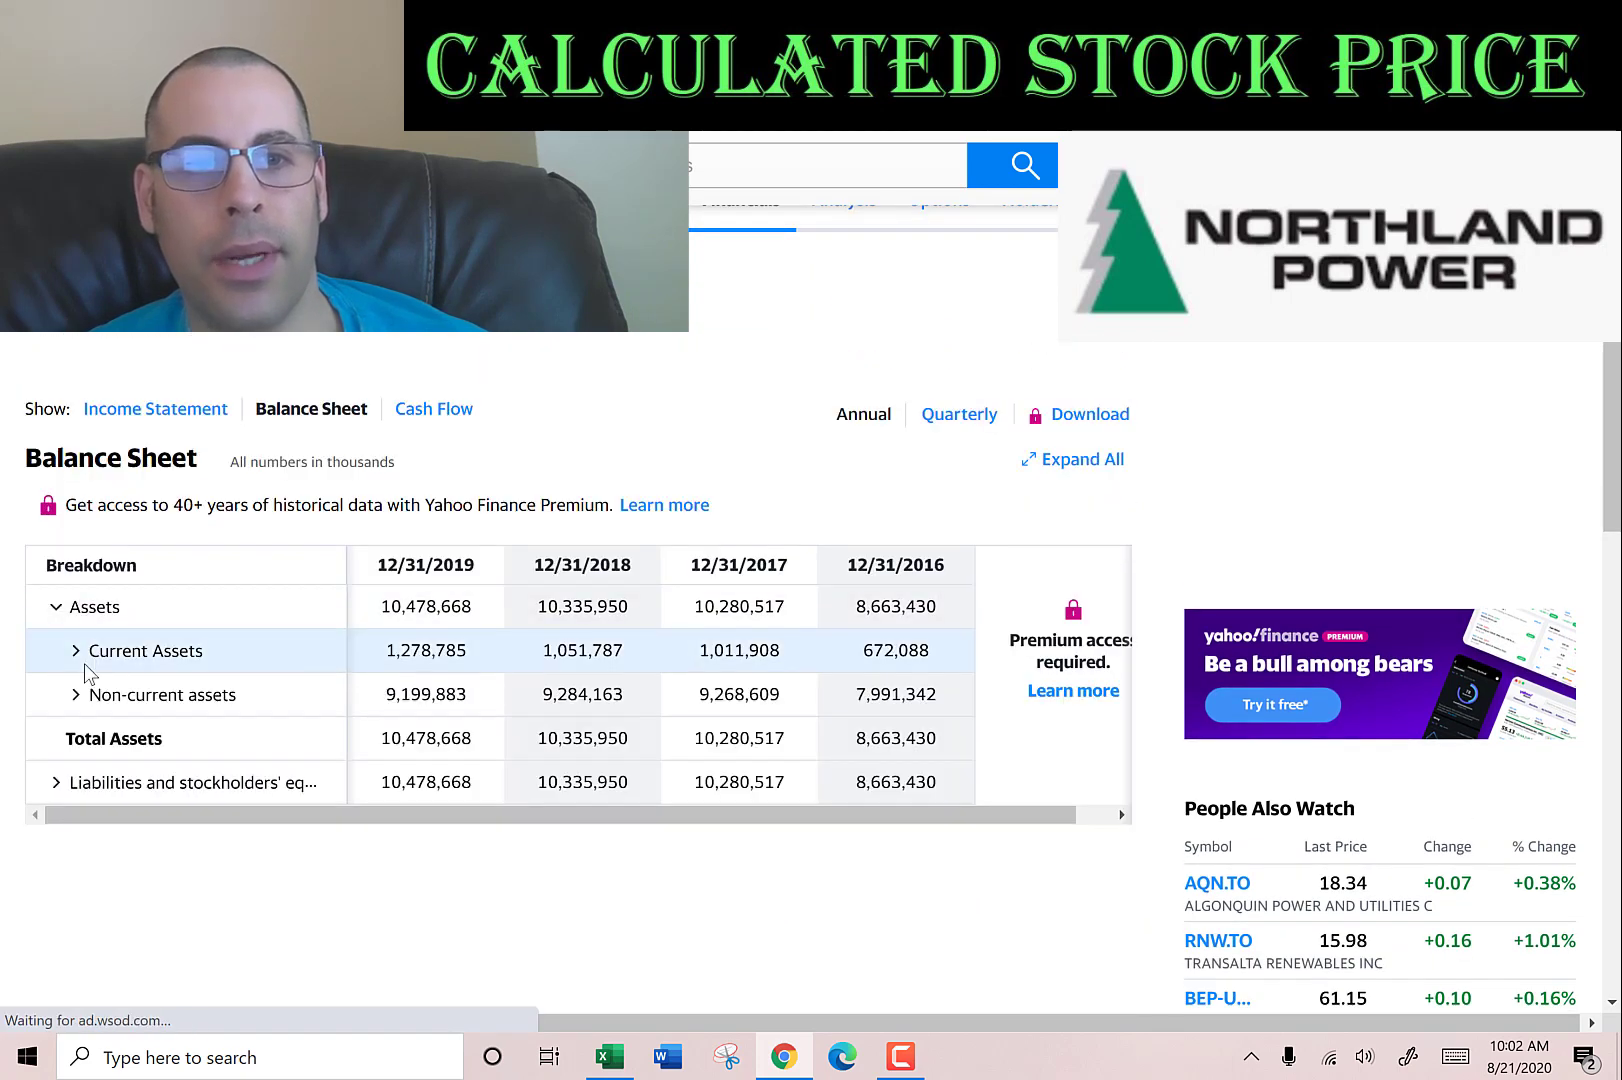
{"action": "left_click", "coordinate": [76, 651]}
{"action": "double_click", "coordinate": [430, 652]}
{"action": "key", "text": "ctrl+c"}
{"action": "key", "text": "alt+Tab"}
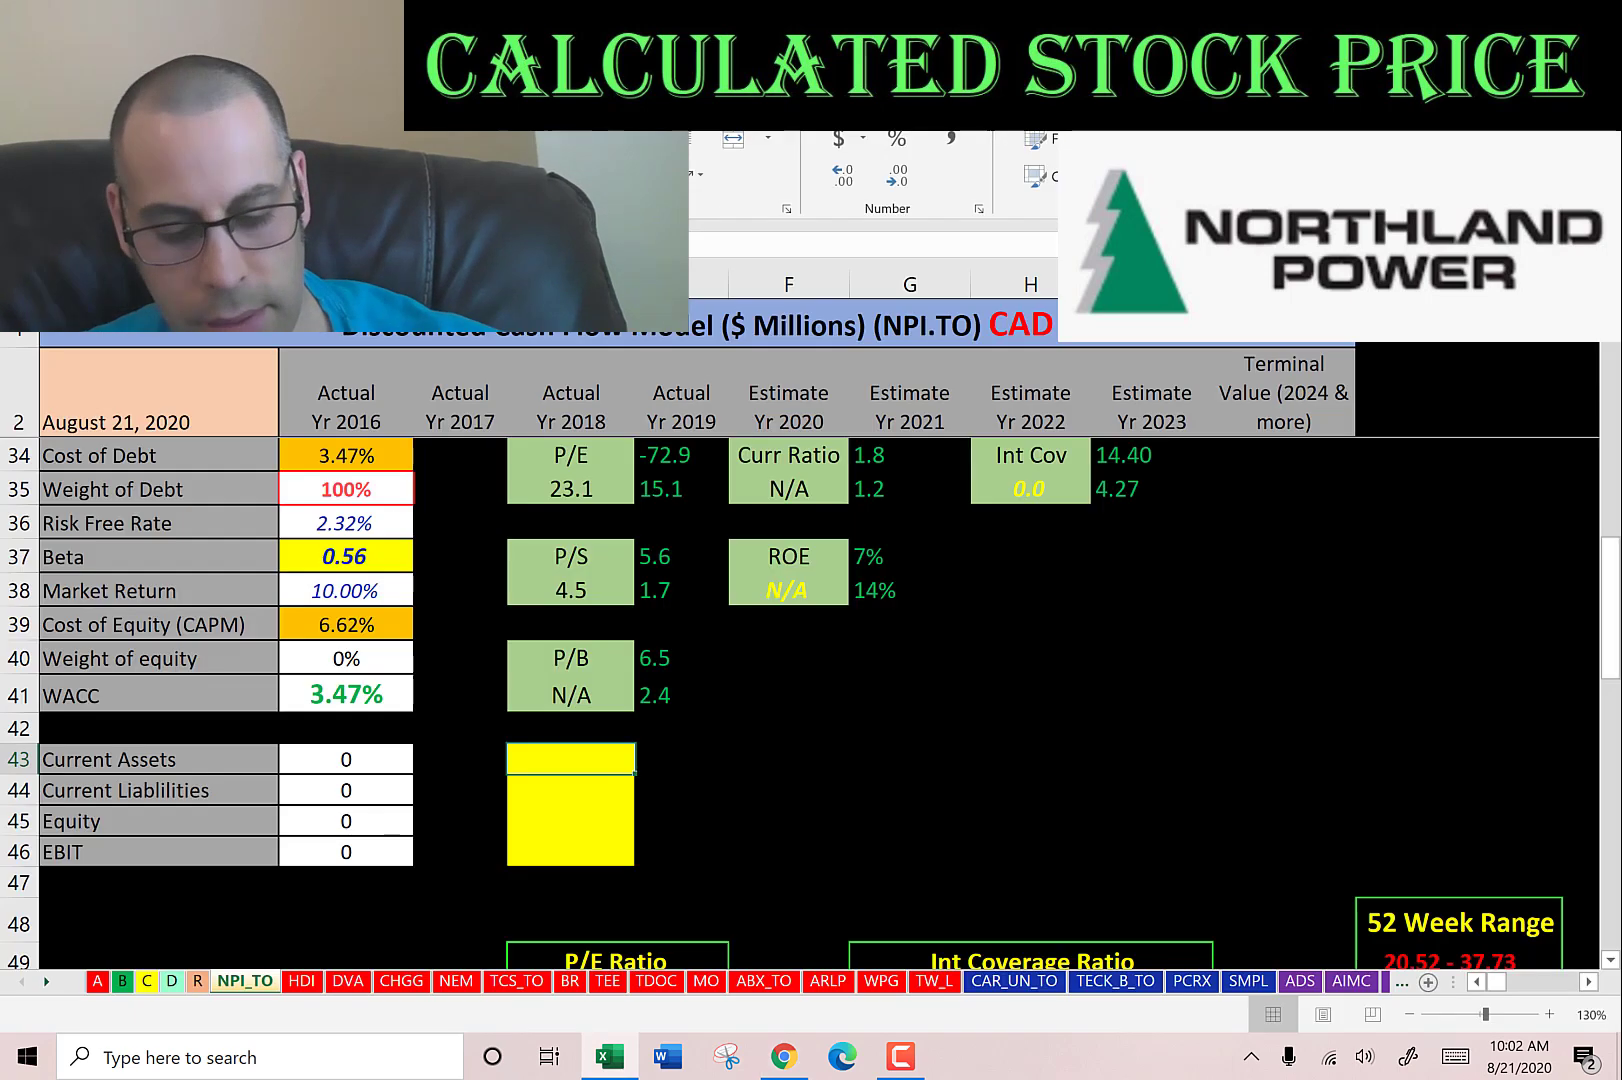
{"action": "key", "text": "ctrl+v"}
{"action": "key", "text": "Return"}
Paste 2019 current liabilities 1,397,995 and stockholders' equity 1,063,608 into the DCF sheet.
{"action": "key", "text": "alt+Tab"}
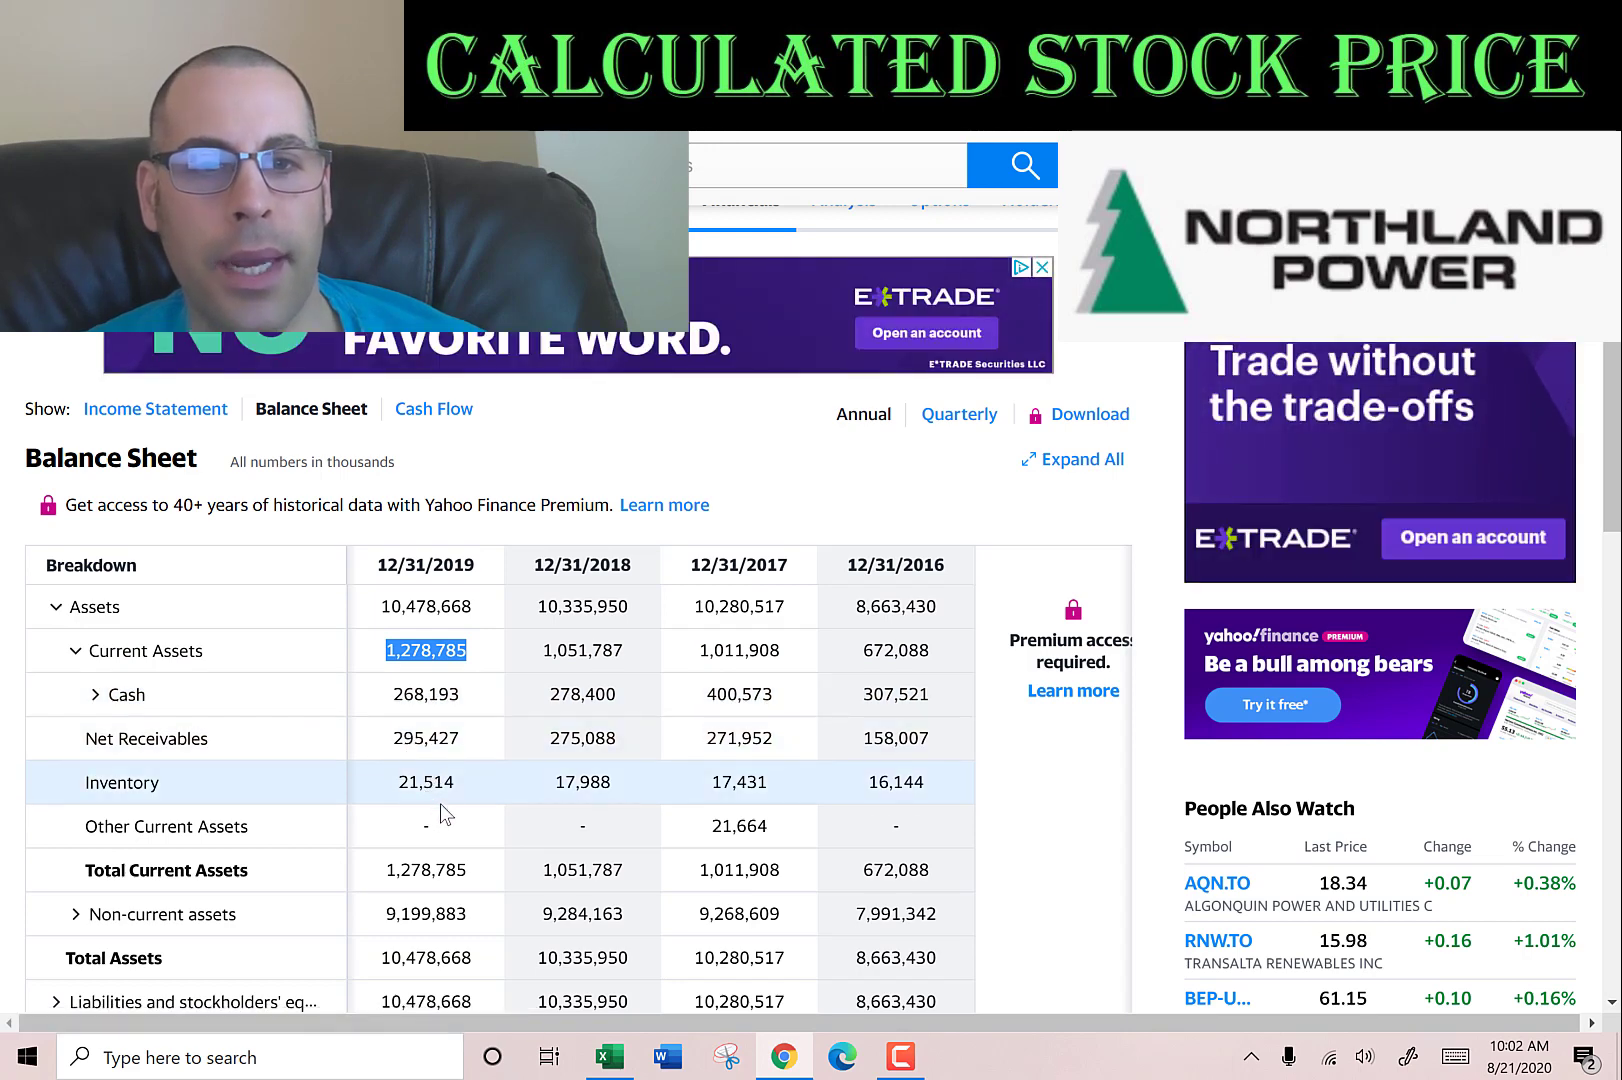
{"action": "scroll", "coordinate": [440, 740], "scroll_direction": "down", "scroll_amount": 6}
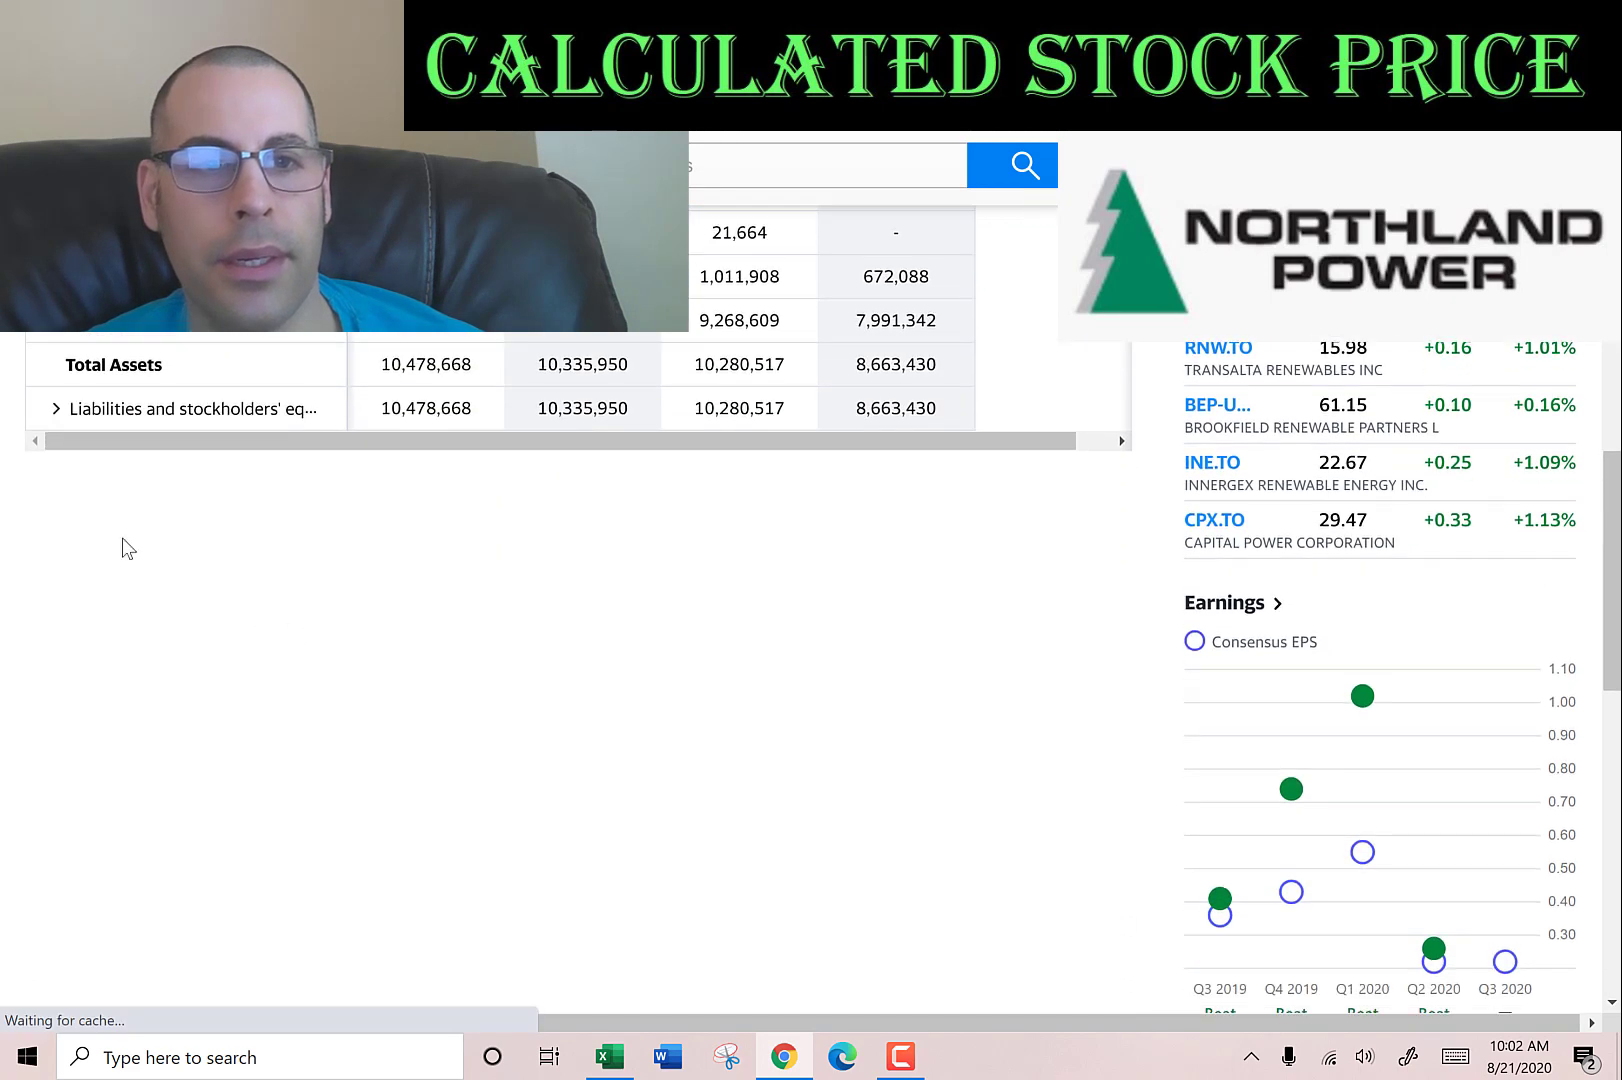
{"action": "left_click", "coordinate": [57, 418]}
{"action": "left_click", "coordinate": [75, 452]}
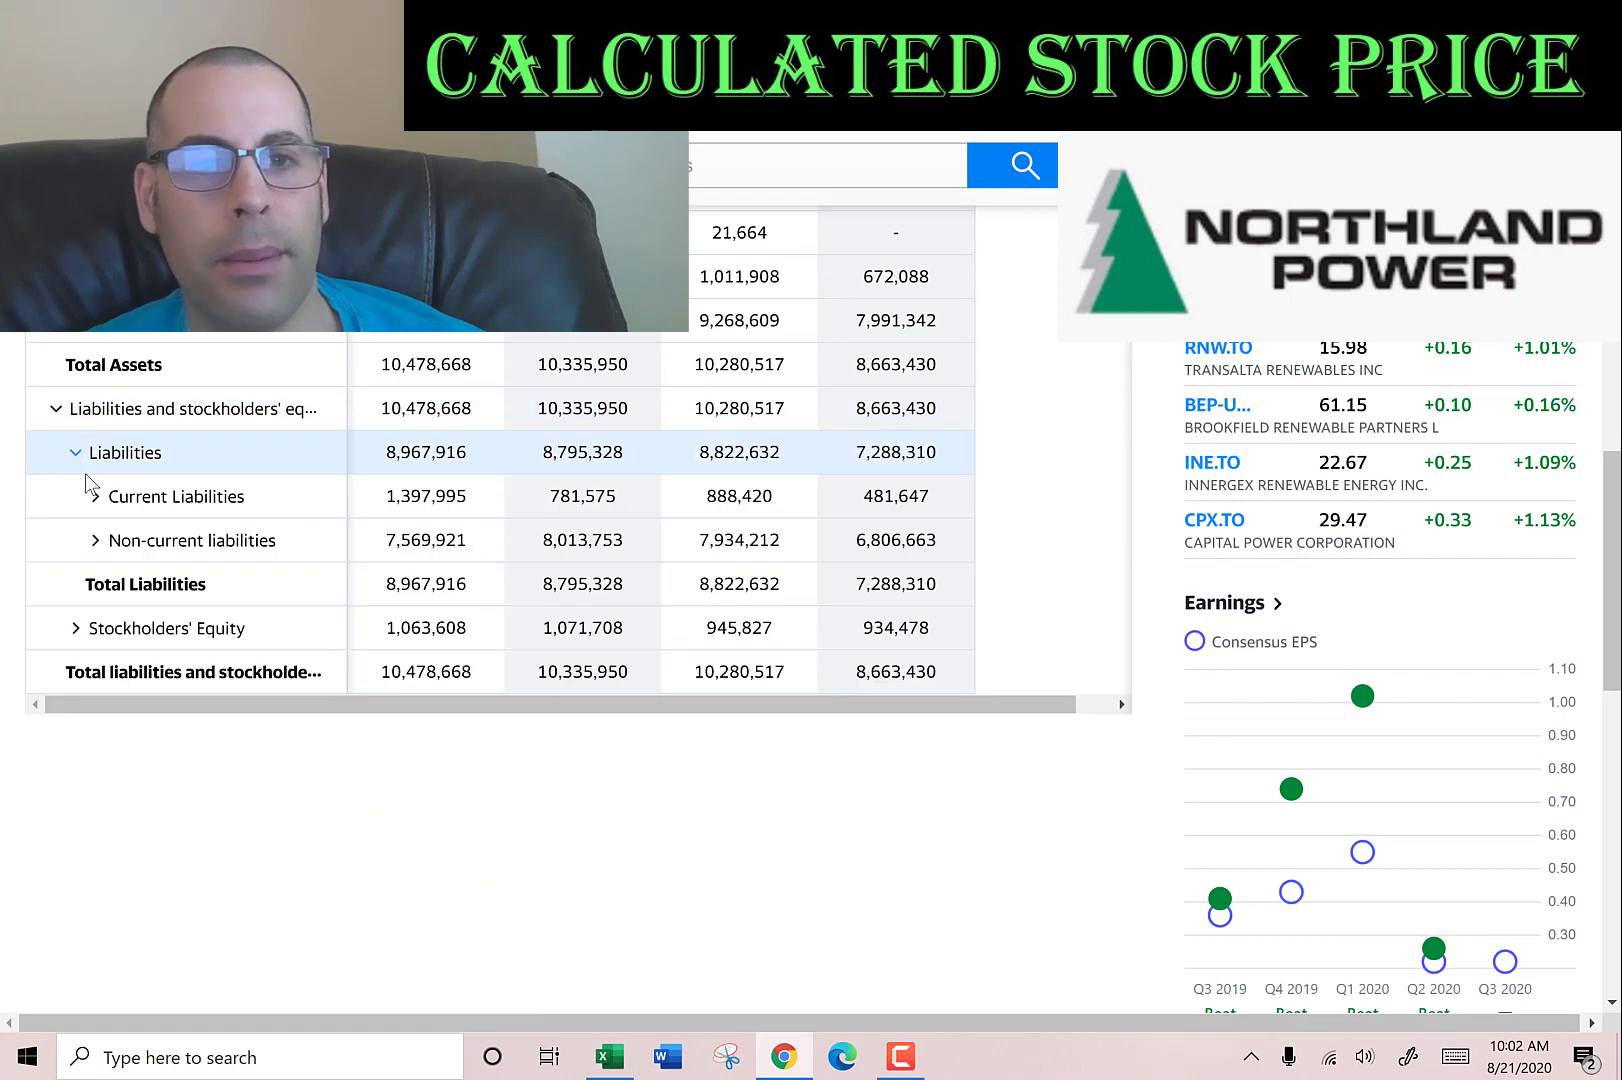
{"action": "left_click", "coordinate": [95, 496]}
{"action": "double_click", "coordinate": [442, 500]}
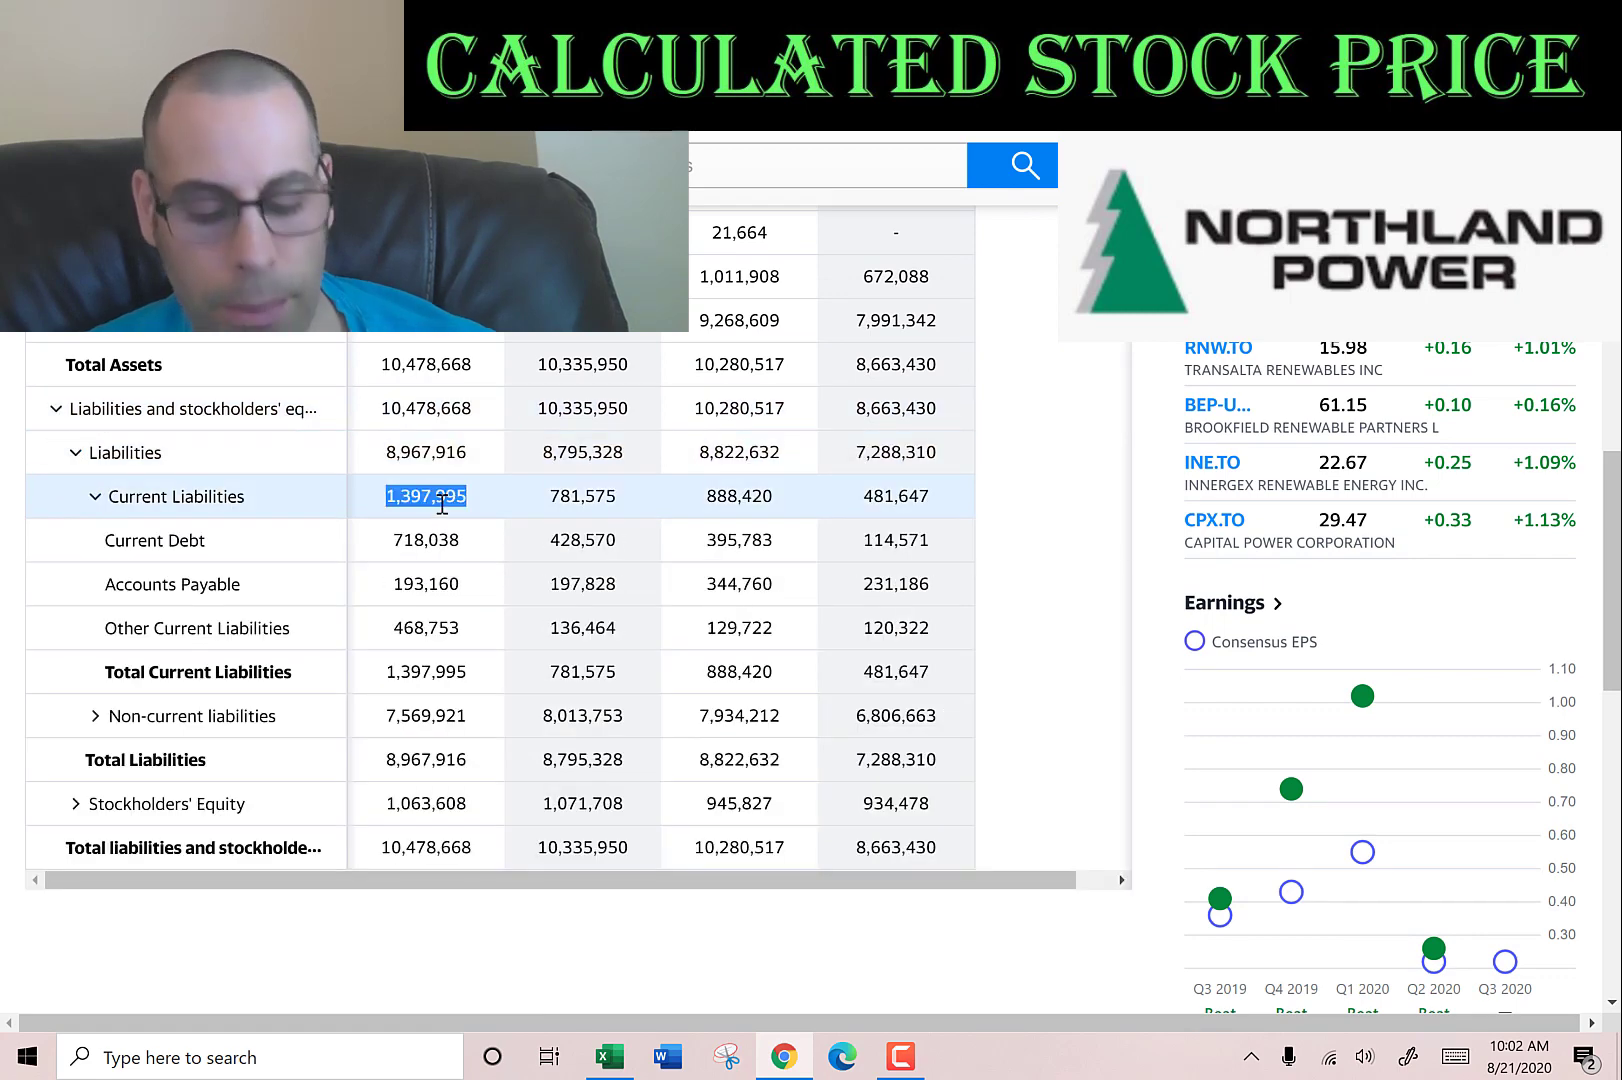
{"action": "key", "text": "ctrl+c"}
{"action": "key", "text": "alt+Tab"}
{"action": "key", "text": "ctrl+v"}
{"action": "key", "text": "Return"}
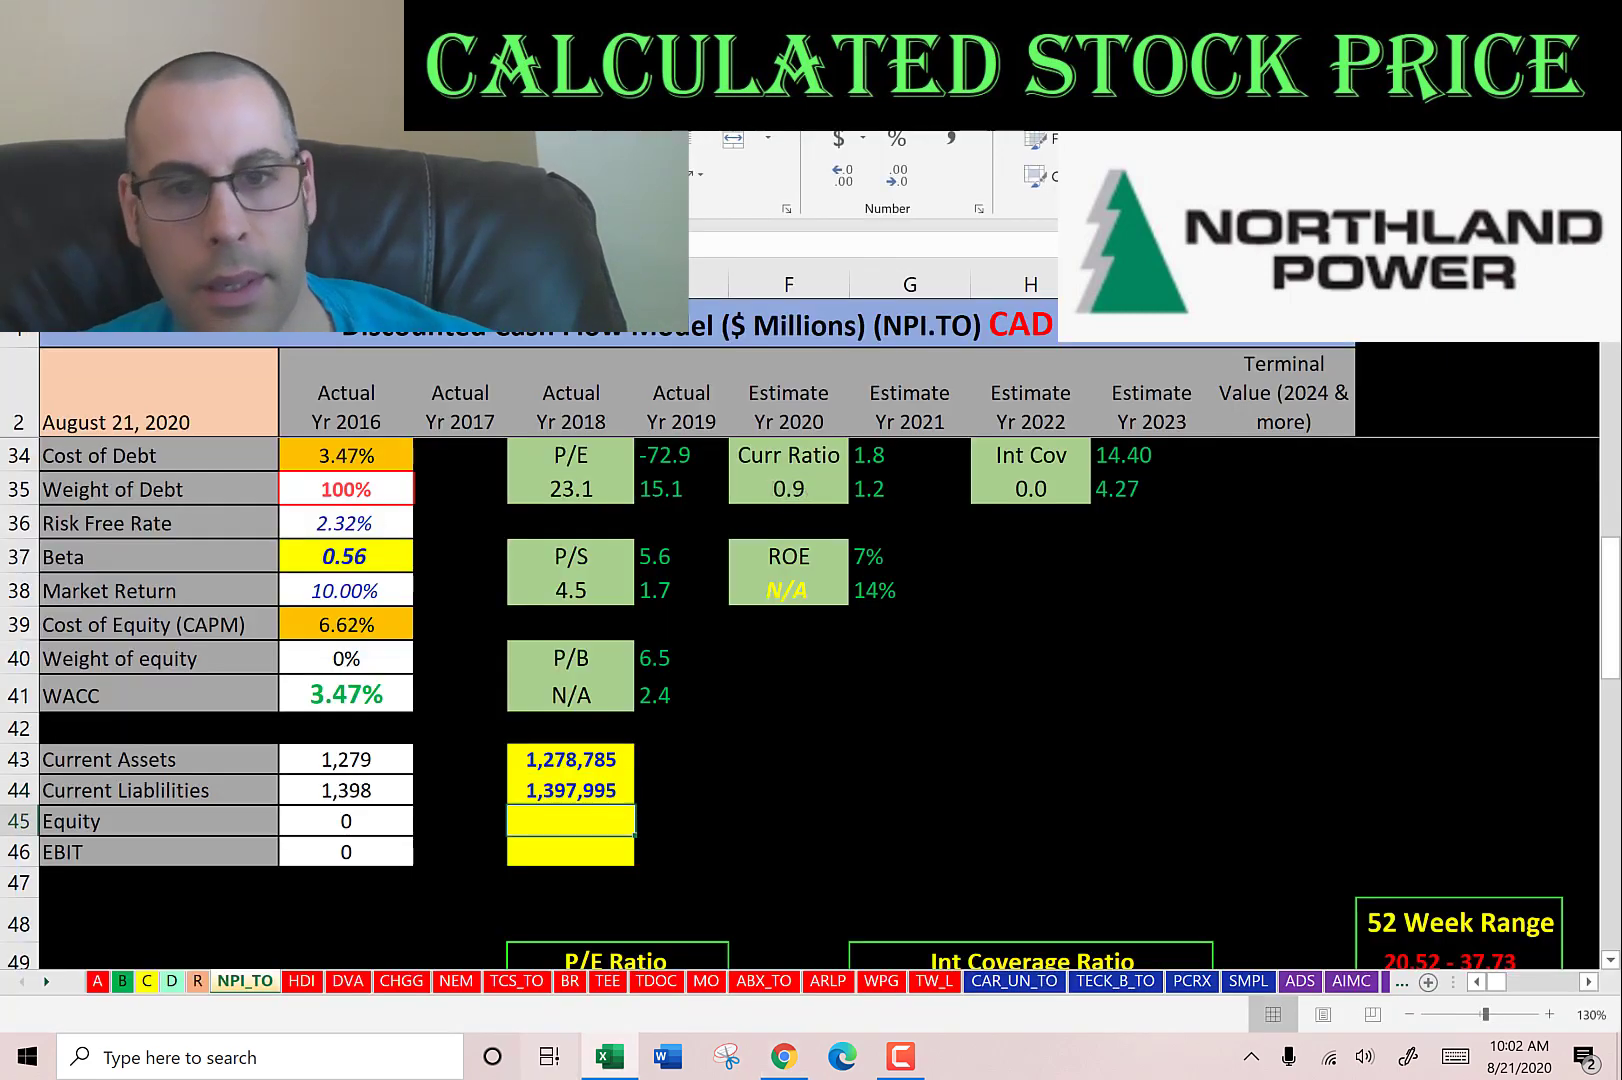
{"action": "key", "text": "alt+Tab"}
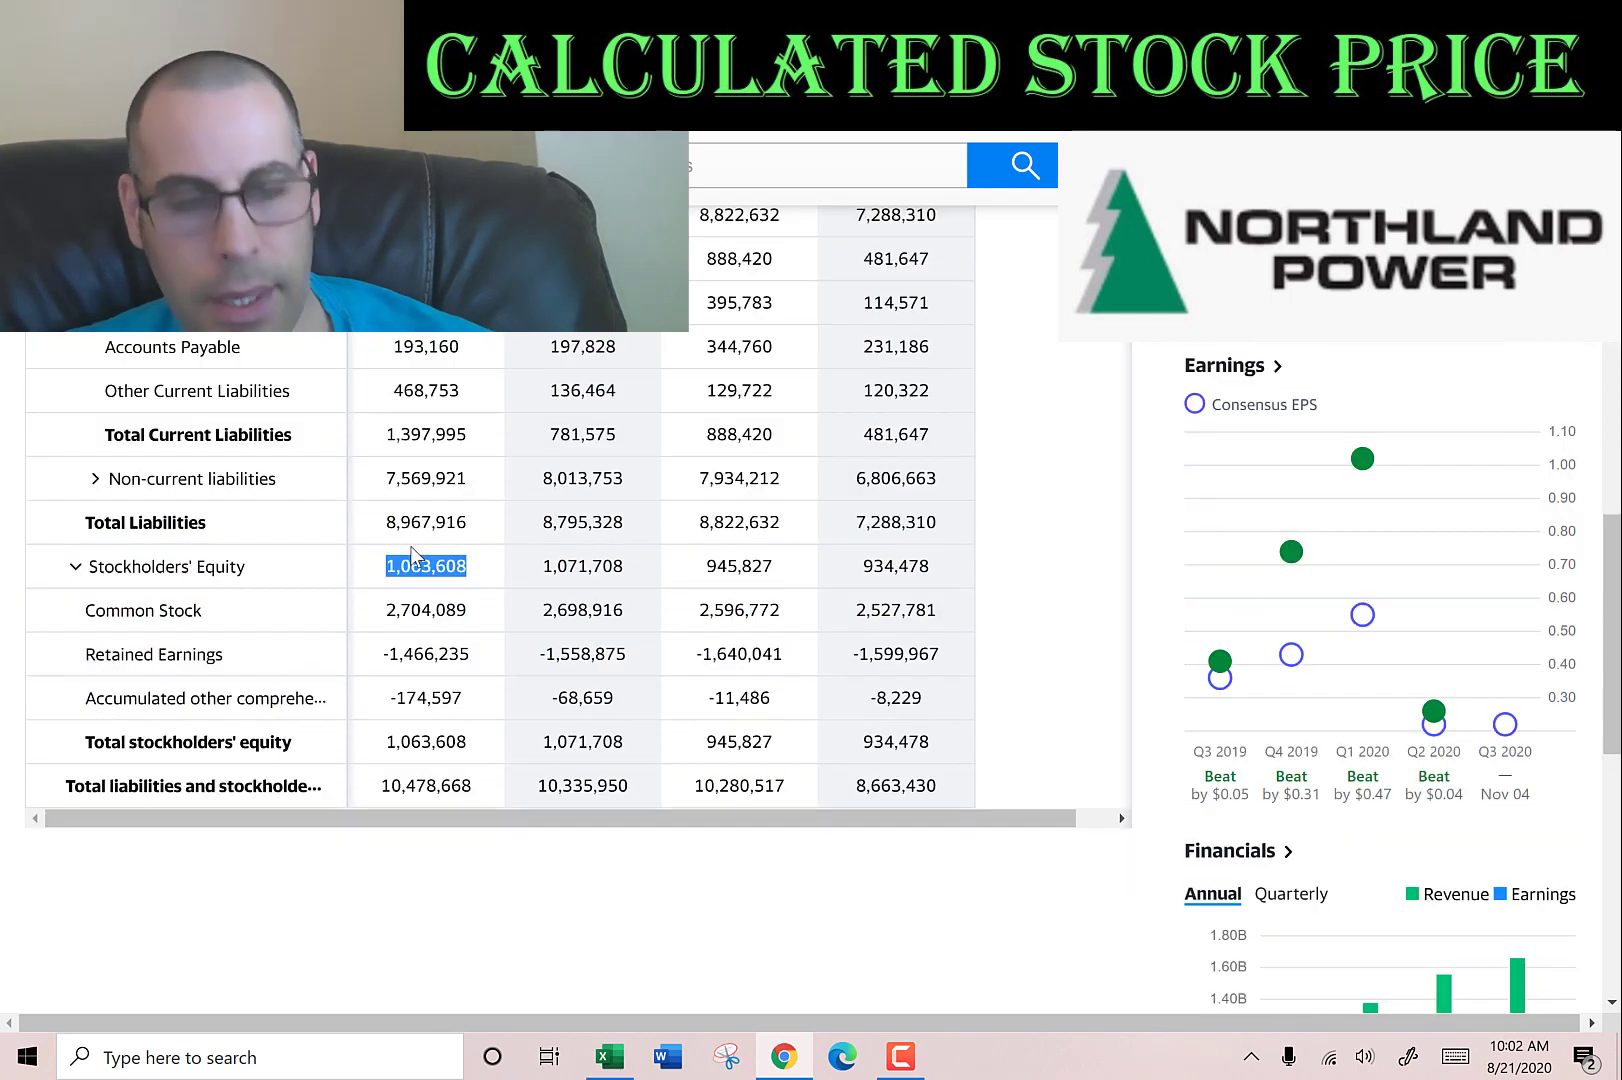
{"action": "key", "text": "alt+Tab"}
{"action": "key", "text": "ctrl+v"}
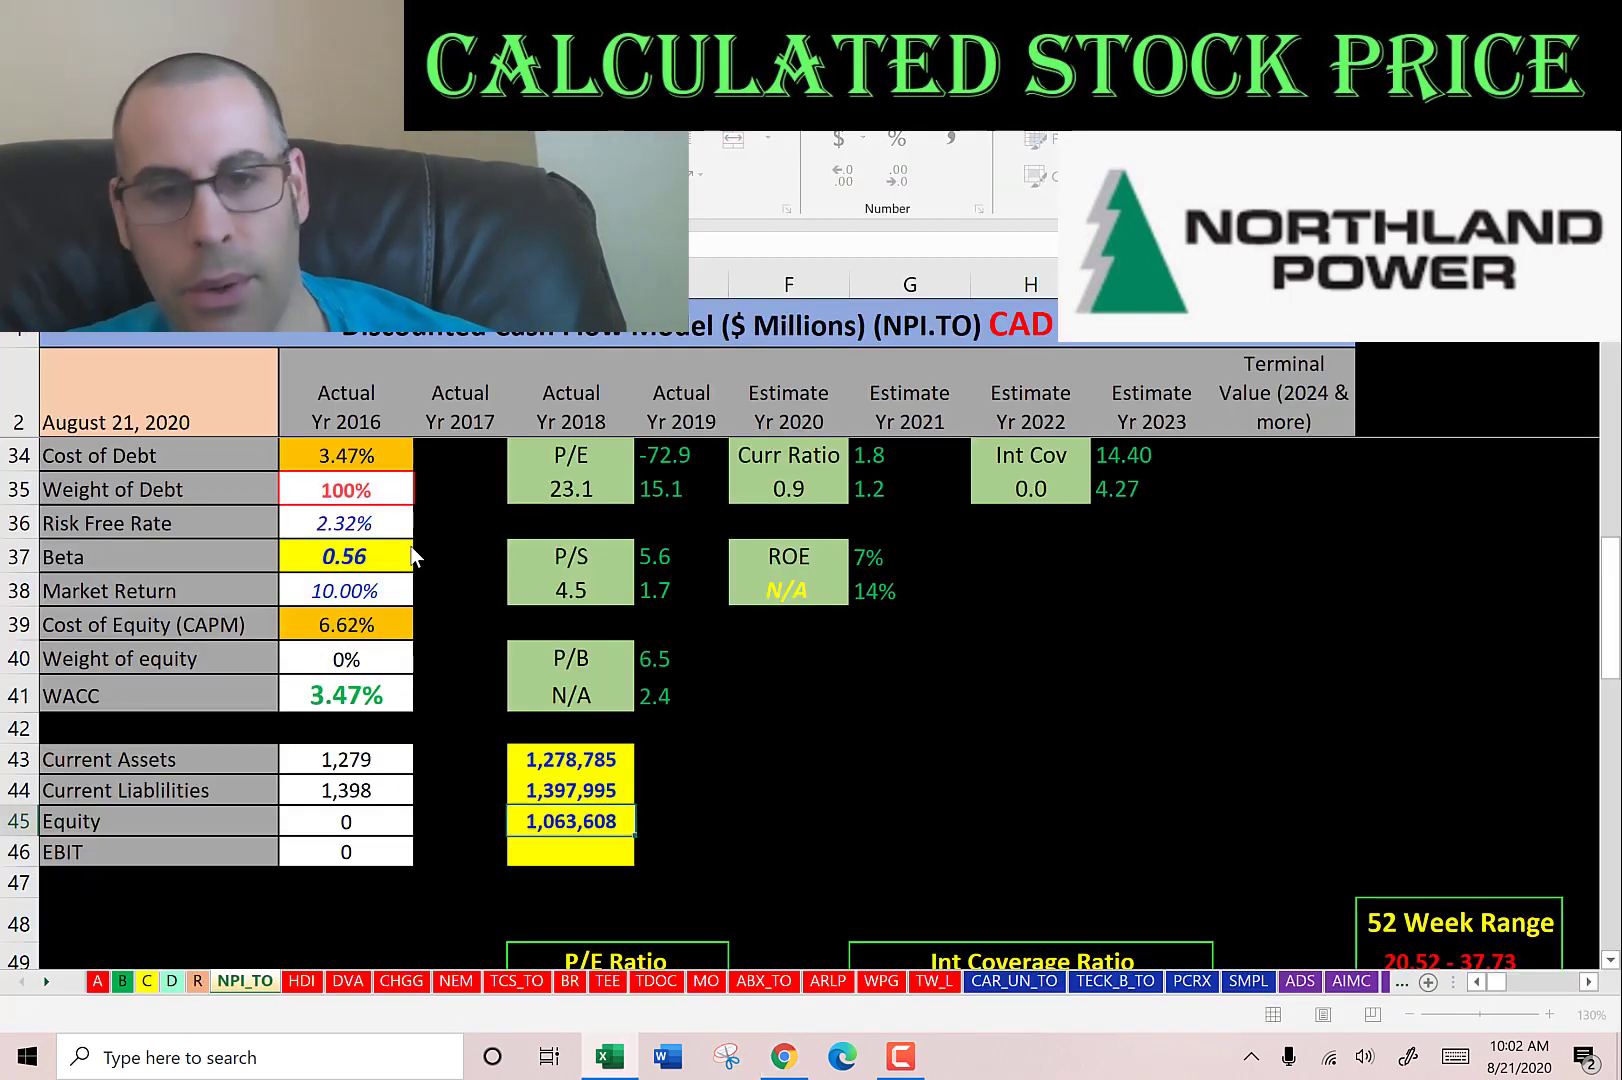
{"action": "key", "text": "alt+Tab"}
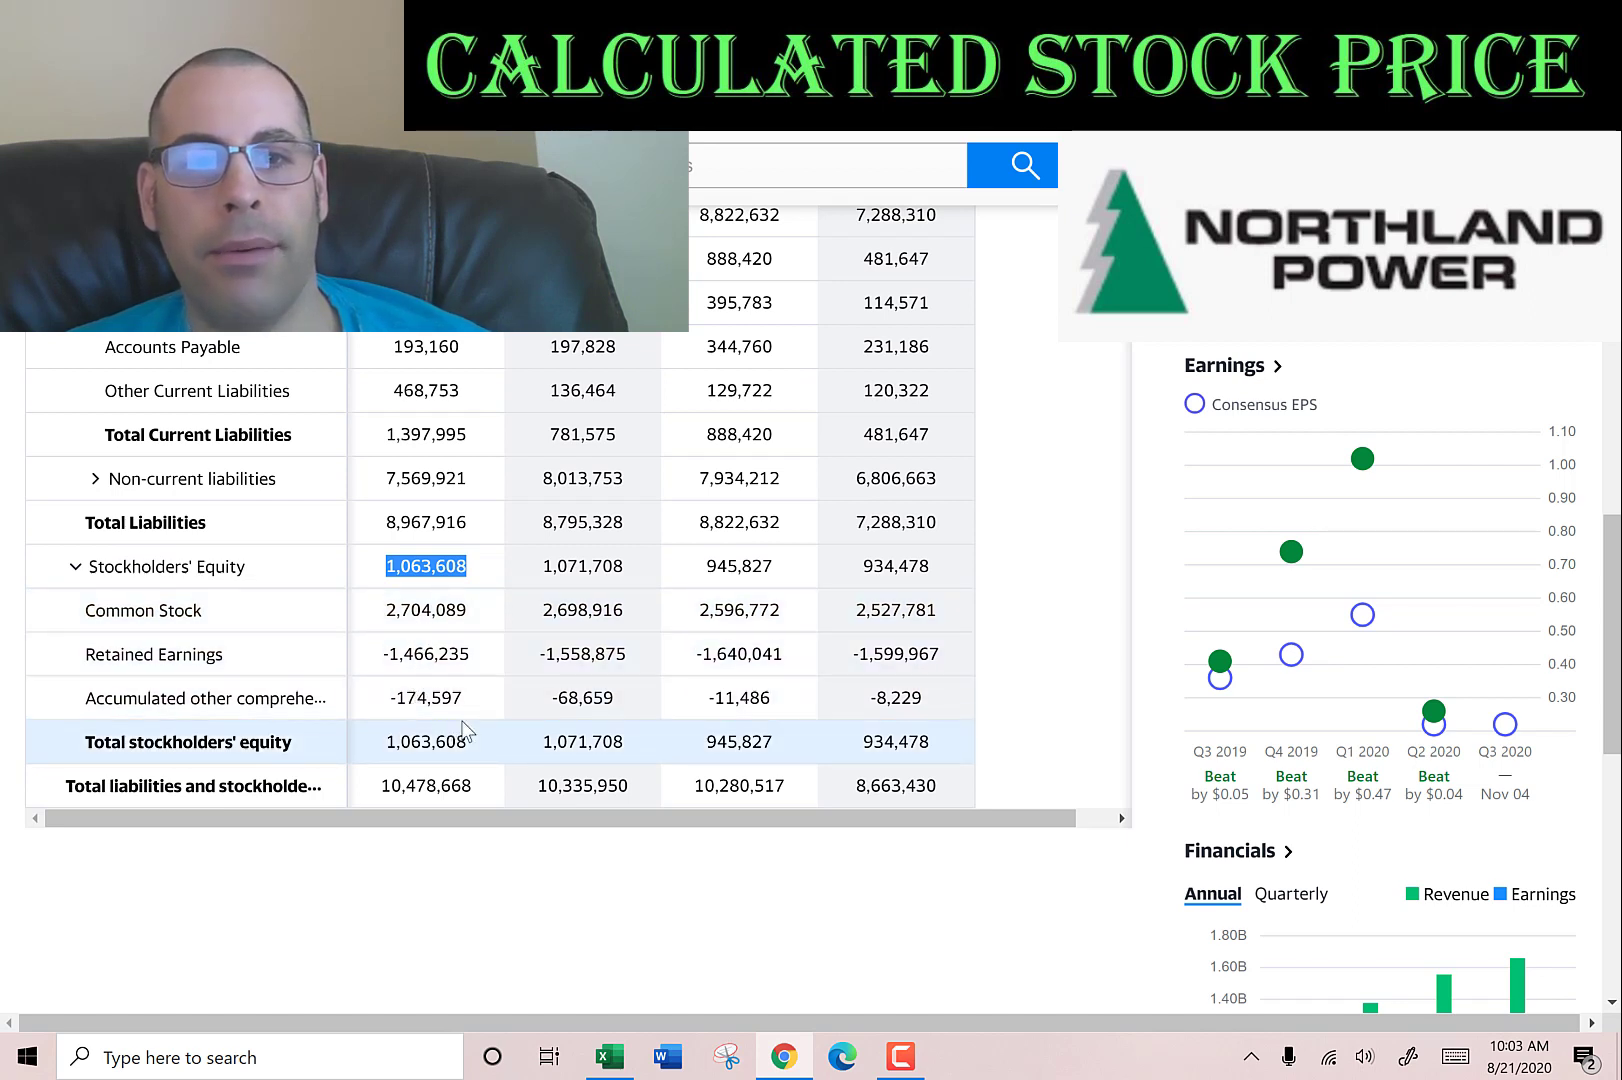
Paste the 2019 operating income of 769,597 into the EBIT row, shown as 770.
{"action": "scroll", "coordinate": [253, 377], "scroll_direction": "up", "scroll_amount": 7}
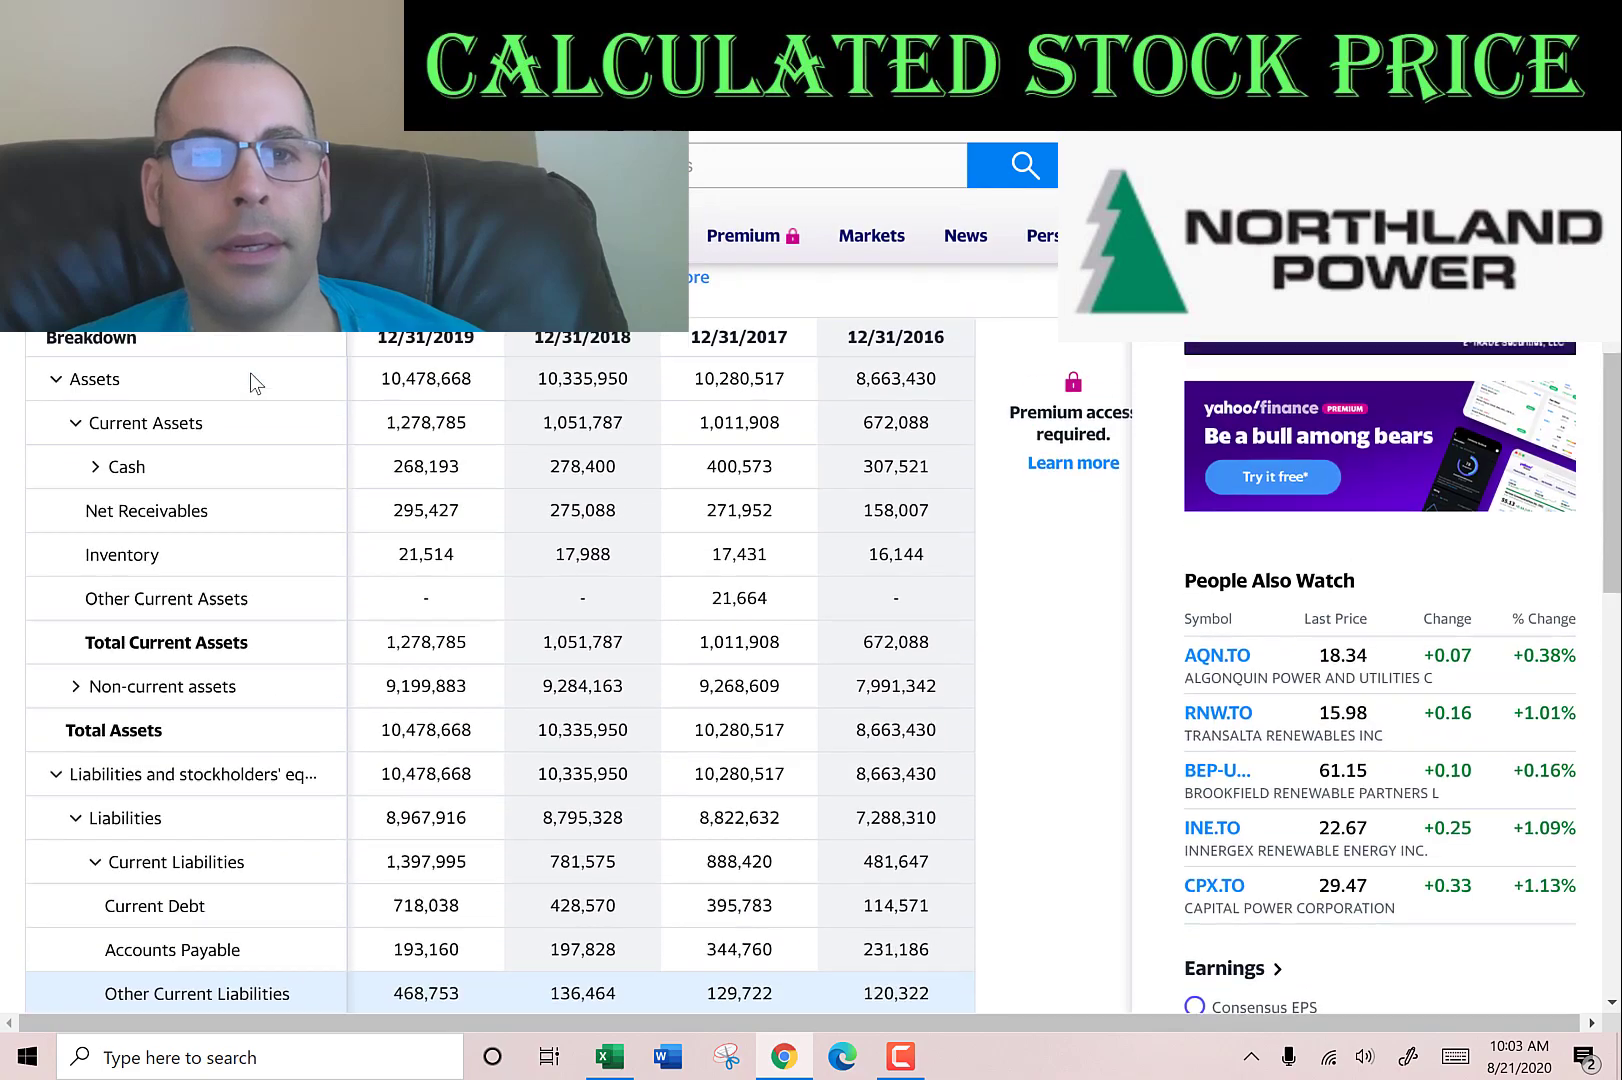
{"action": "left_click", "coordinate": [75, 295]}
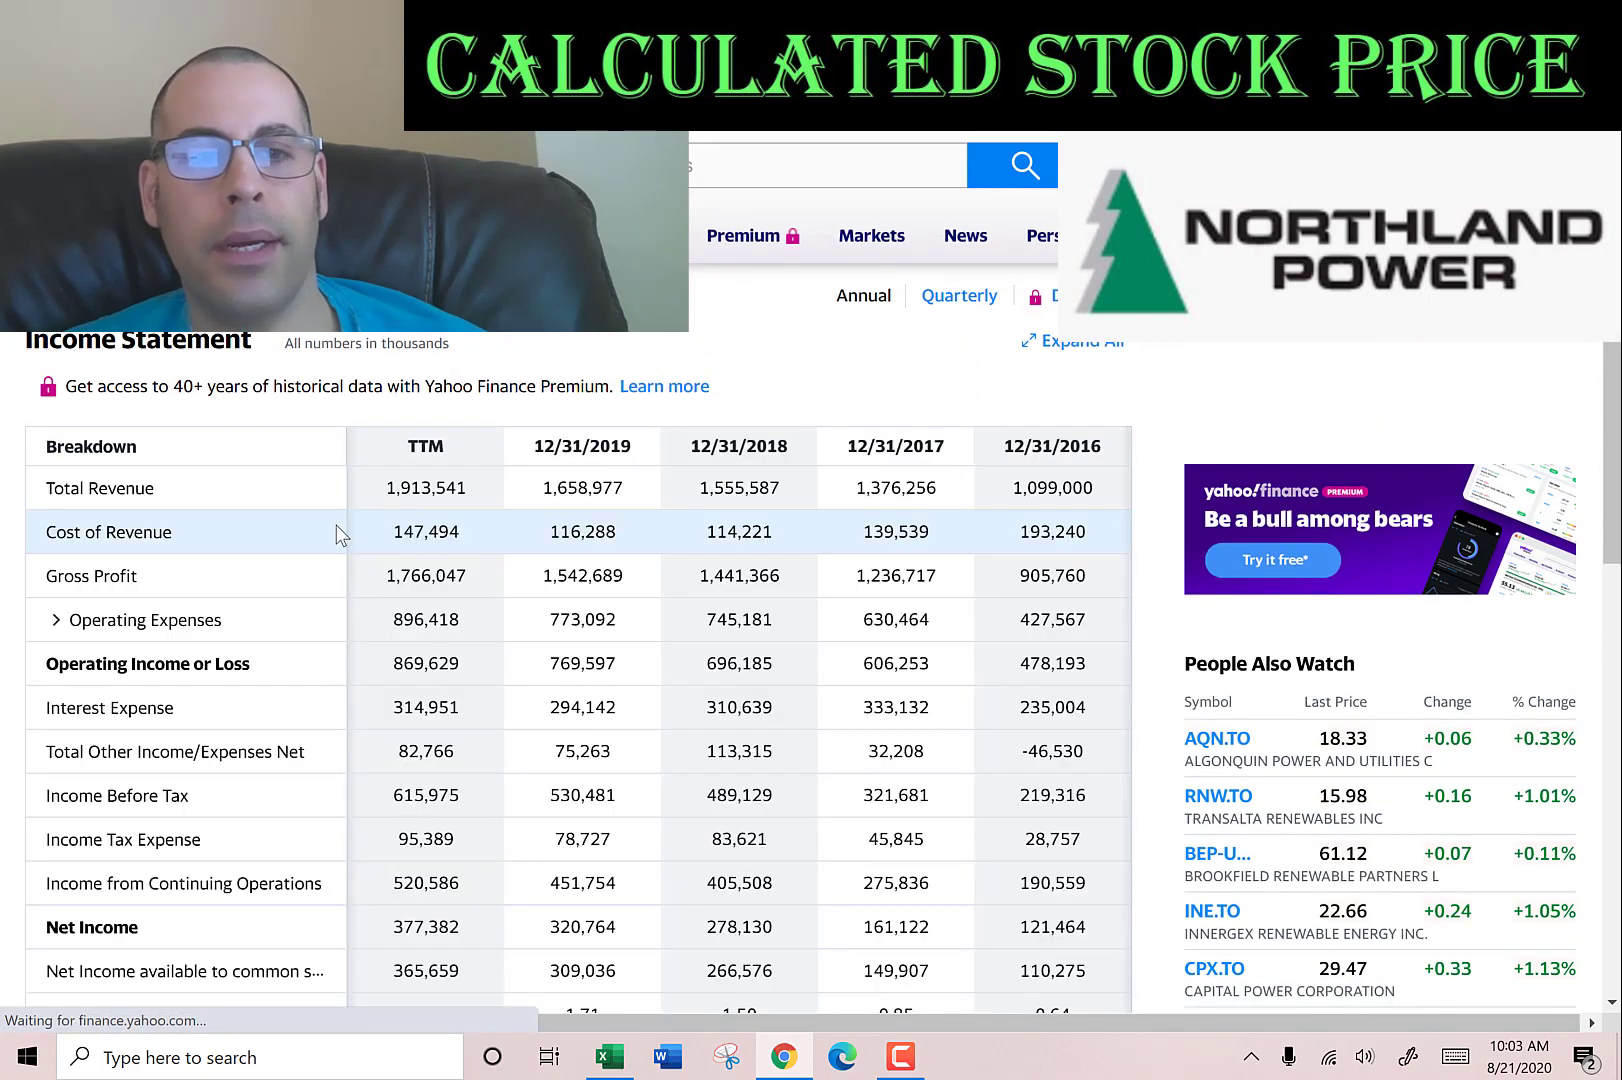
{"action": "double_click", "coordinate": [584, 663]}
{"action": "key", "text": "ctrl+c"}
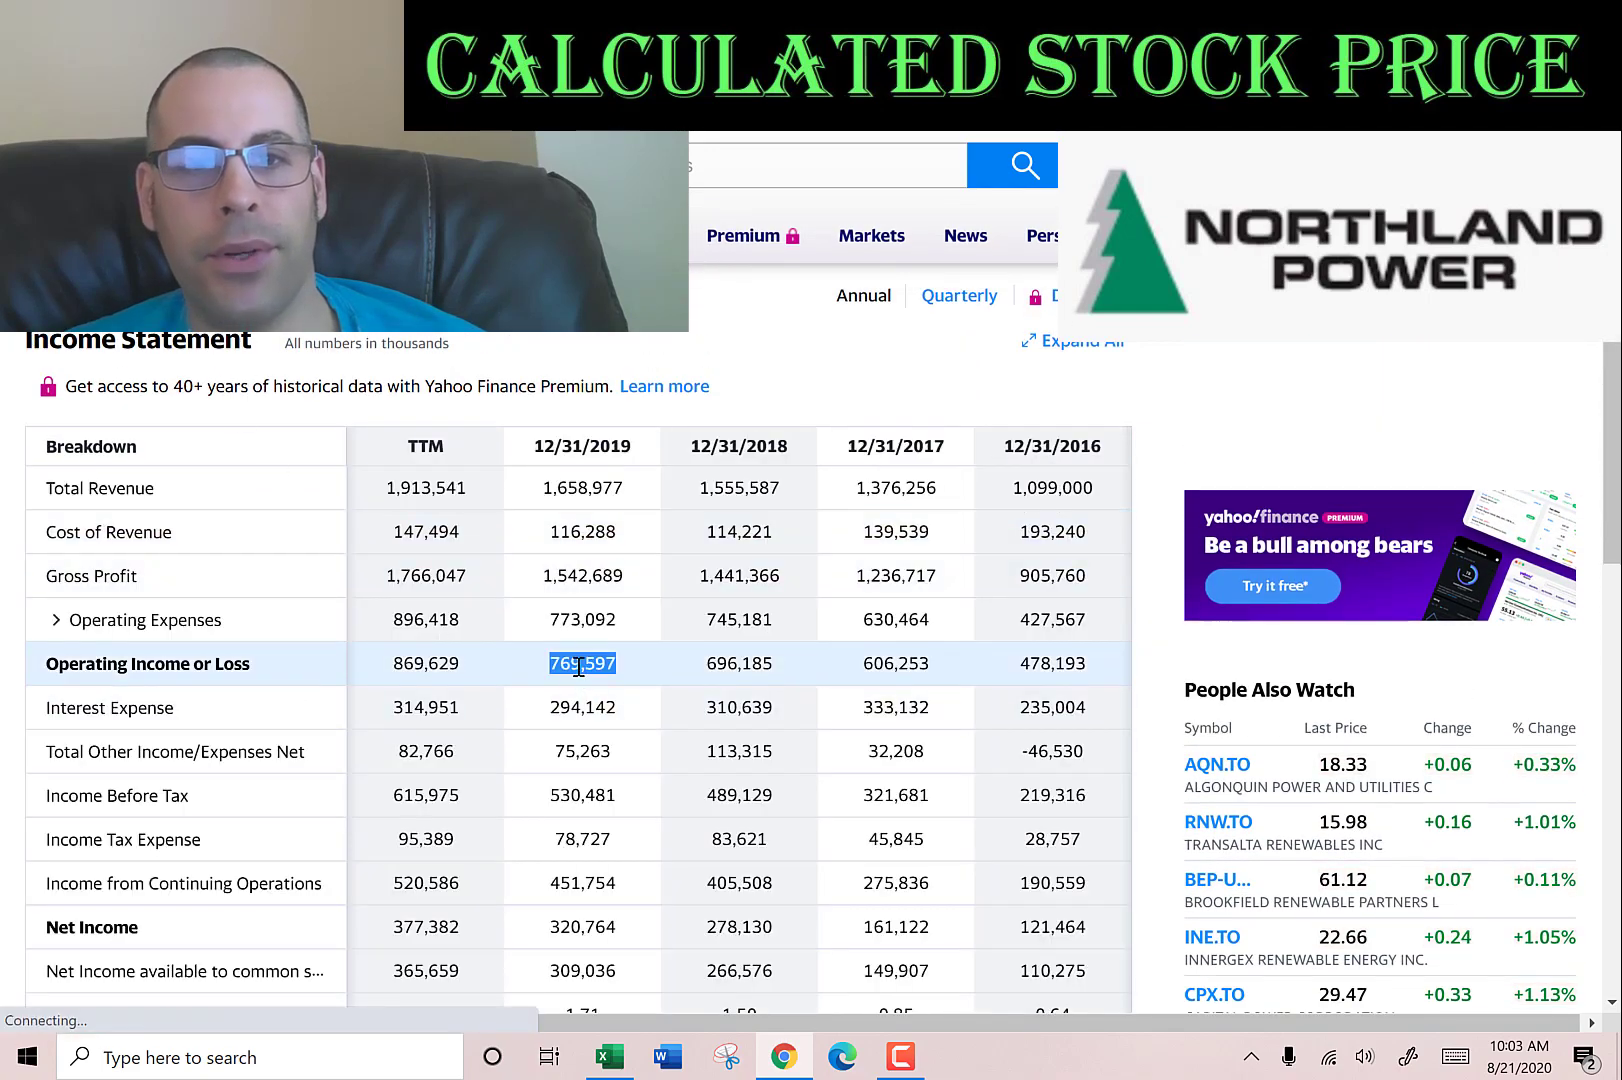
{"action": "key", "text": "alt+Tab"}
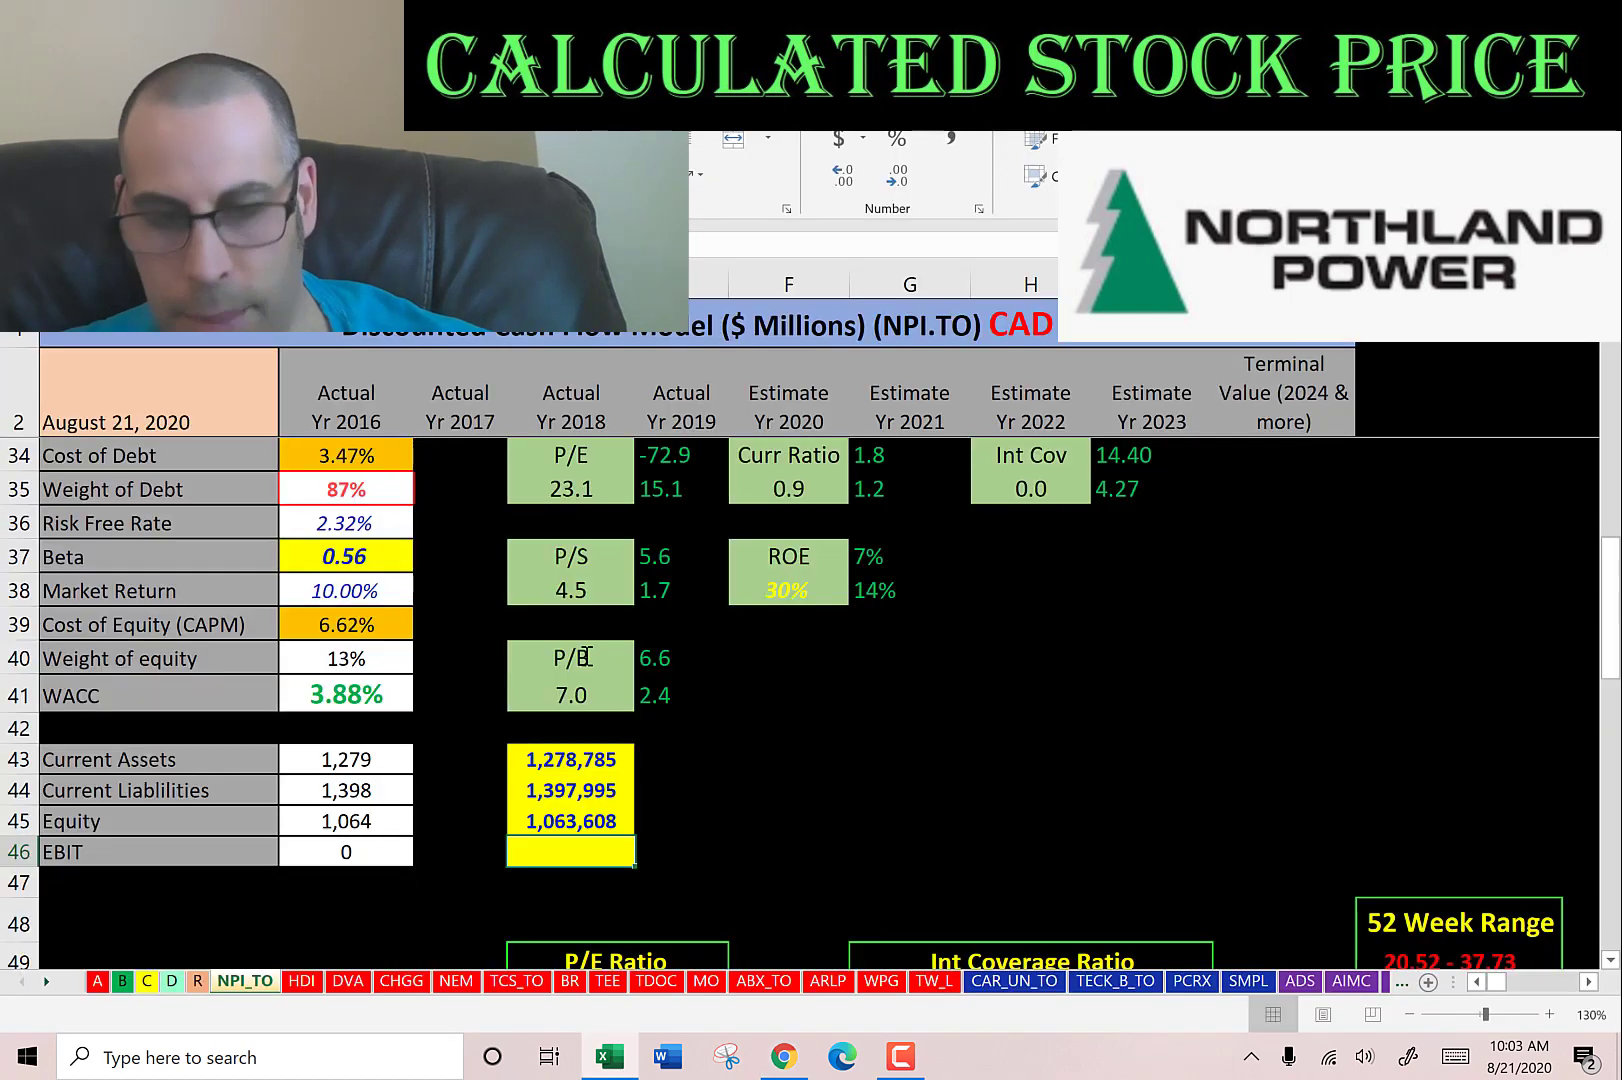
{"action": "key", "text": "ctrl+v"}
{"action": "key", "text": "Return"}
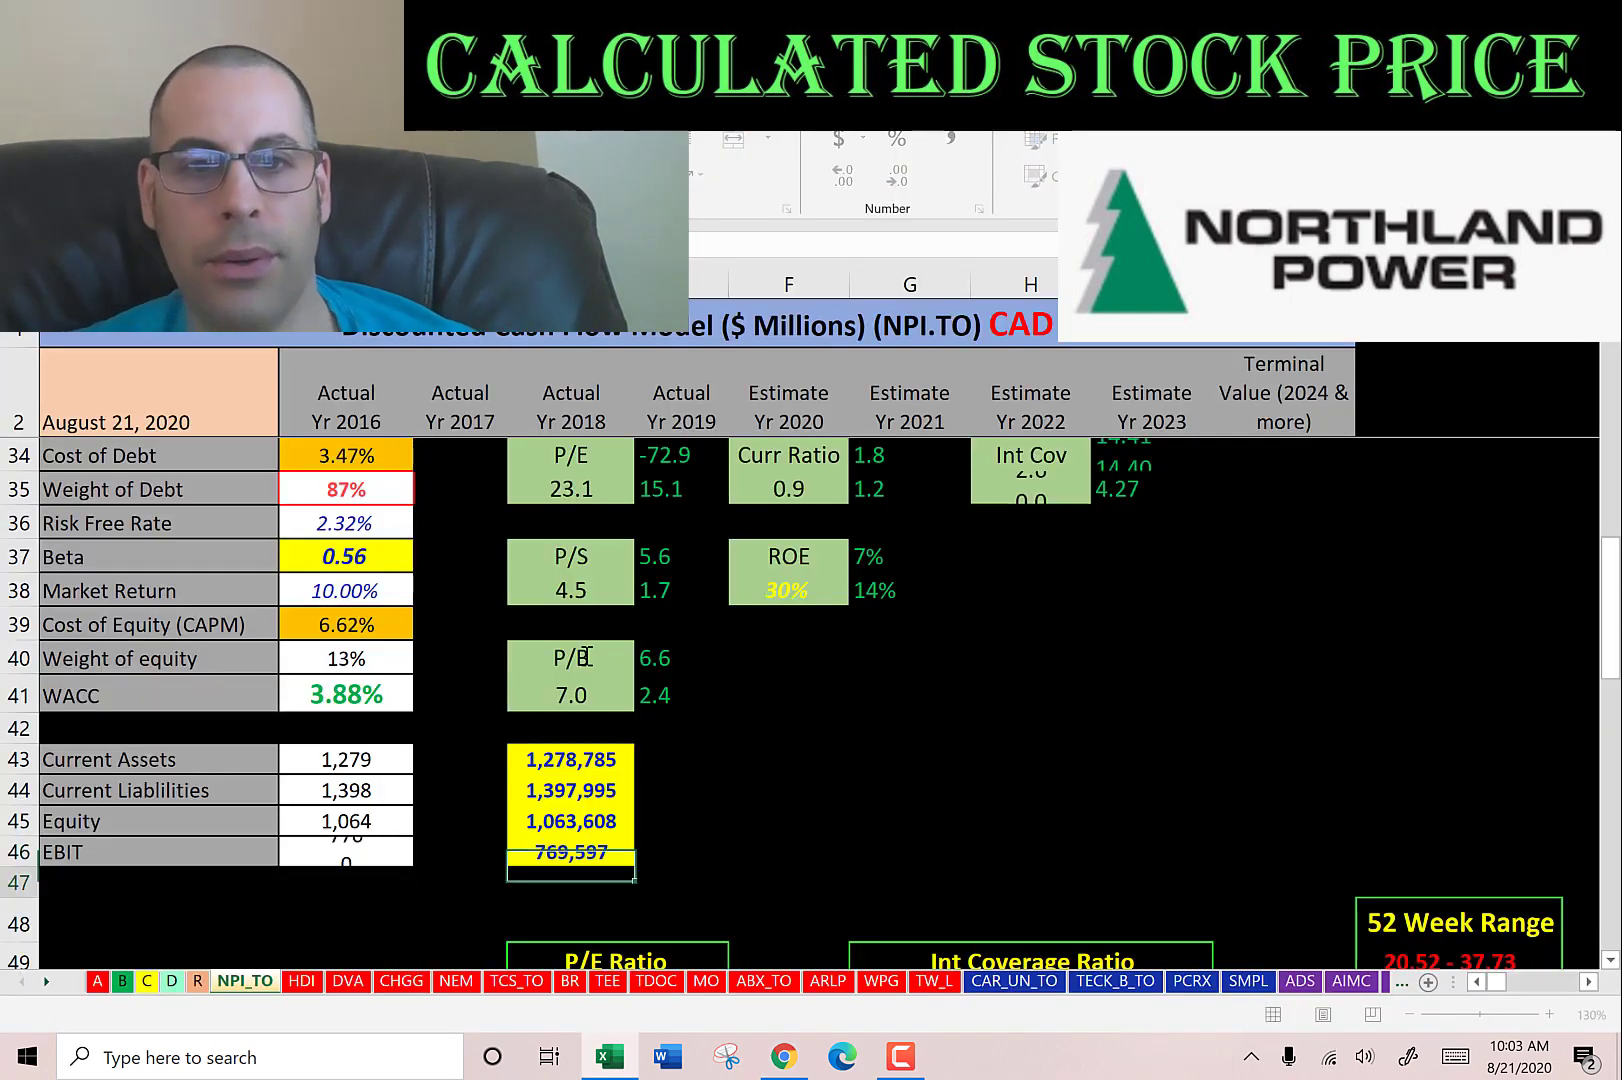
{"action": "left_click", "coordinate": [367, 455]}
{"action": "key", "text": "Up"}
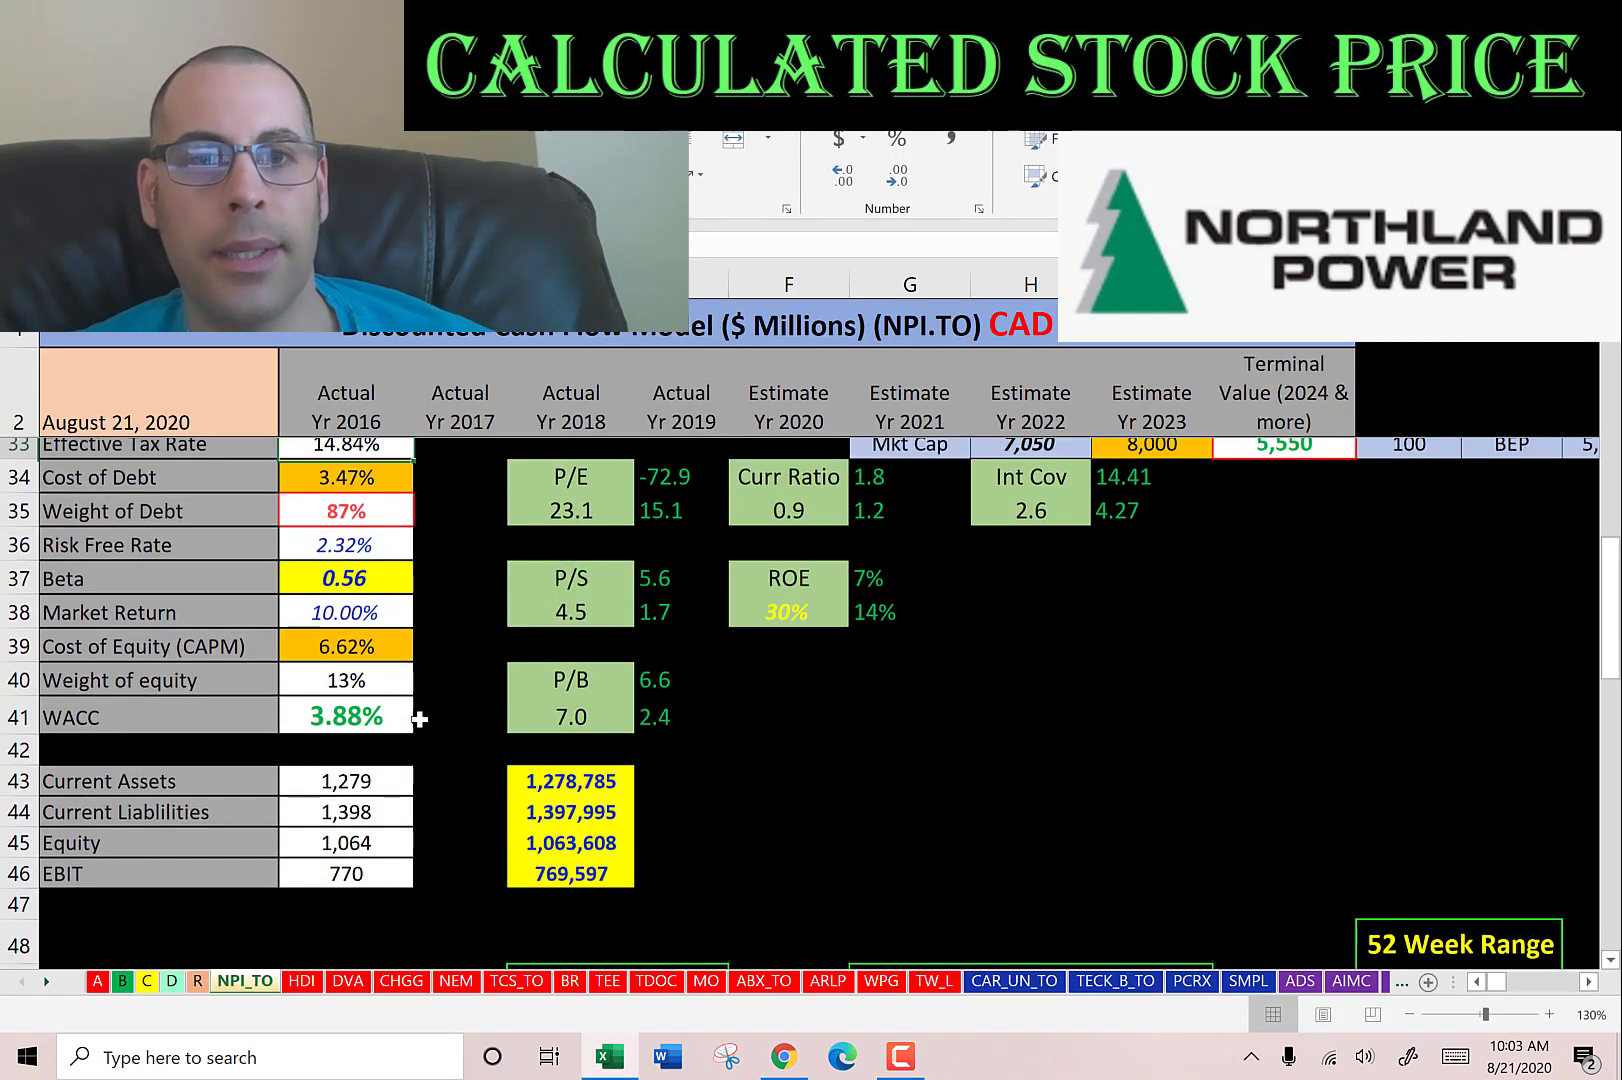
{"action": "key", "text": "Down"}
{"action": "key", "text": "Down"}
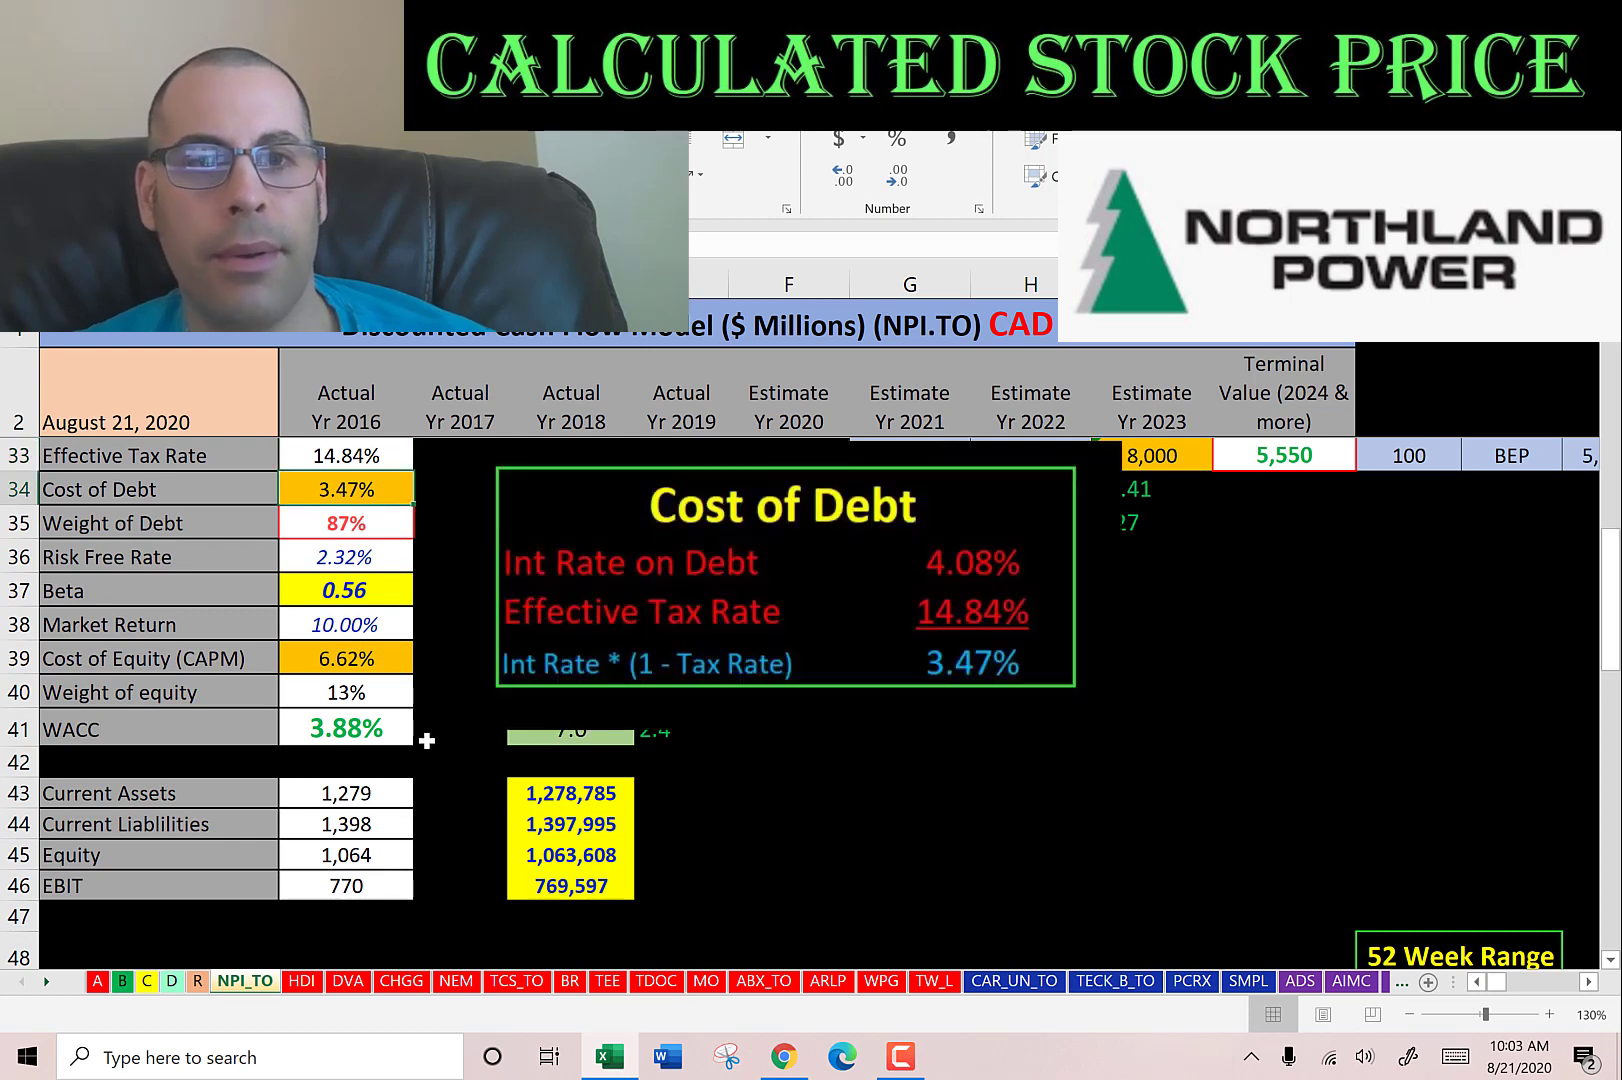
{"action": "key", "text": "Up"}
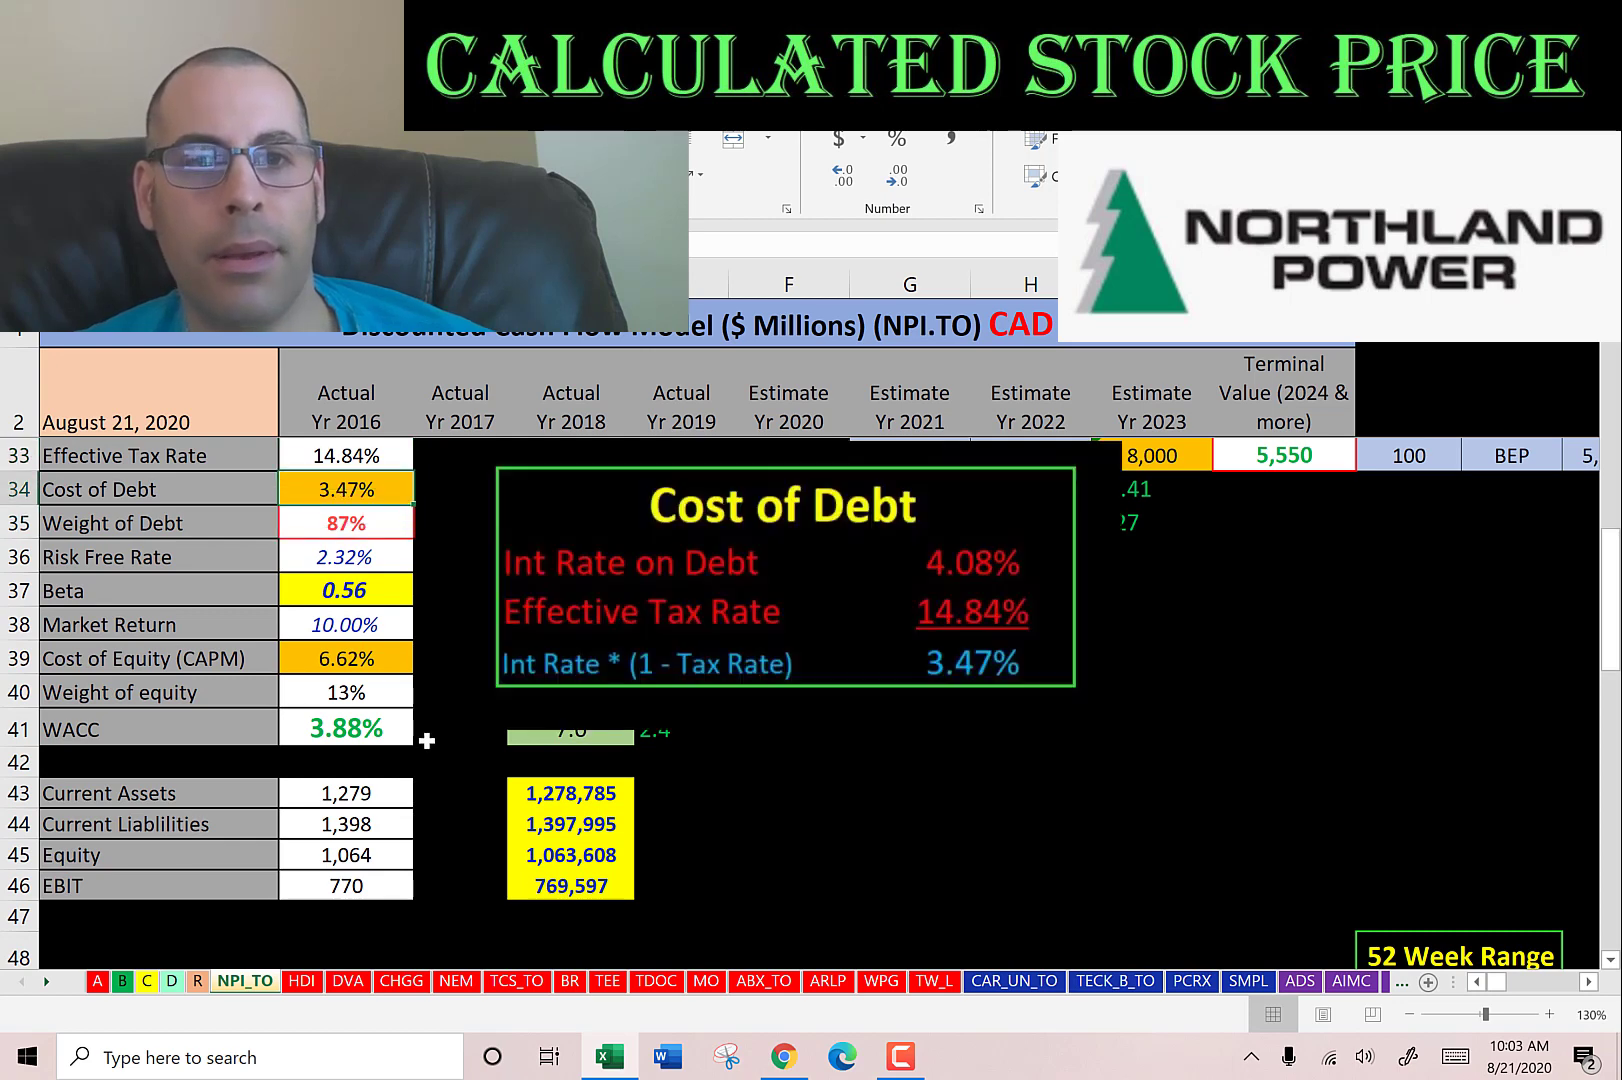
{"action": "left_click", "coordinate": [344, 664]}
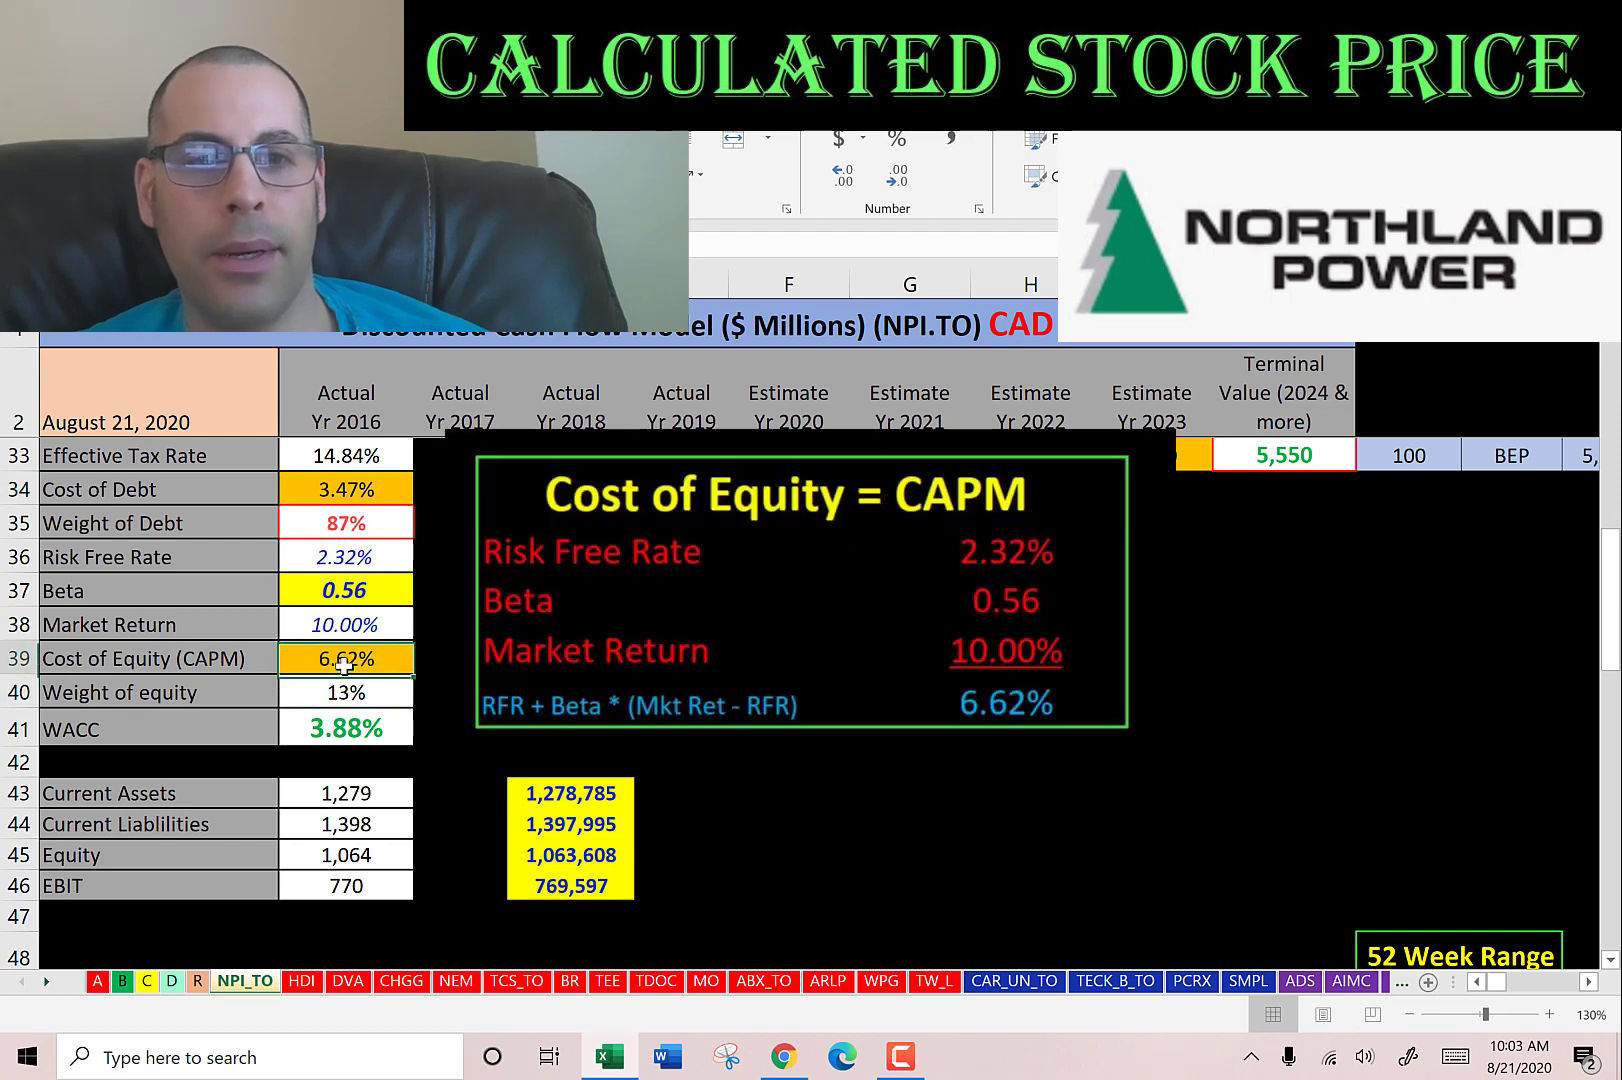
{"action": "left_click", "coordinate": [380, 728]}
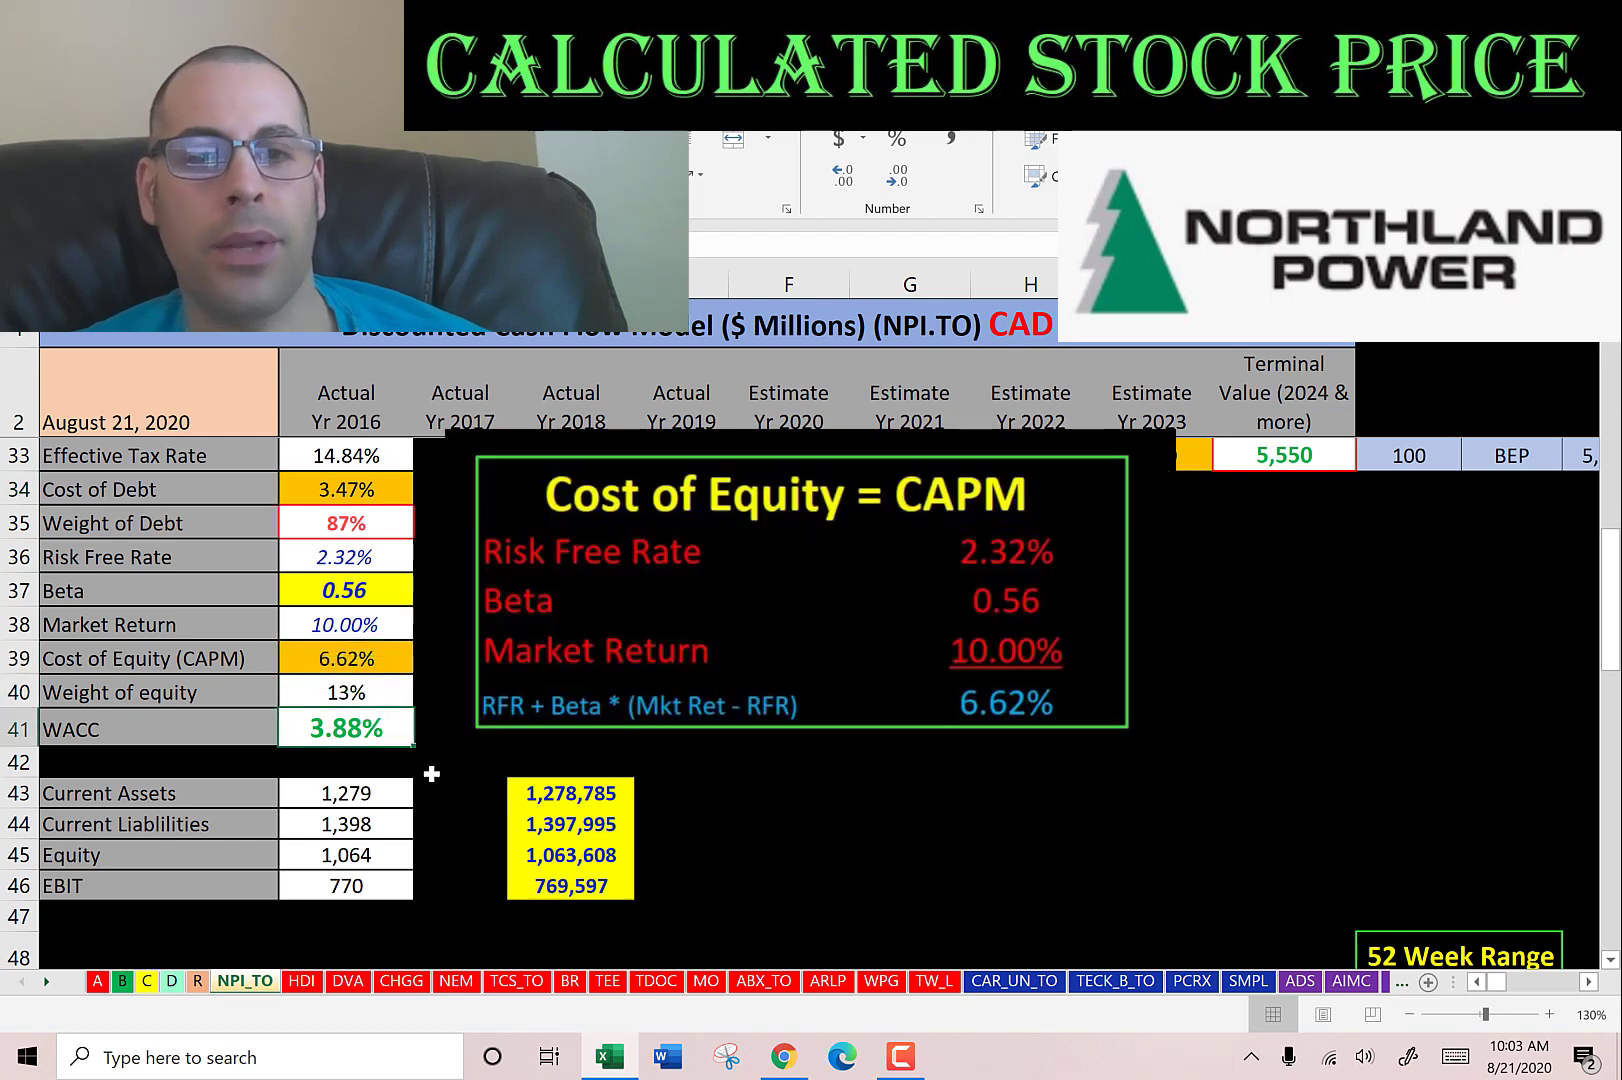
{"action": "left_click", "coordinate": [326, 484]}
{"action": "left_click", "coordinate": [332, 656]}
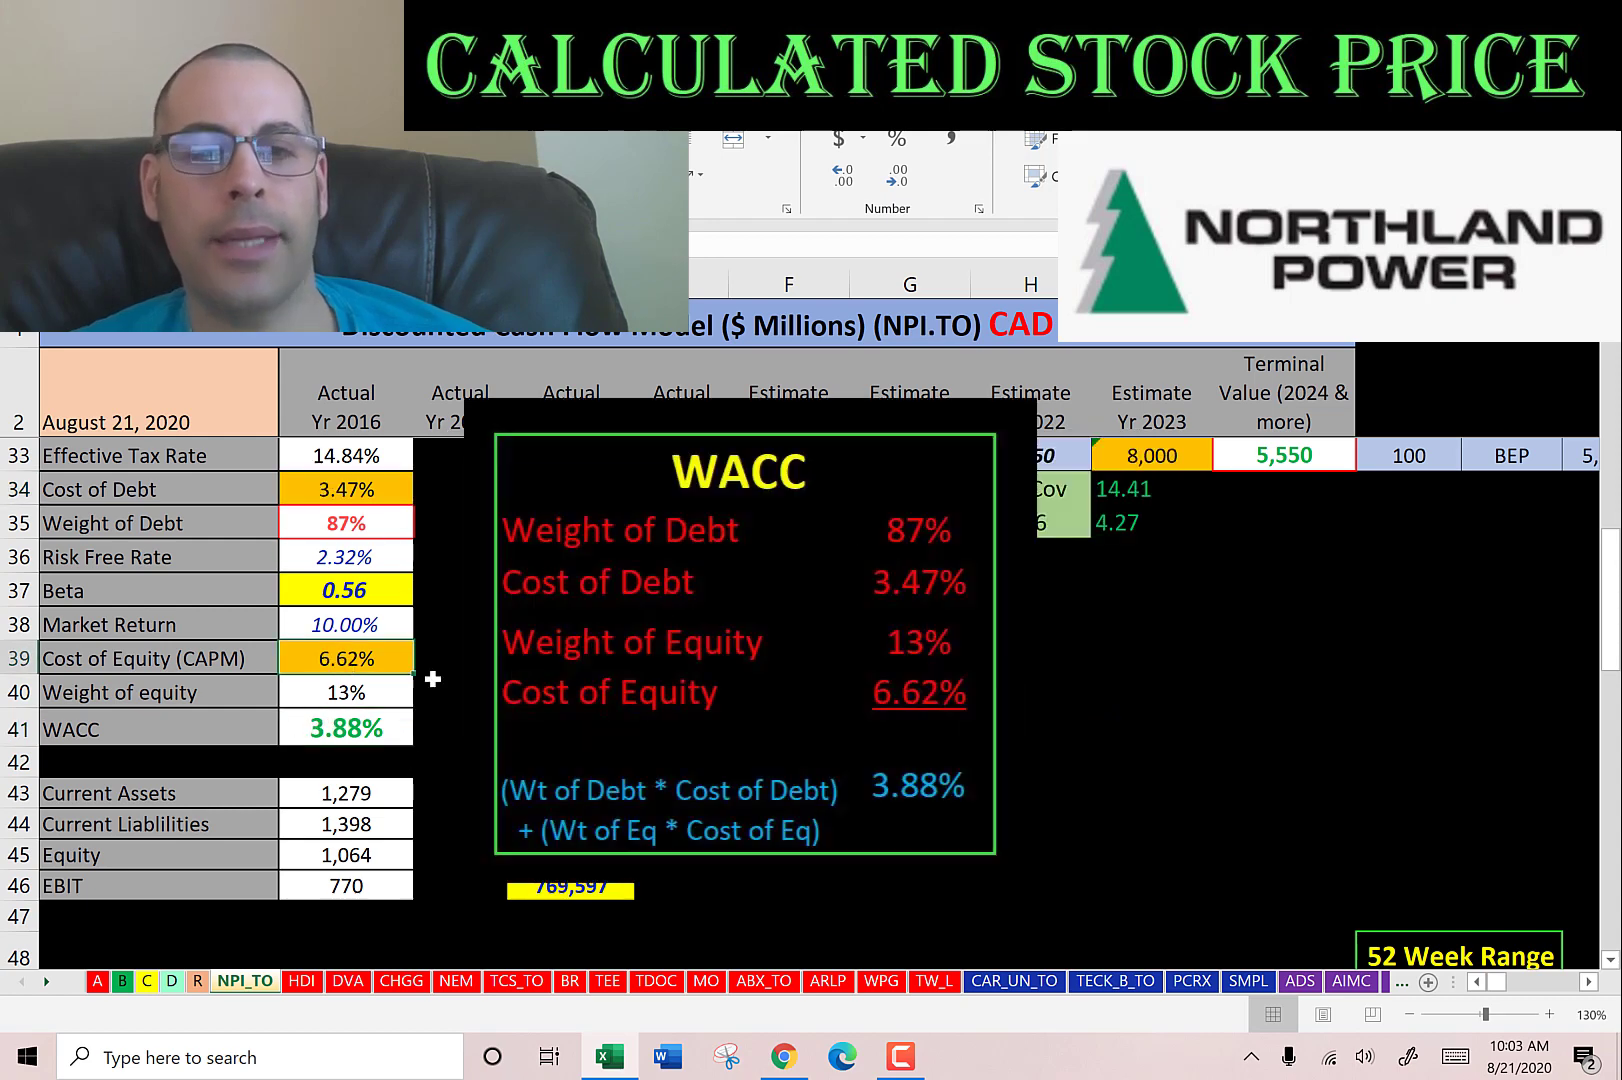
{"action": "scroll", "coordinate": [256, 799], "scroll_direction": "up", "scroll_amount": 10}
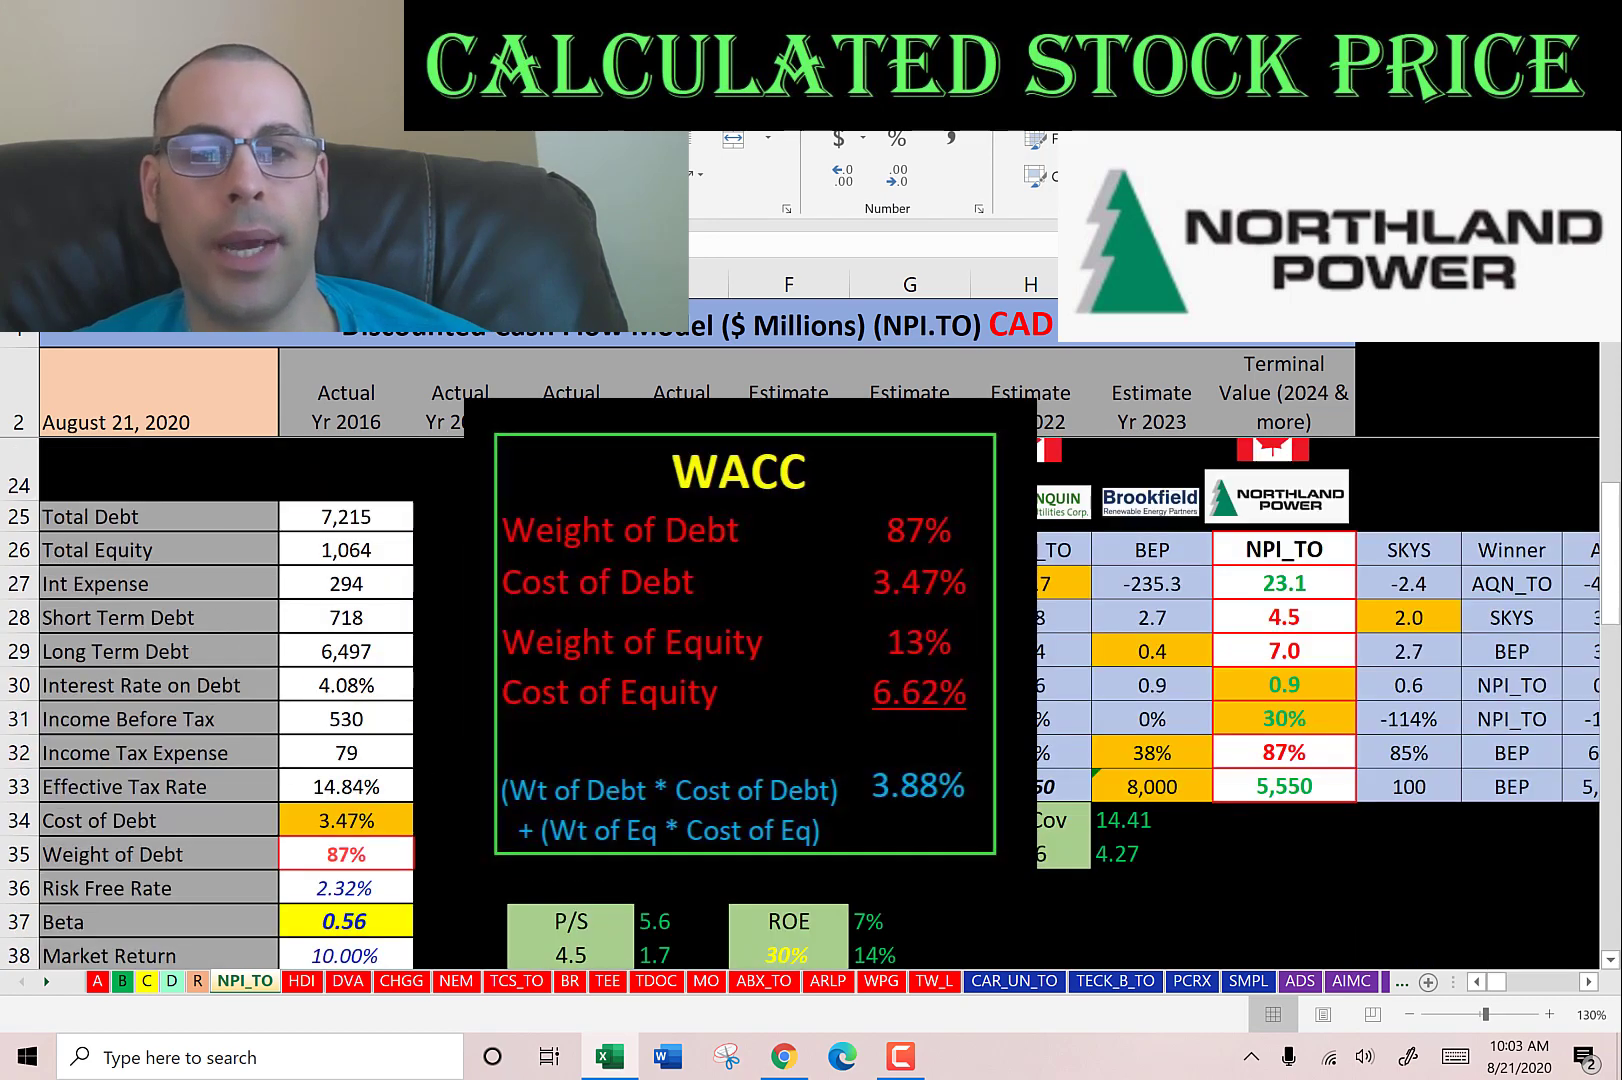
{"action": "left_click", "coordinate": [770, 451]}
{"action": "key", "text": "Right"}
{"action": "key", "text": "Right"}
{"action": "key", "text": "Right"}
{"action": "key", "text": "Right"}
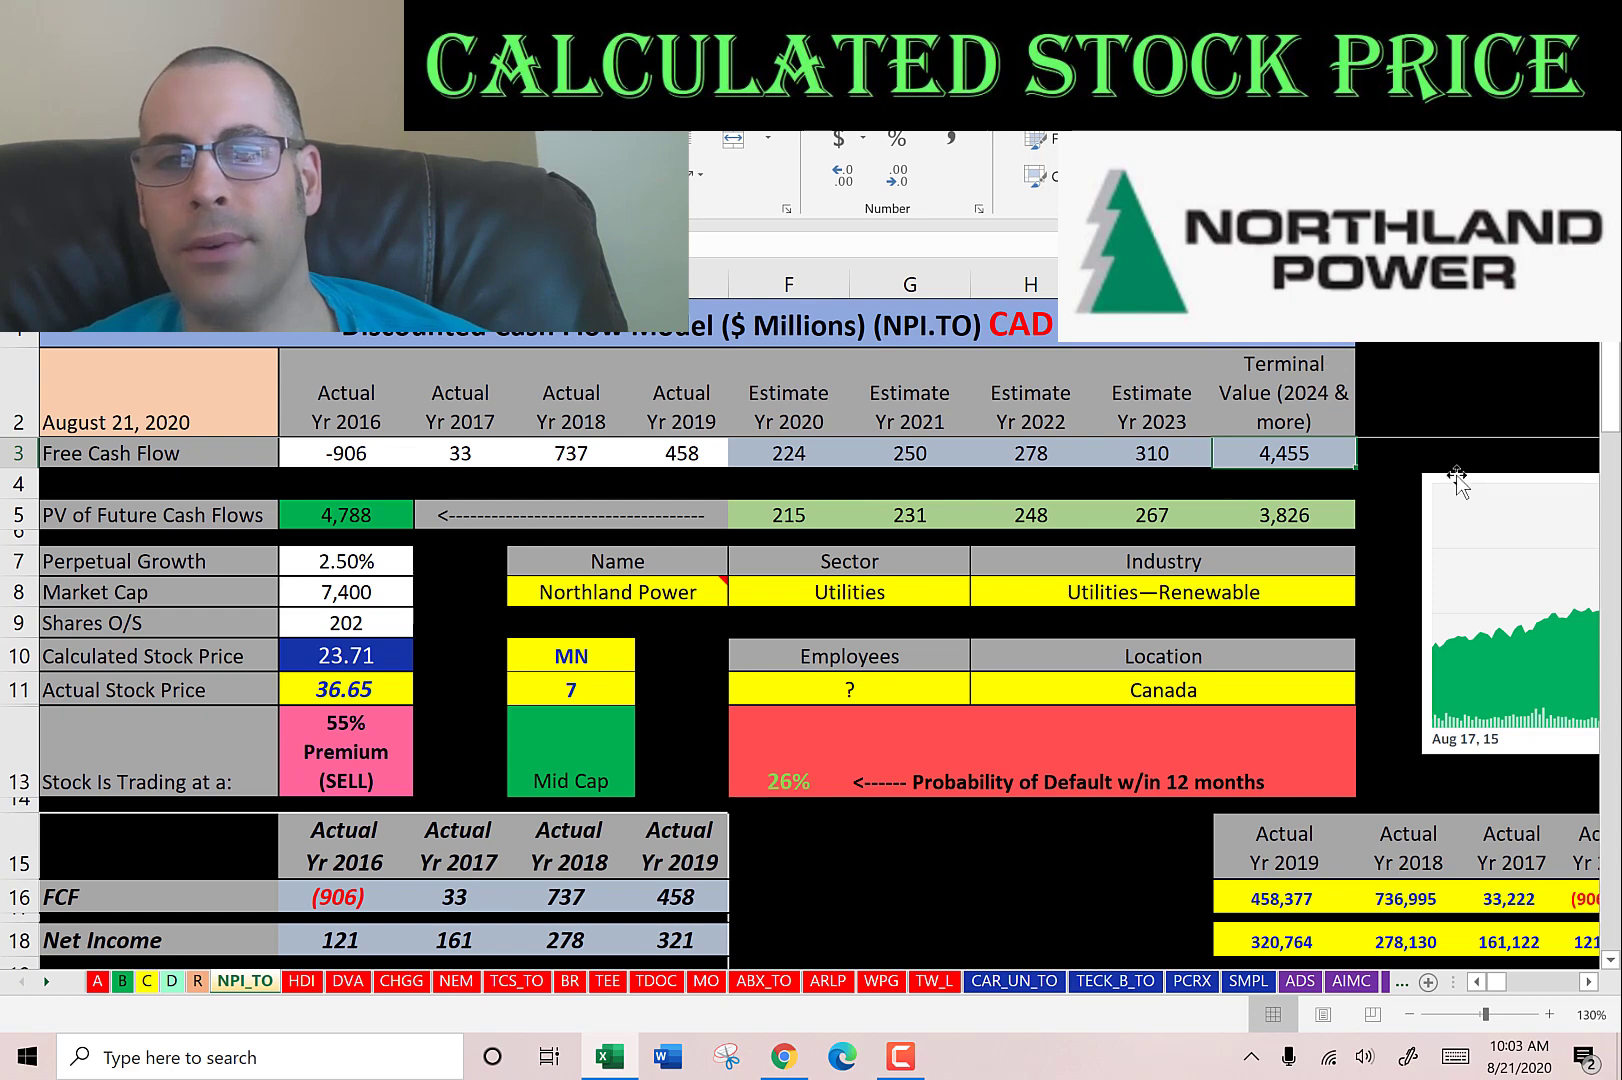
{"action": "left_click_drag", "start_coordinate": [1295, 445], "coordinate": [785, 452]}
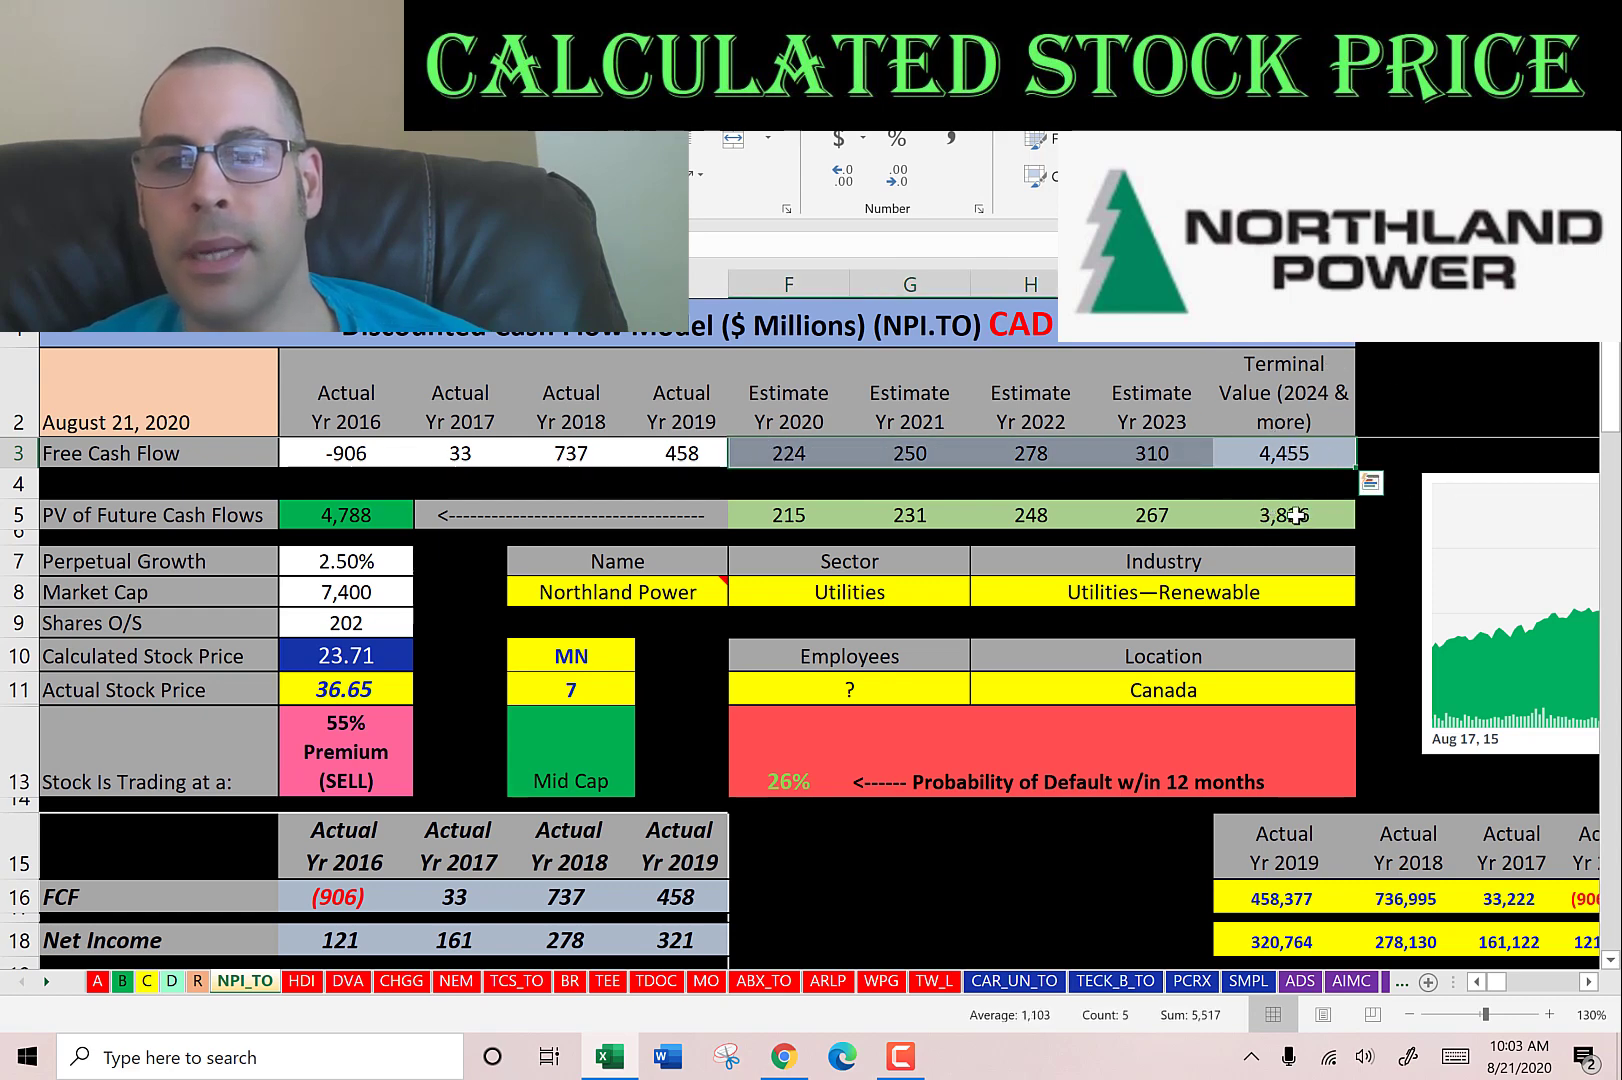
{"action": "left_click_drag", "start_coordinate": [1296, 514], "coordinate": [795, 520]}
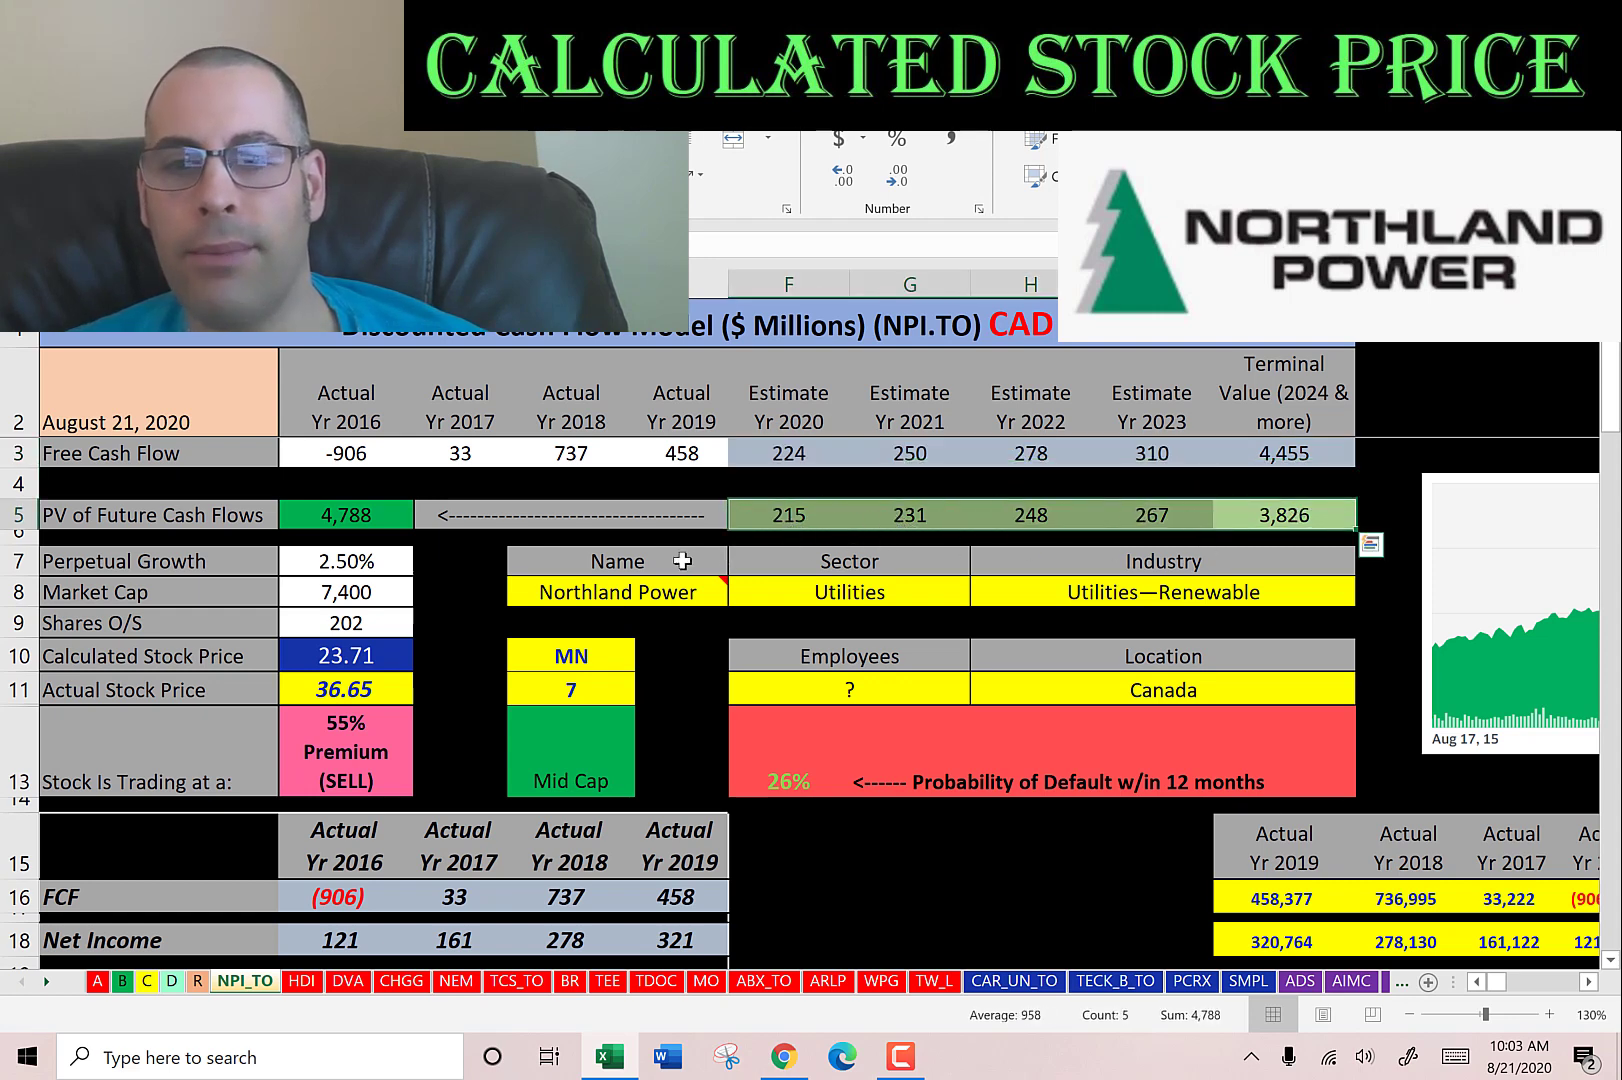
{"action": "left_click", "coordinate": [311, 511]}
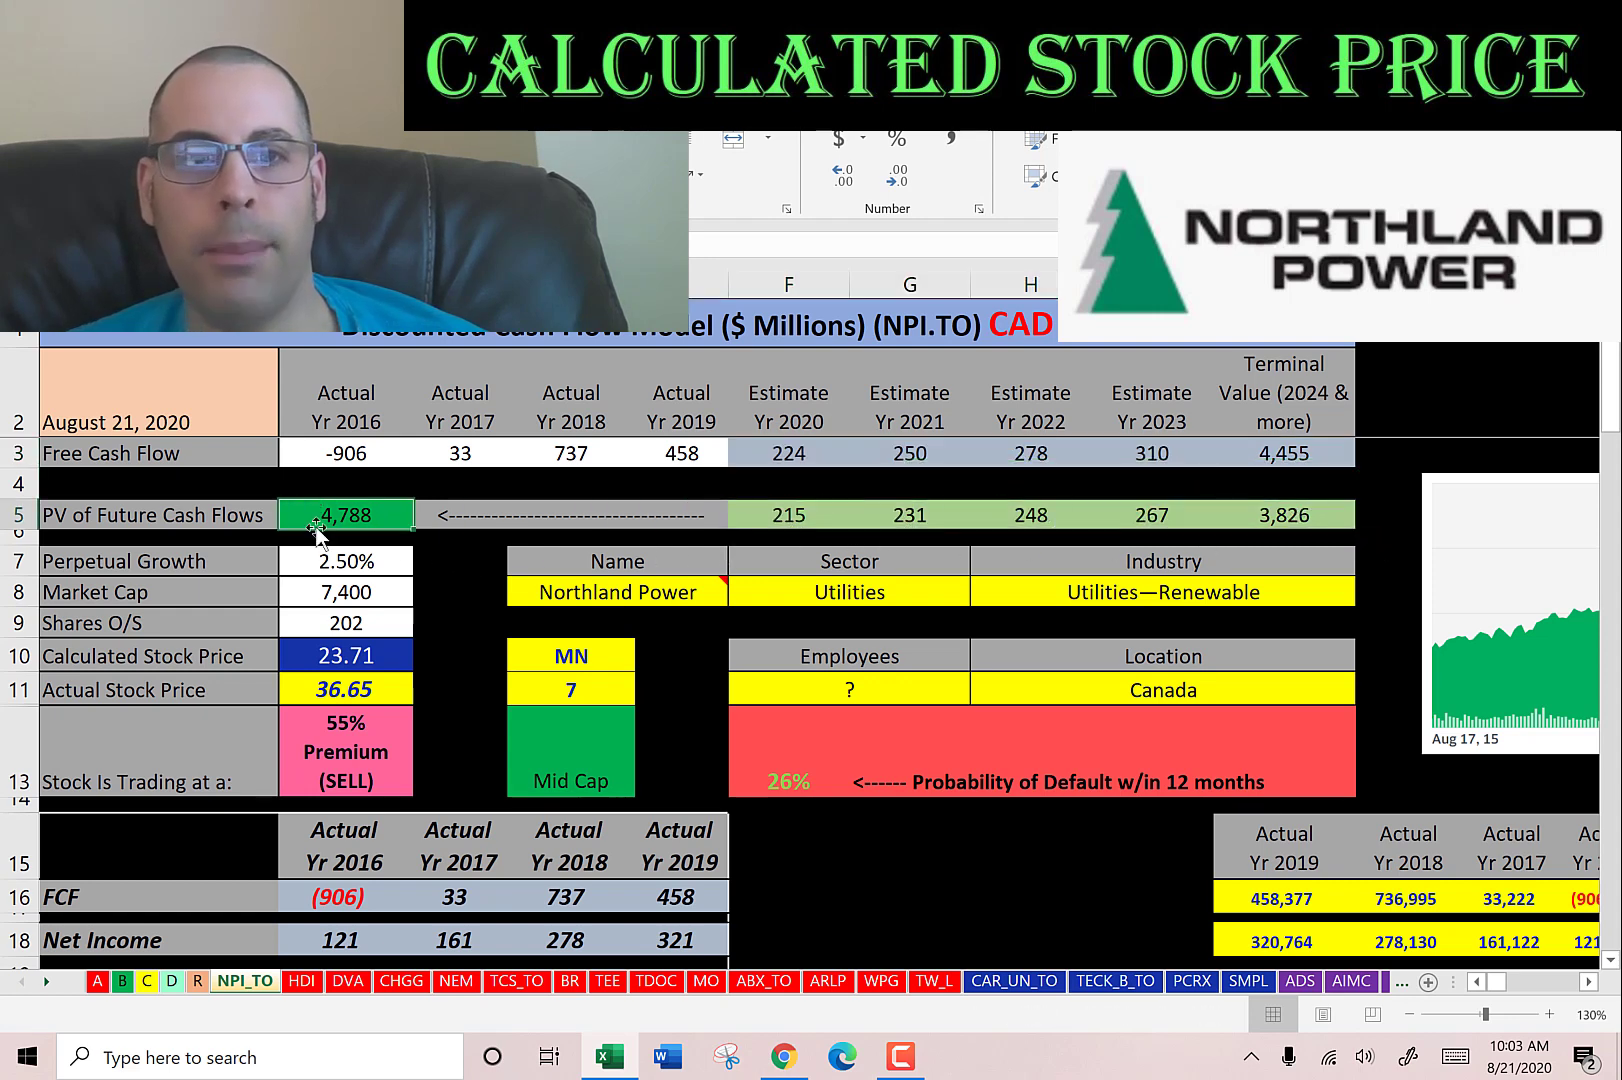
{"action": "key", "text": "Down"}
{"action": "left_click", "coordinate": [310, 625]}
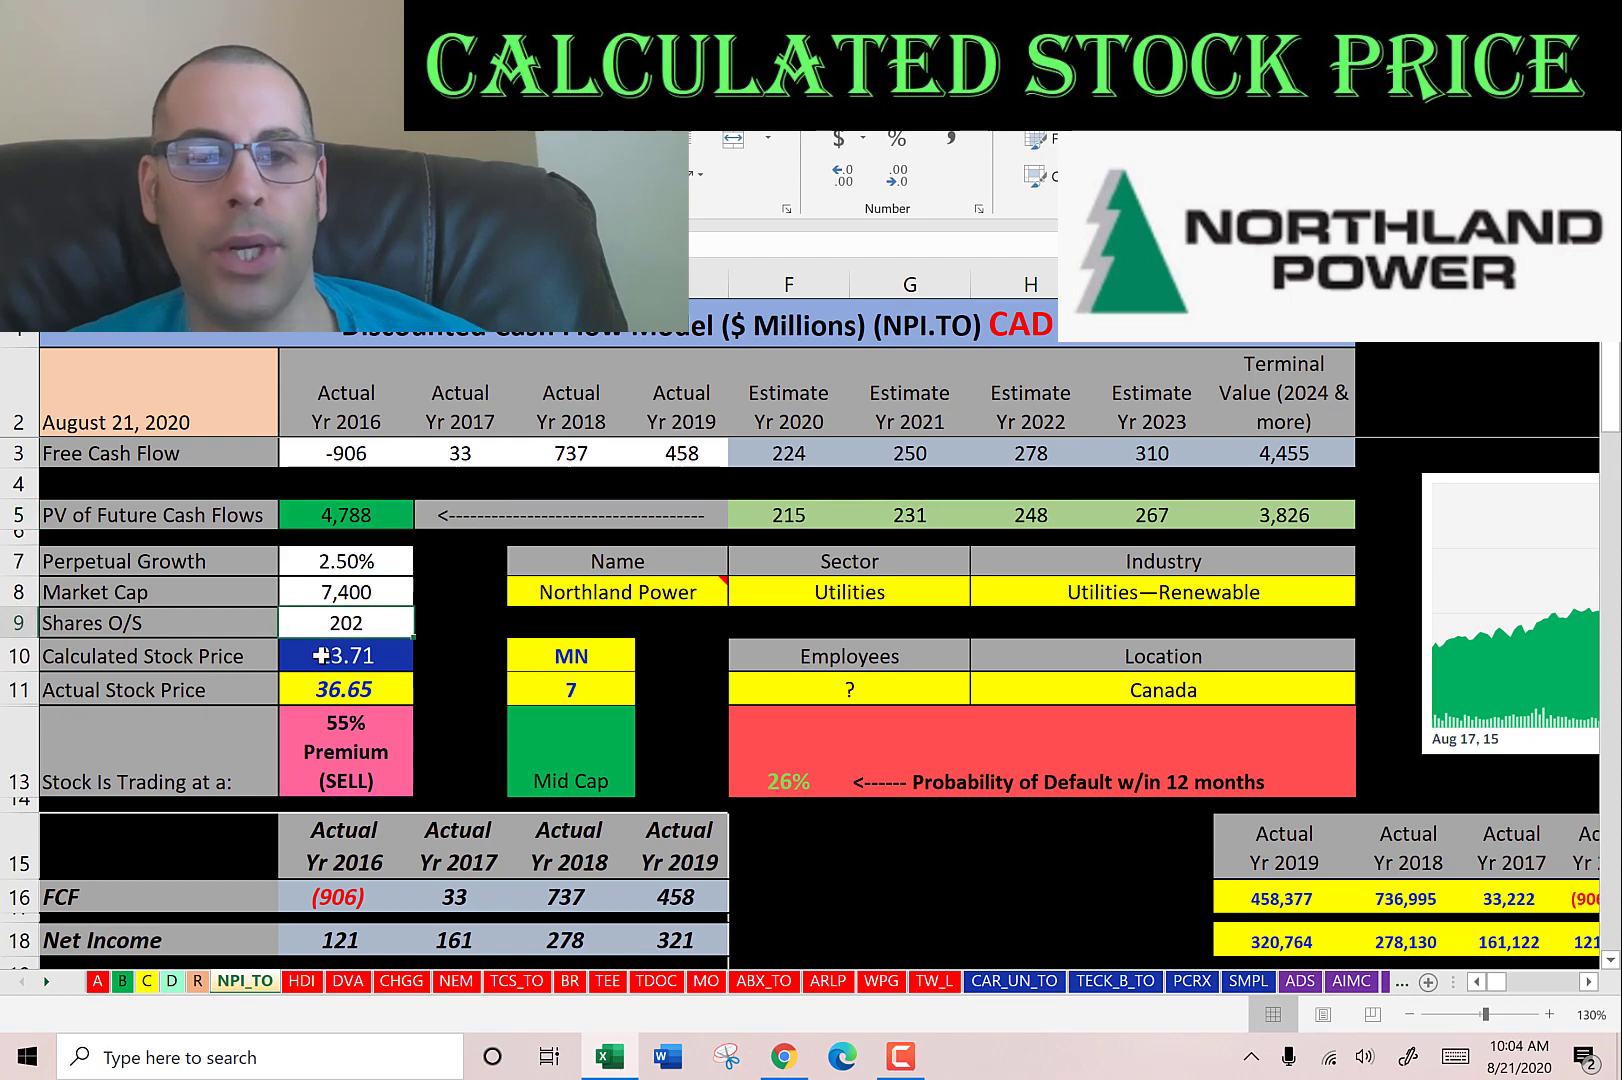
{"action": "left_click", "coordinate": [319, 659]}
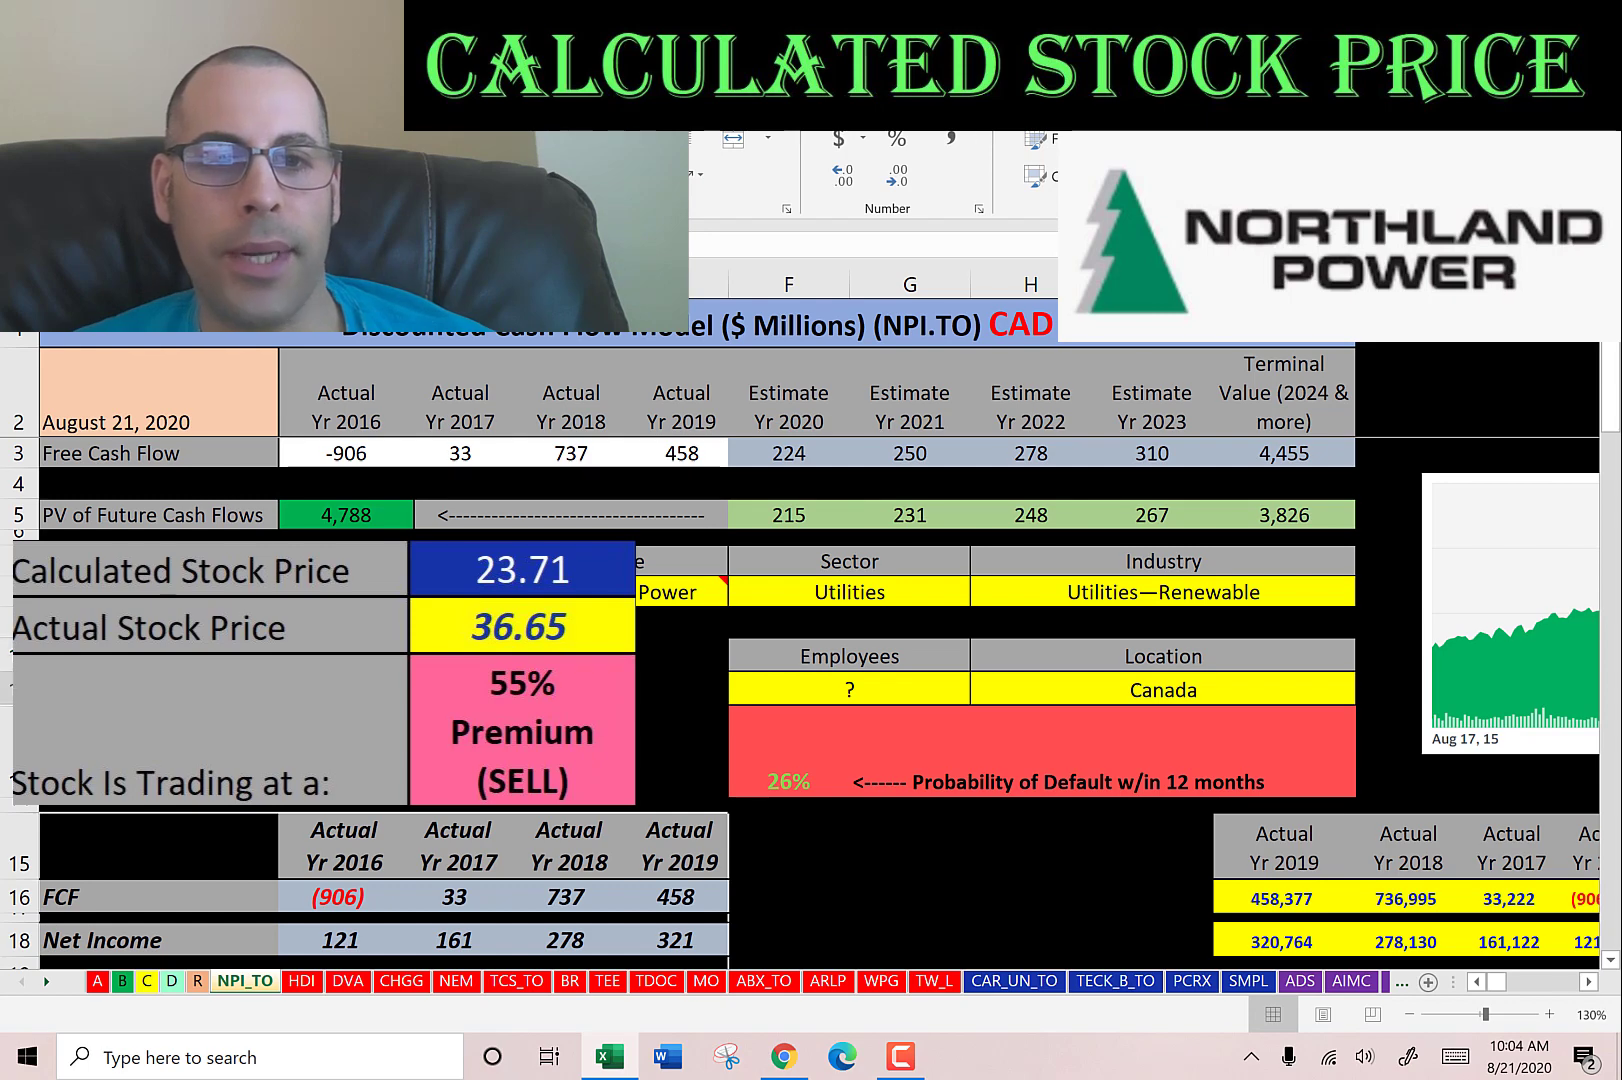
{"action": "left_click", "coordinate": [319, 720]}
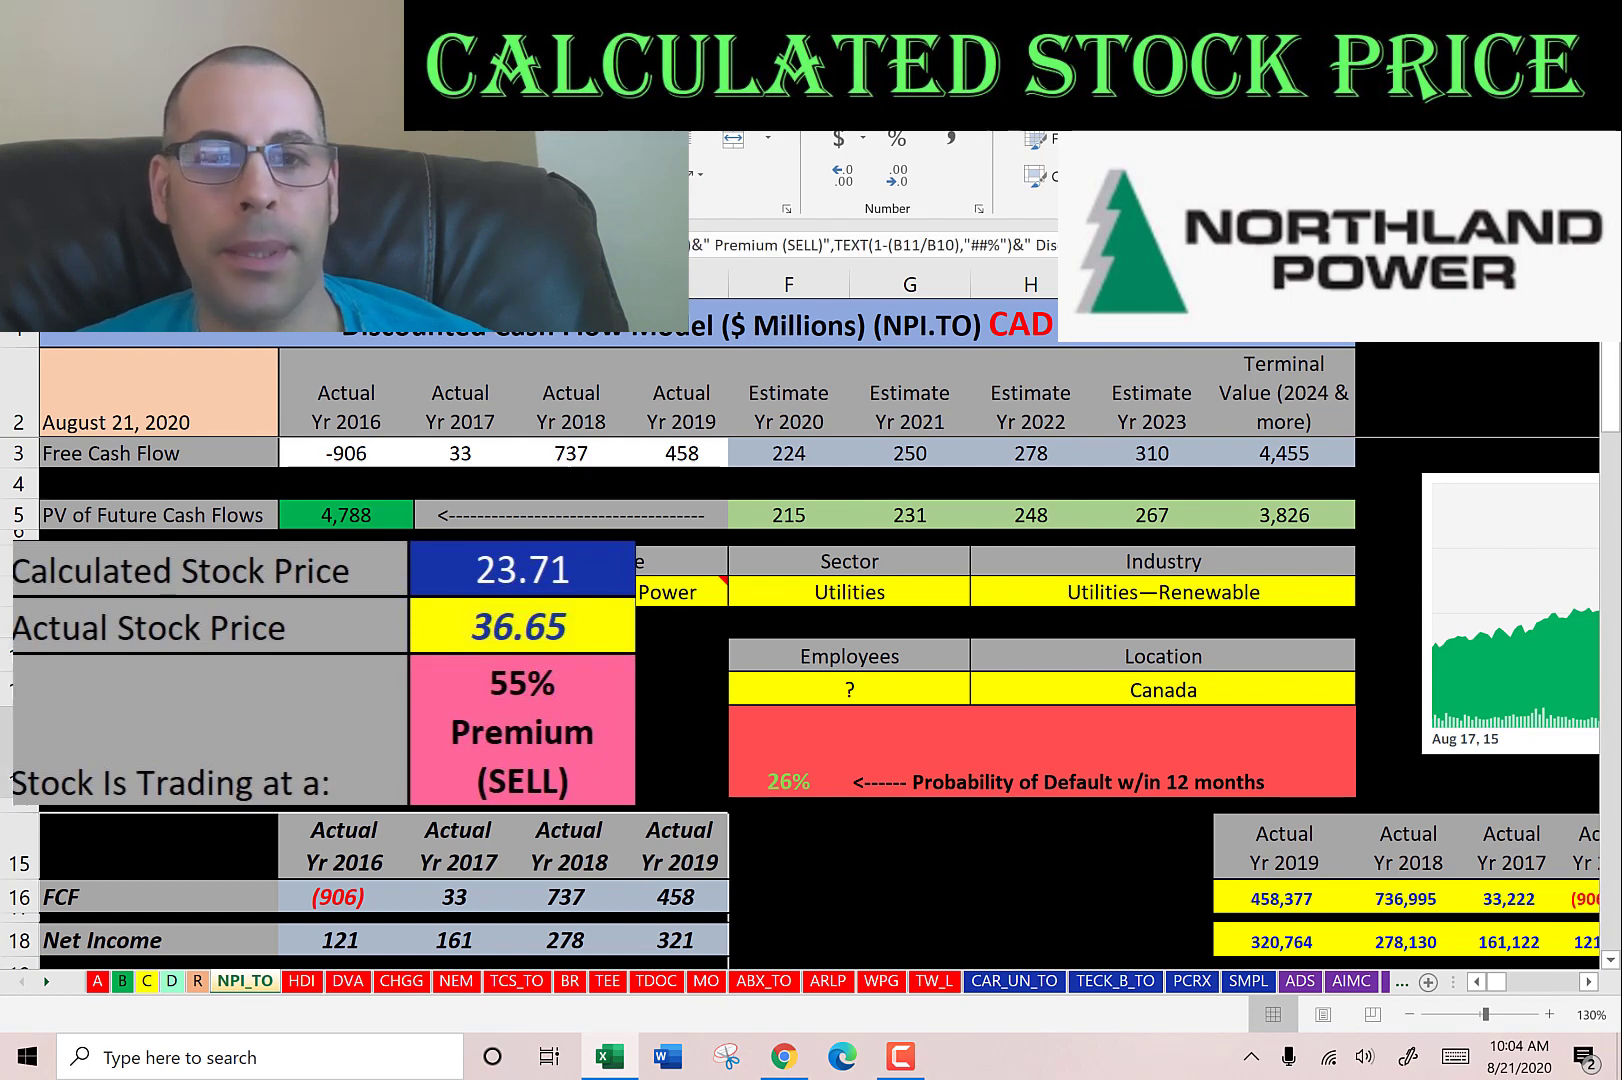
Review the CA$35.26 Simply Wall St fair value estimate, then return to the DCF sheet.
{"action": "key", "text": "alt+Tab"}
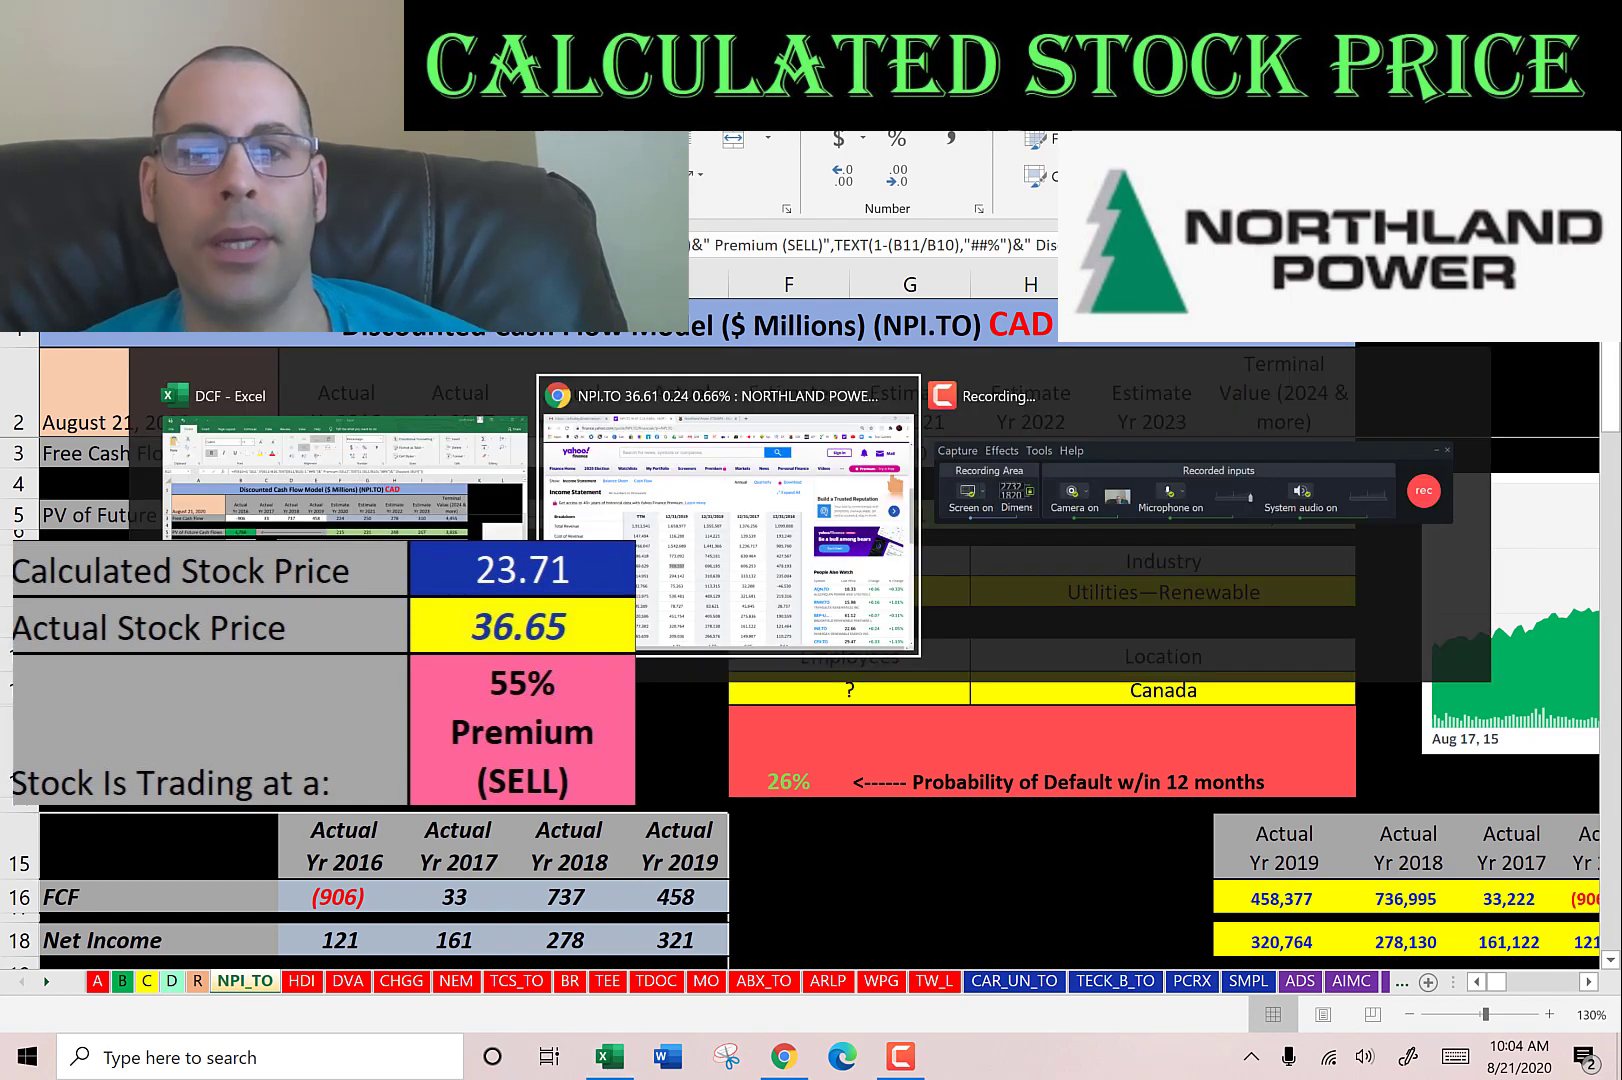
{"action": "key", "text": "ctrl+Tab"}
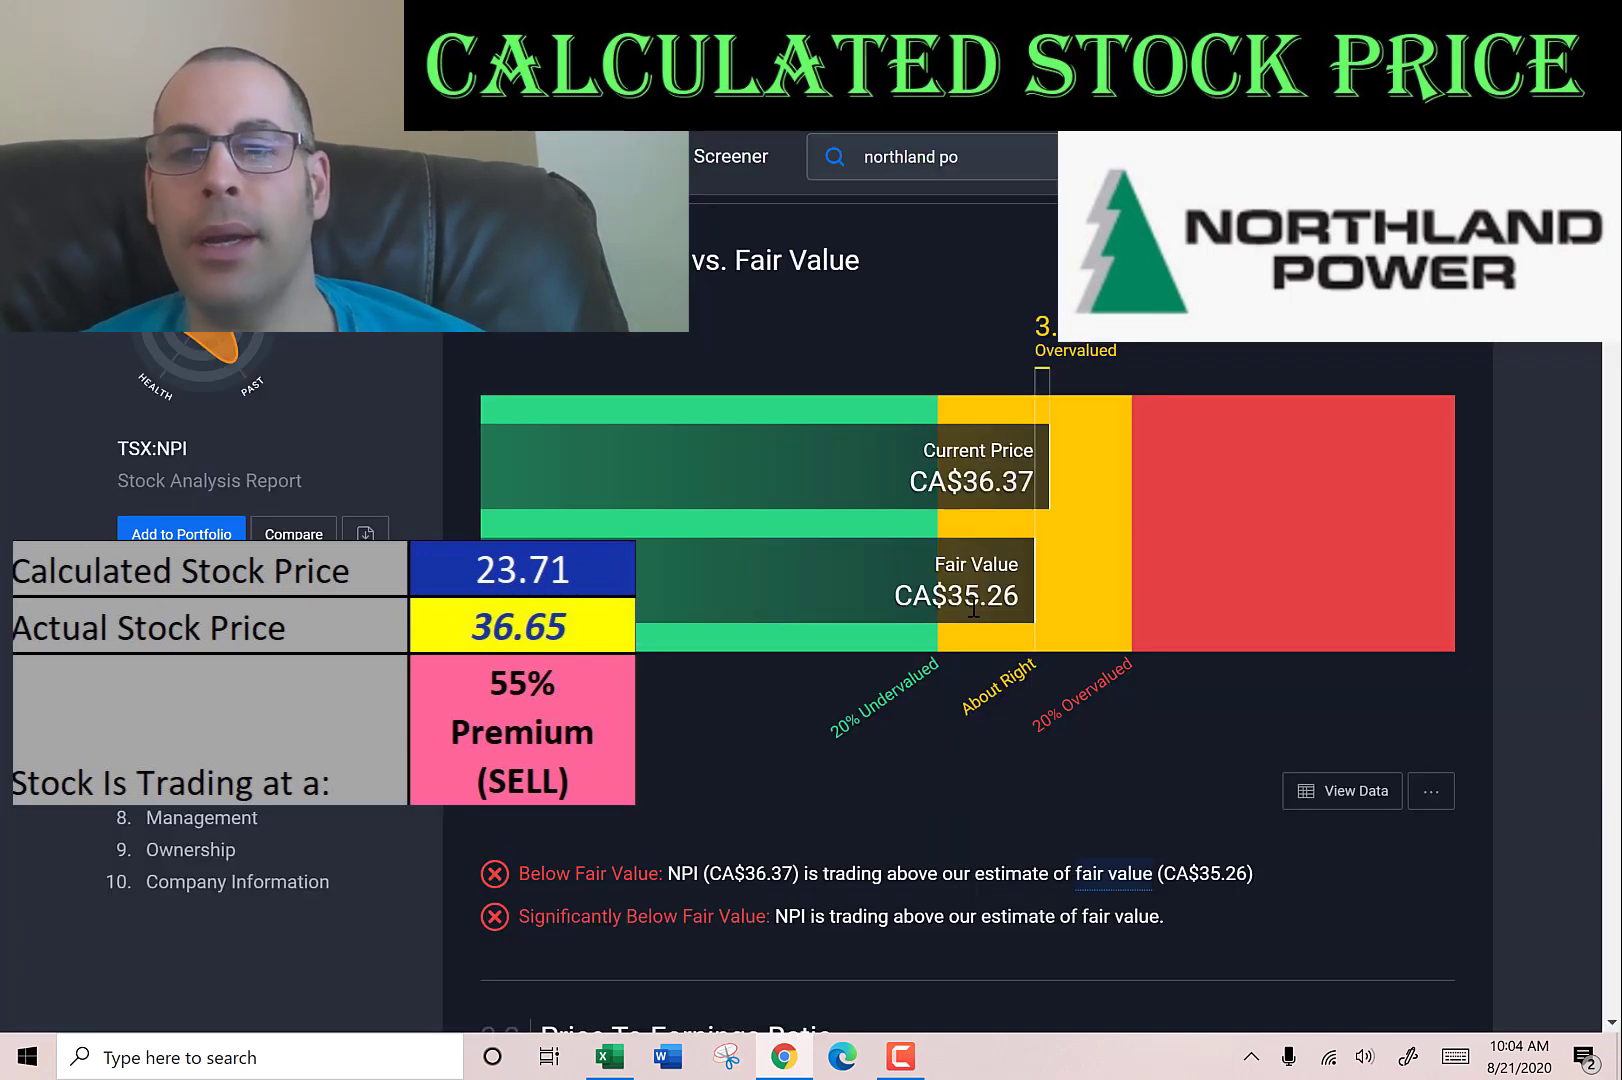
{"action": "key", "text": "alt+Tab"}
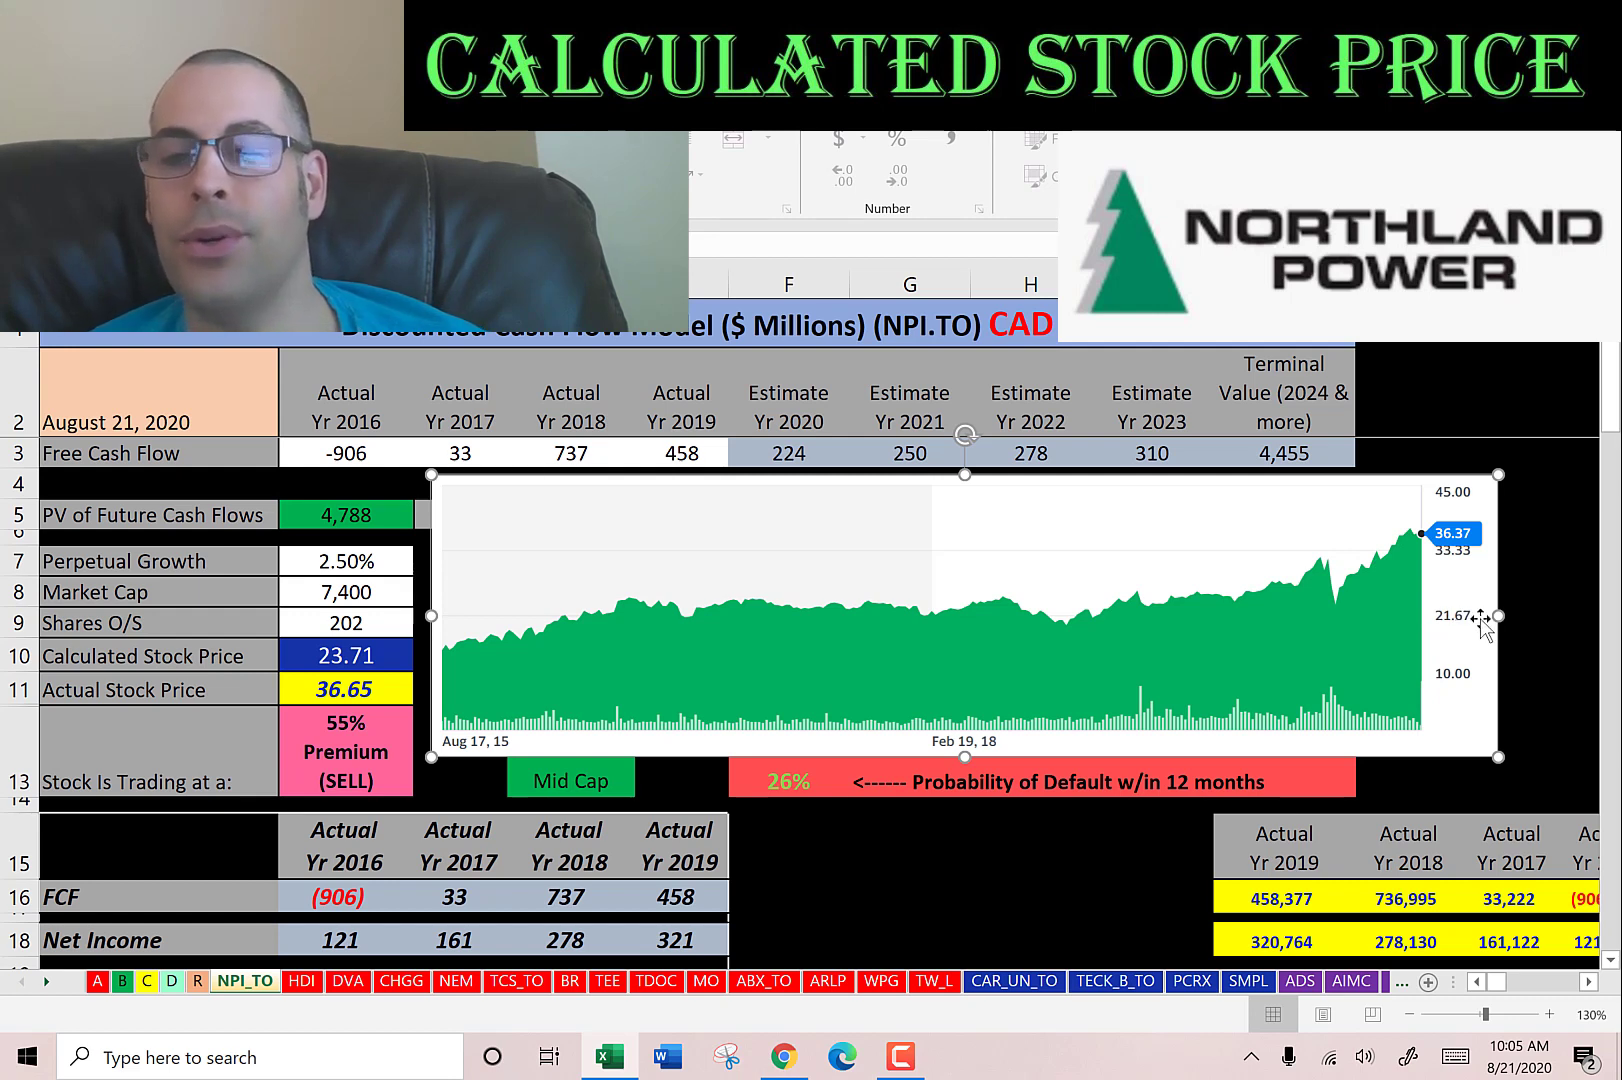
{"action": "scroll", "coordinate": [870, 565], "scroll_direction": "down", "scroll_amount": 9}
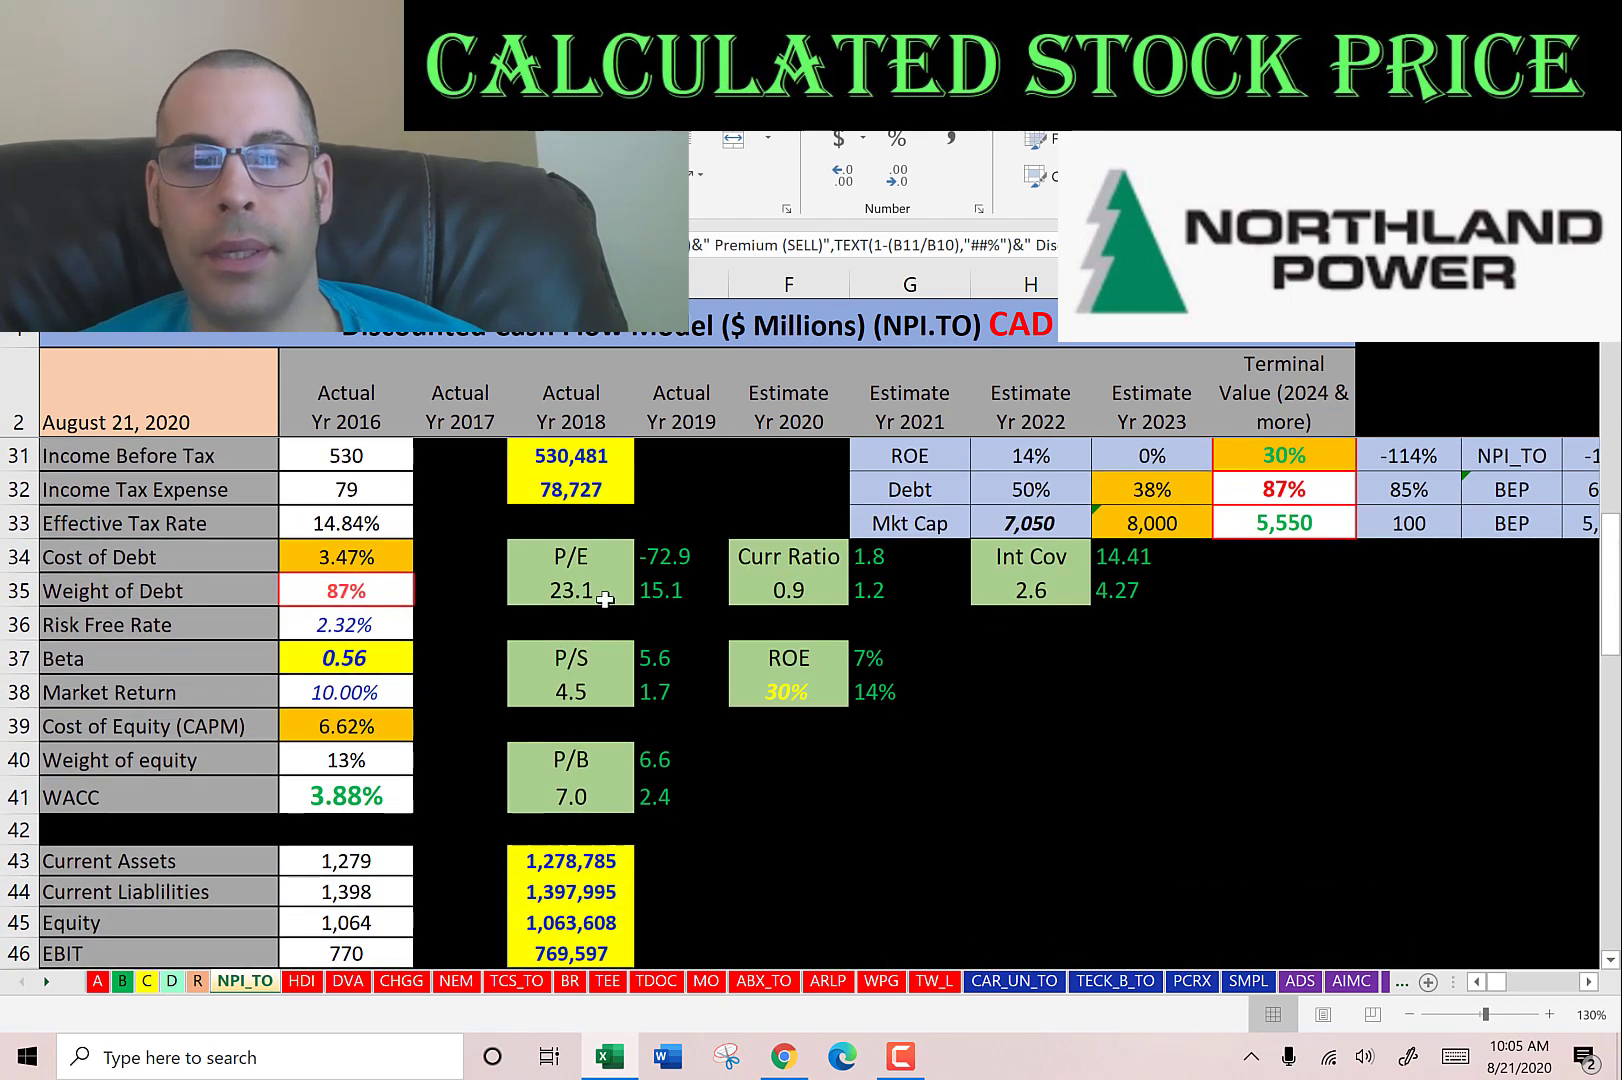
{"action": "left_click", "coordinate": [600, 596]}
{"action": "left_click", "coordinate": [571, 697]}
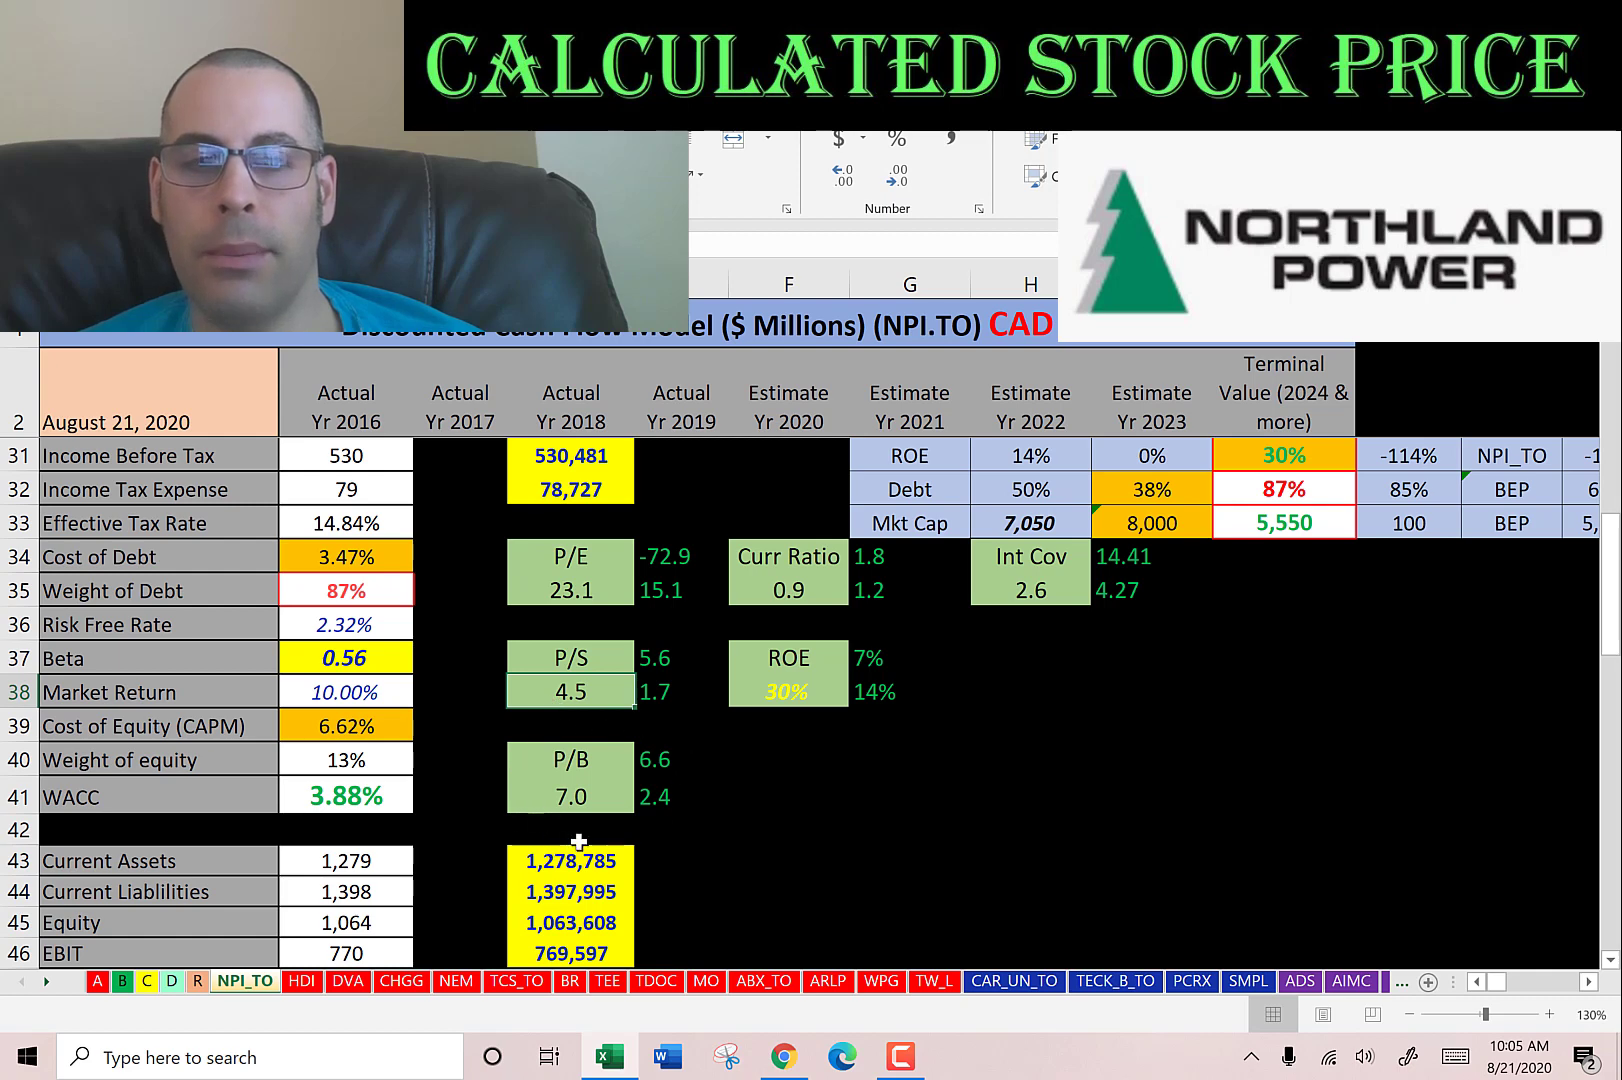
{"action": "scroll", "coordinate": [660, 770], "scroll_direction": "down", "scroll_amount": 5}
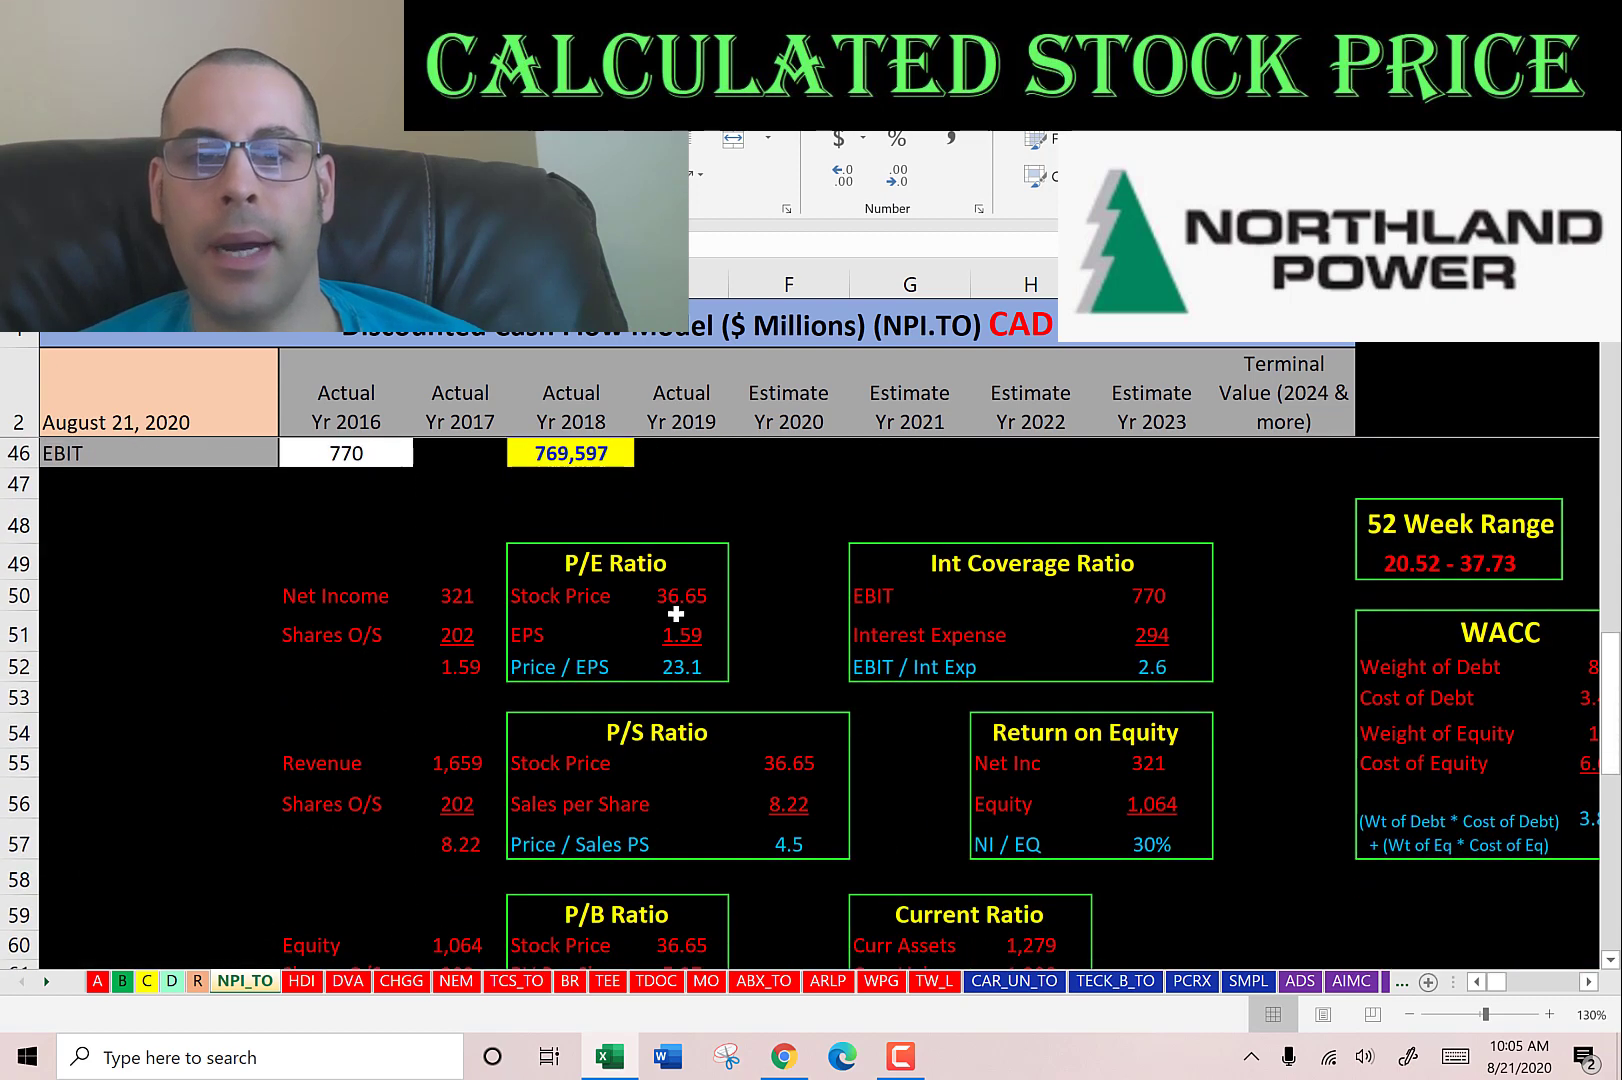
{"action": "left_click", "coordinate": [675, 635]}
{"action": "left_click", "coordinate": [684, 593]}
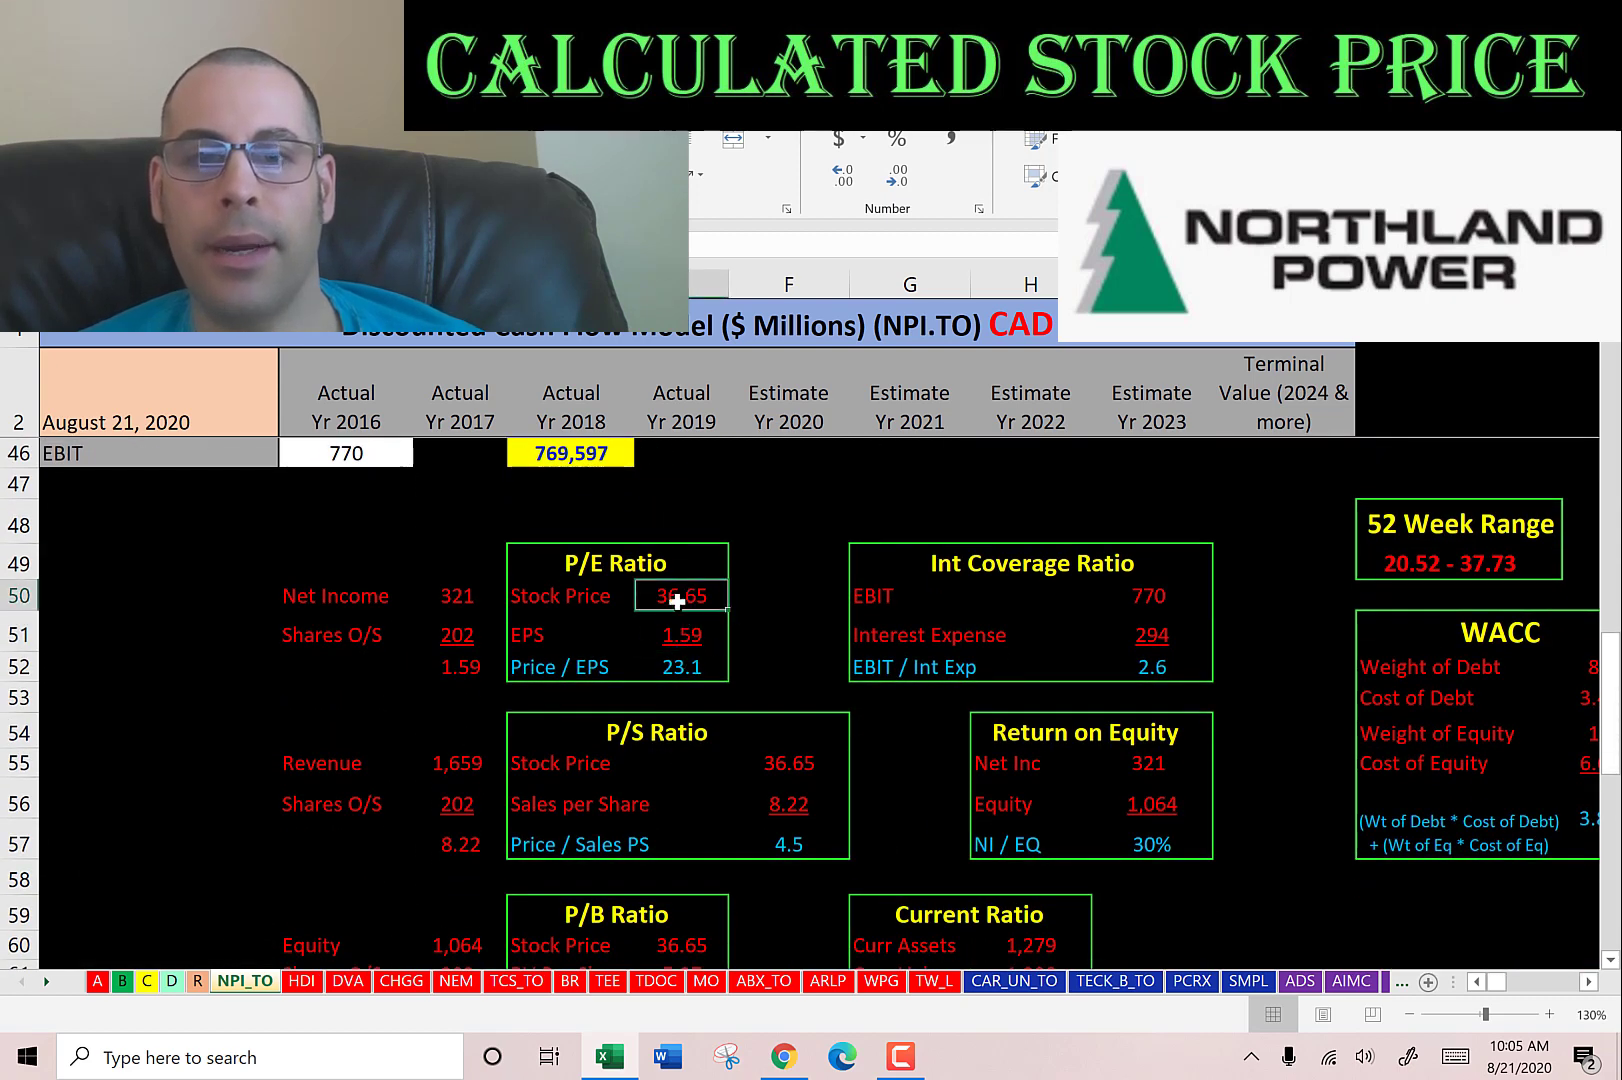
{"action": "left_click", "coordinate": [445, 597]}
{"action": "left_click", "coordinate": [446, 664]}
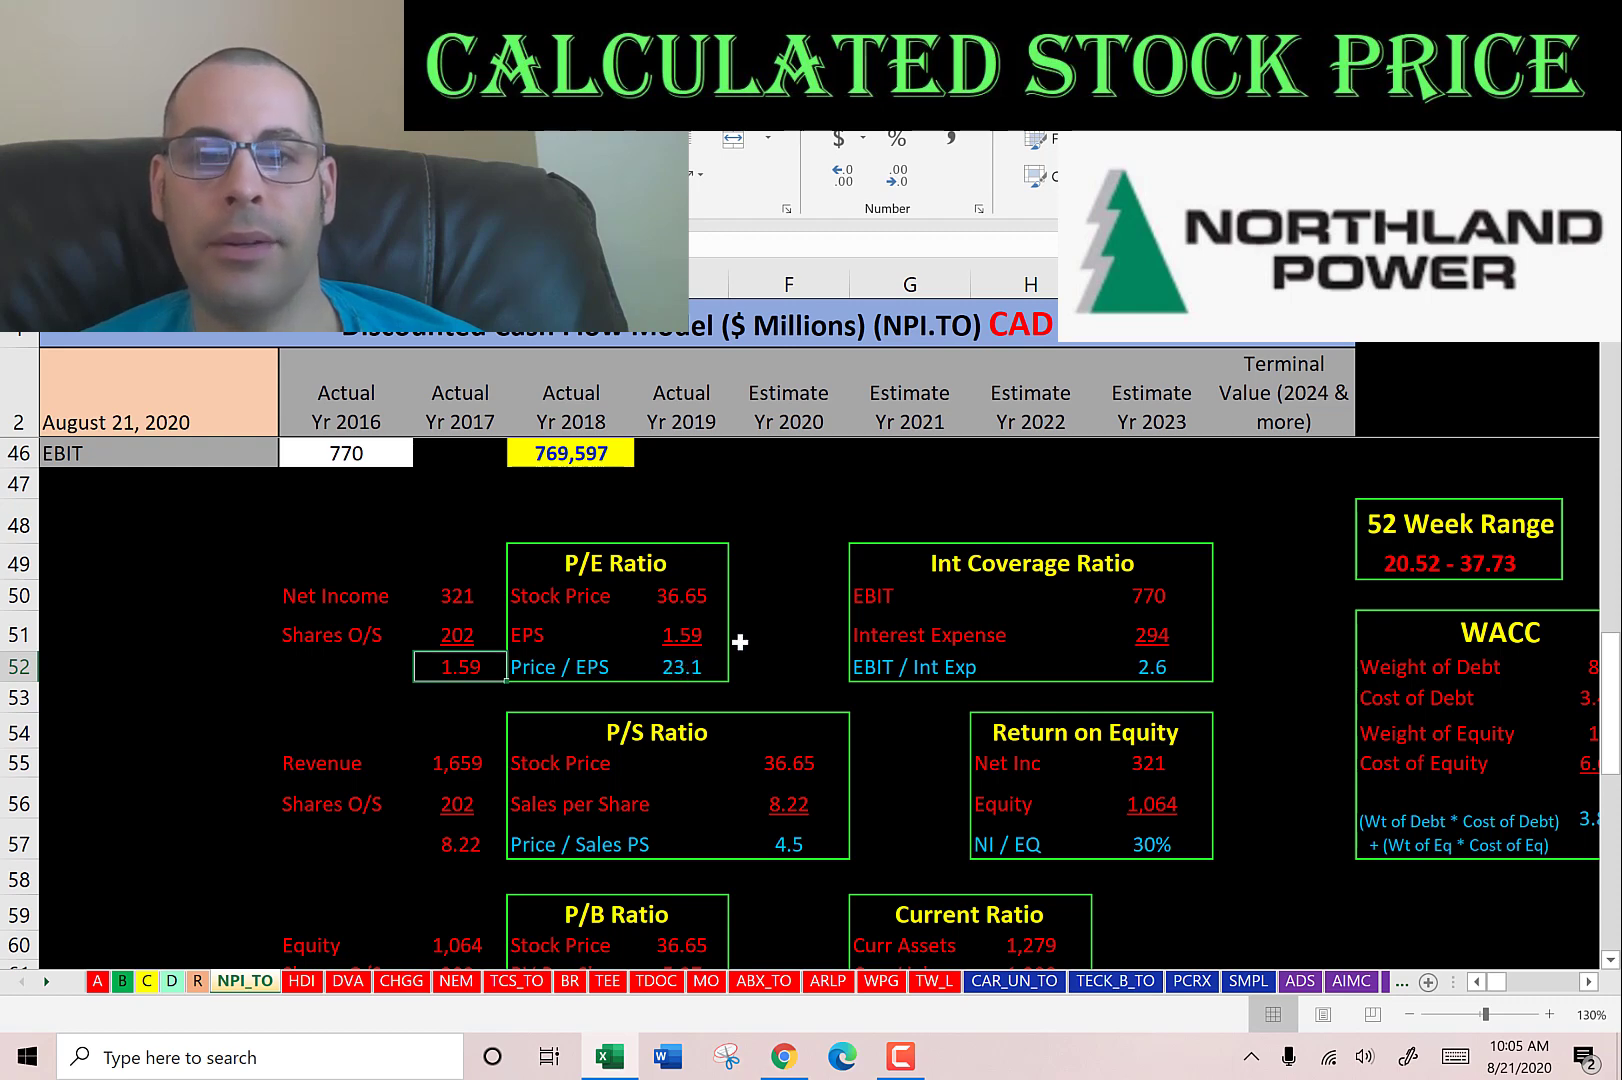
{"action": "scroll", "coordinate": [780, 665], "scroll_direction": "down", "scroll_amount": 3}
{"action": "scroll", "coordinate": [785, 660], "scroll_direction": "up", "scroll_amount": 1}
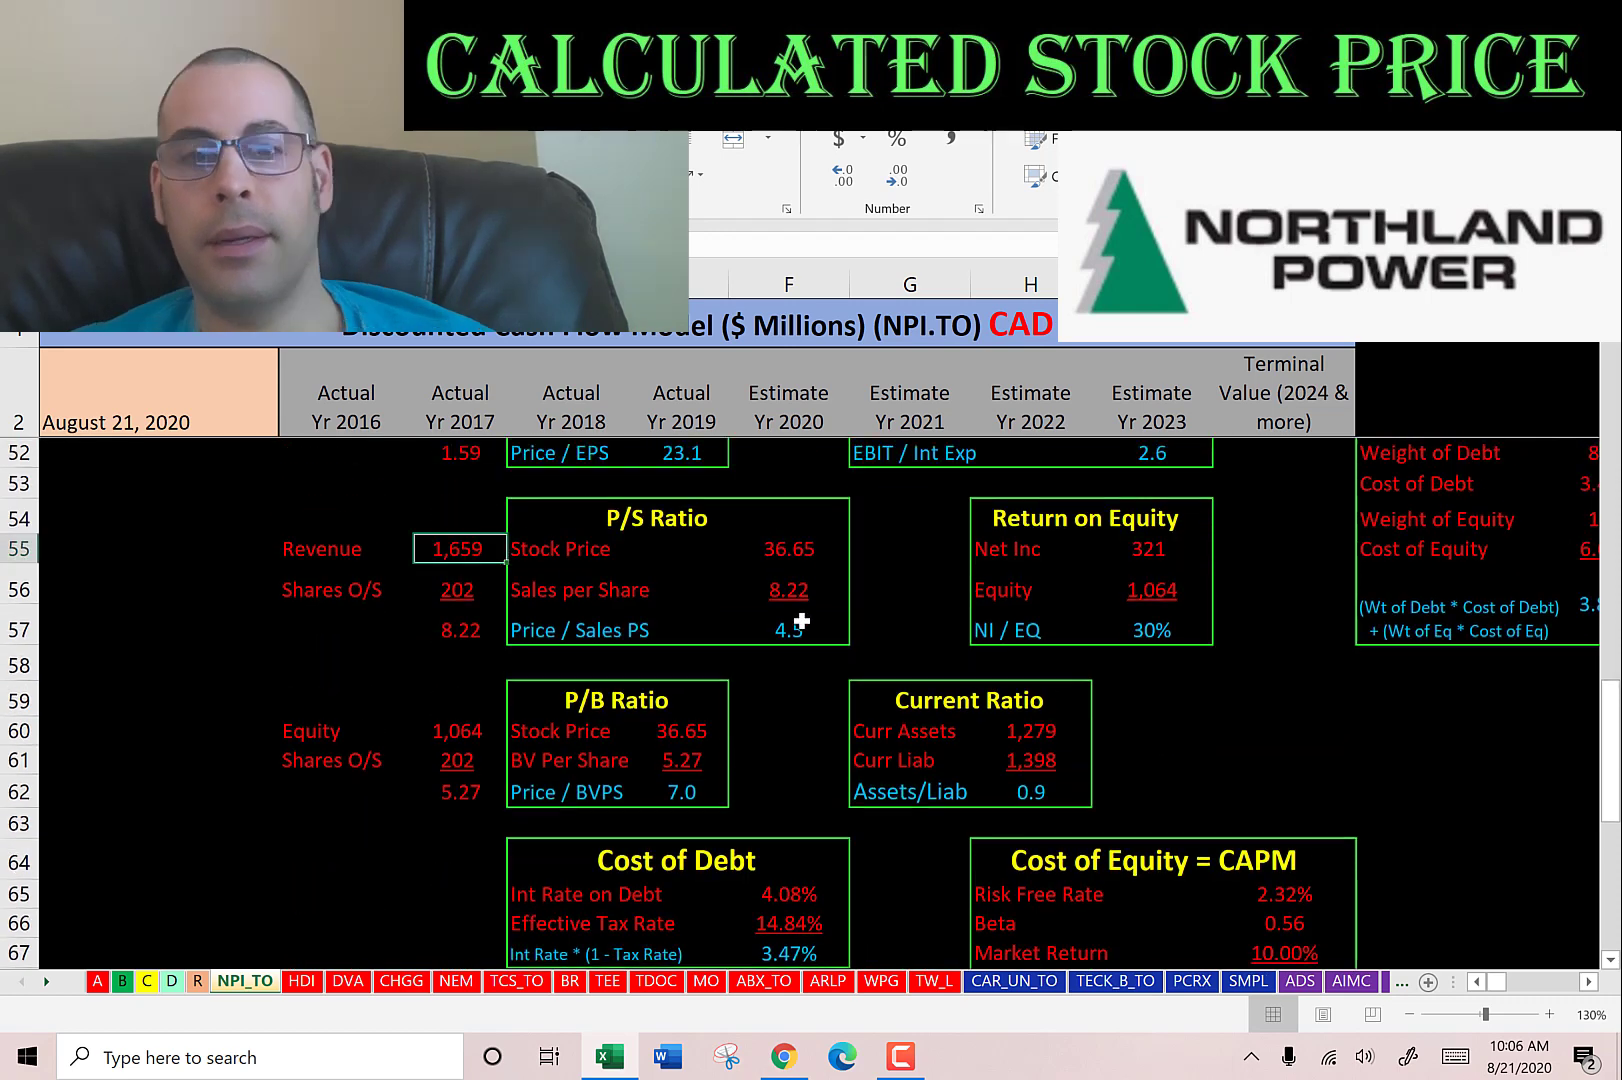
{"action": "left_click", "coordinate": [793, 556]}
{"action": "left_click", "coordinate": [795, 556]}
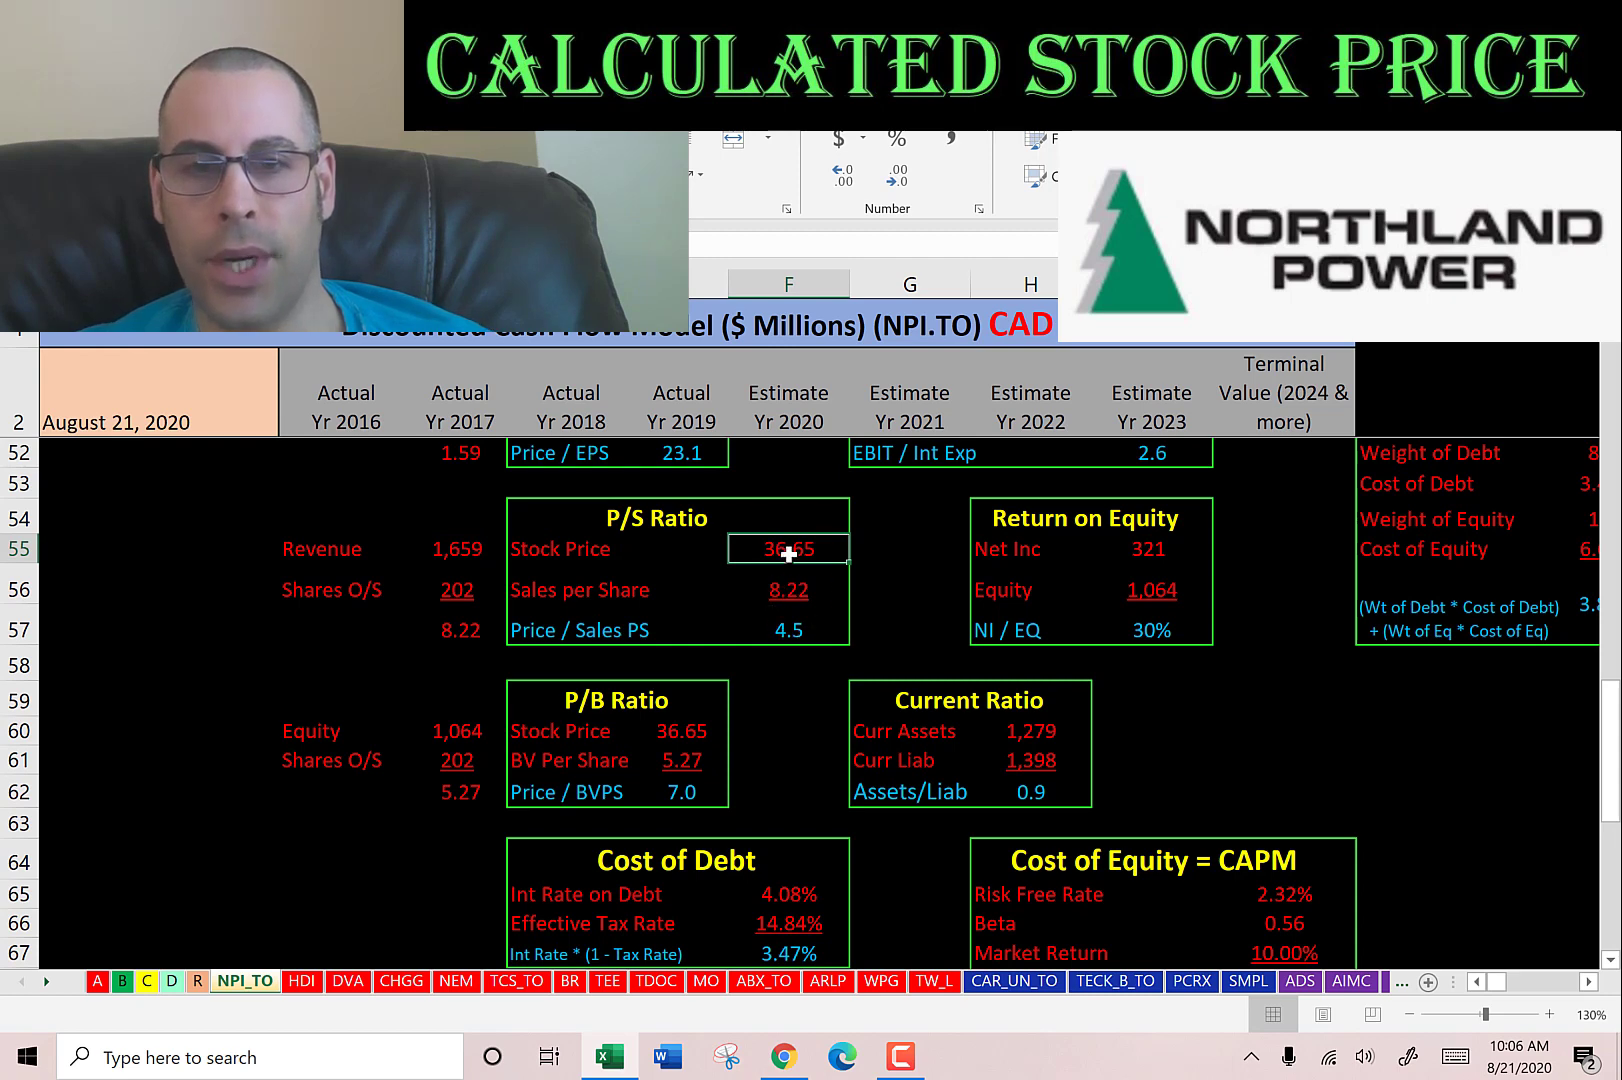
{"action": "left_click", "coordinate": [467, 551]}
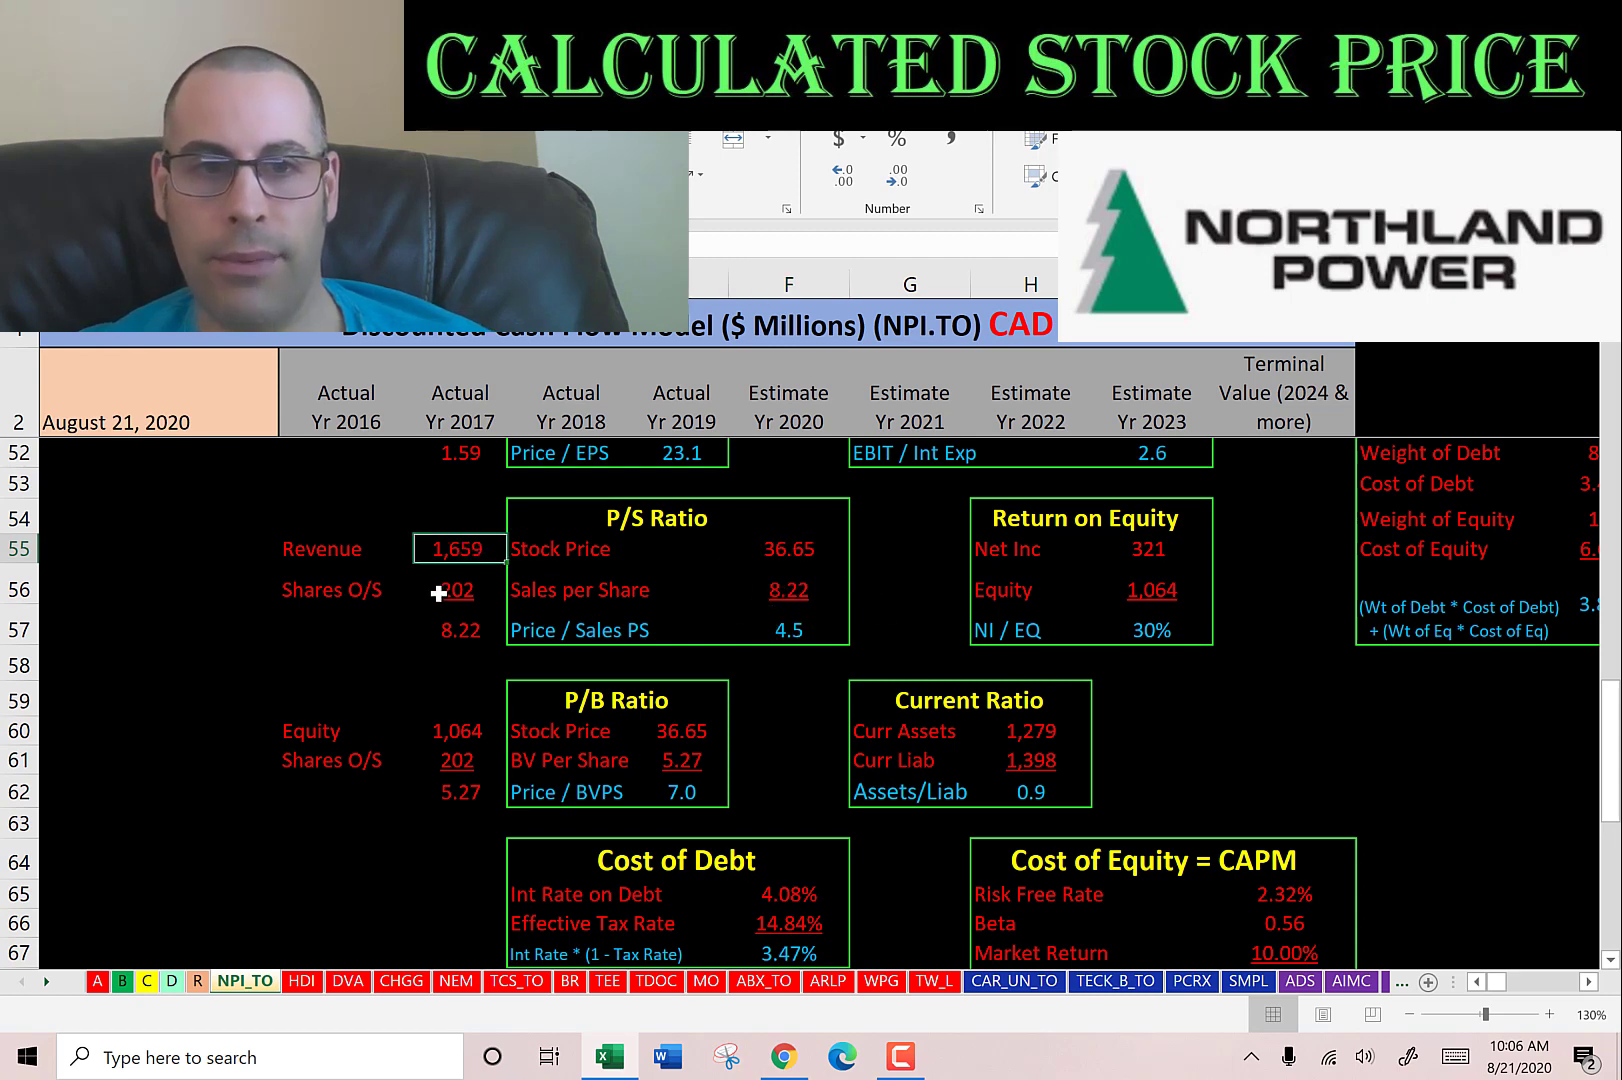
{"action": "left_click", "coordinate": [438, 591]}
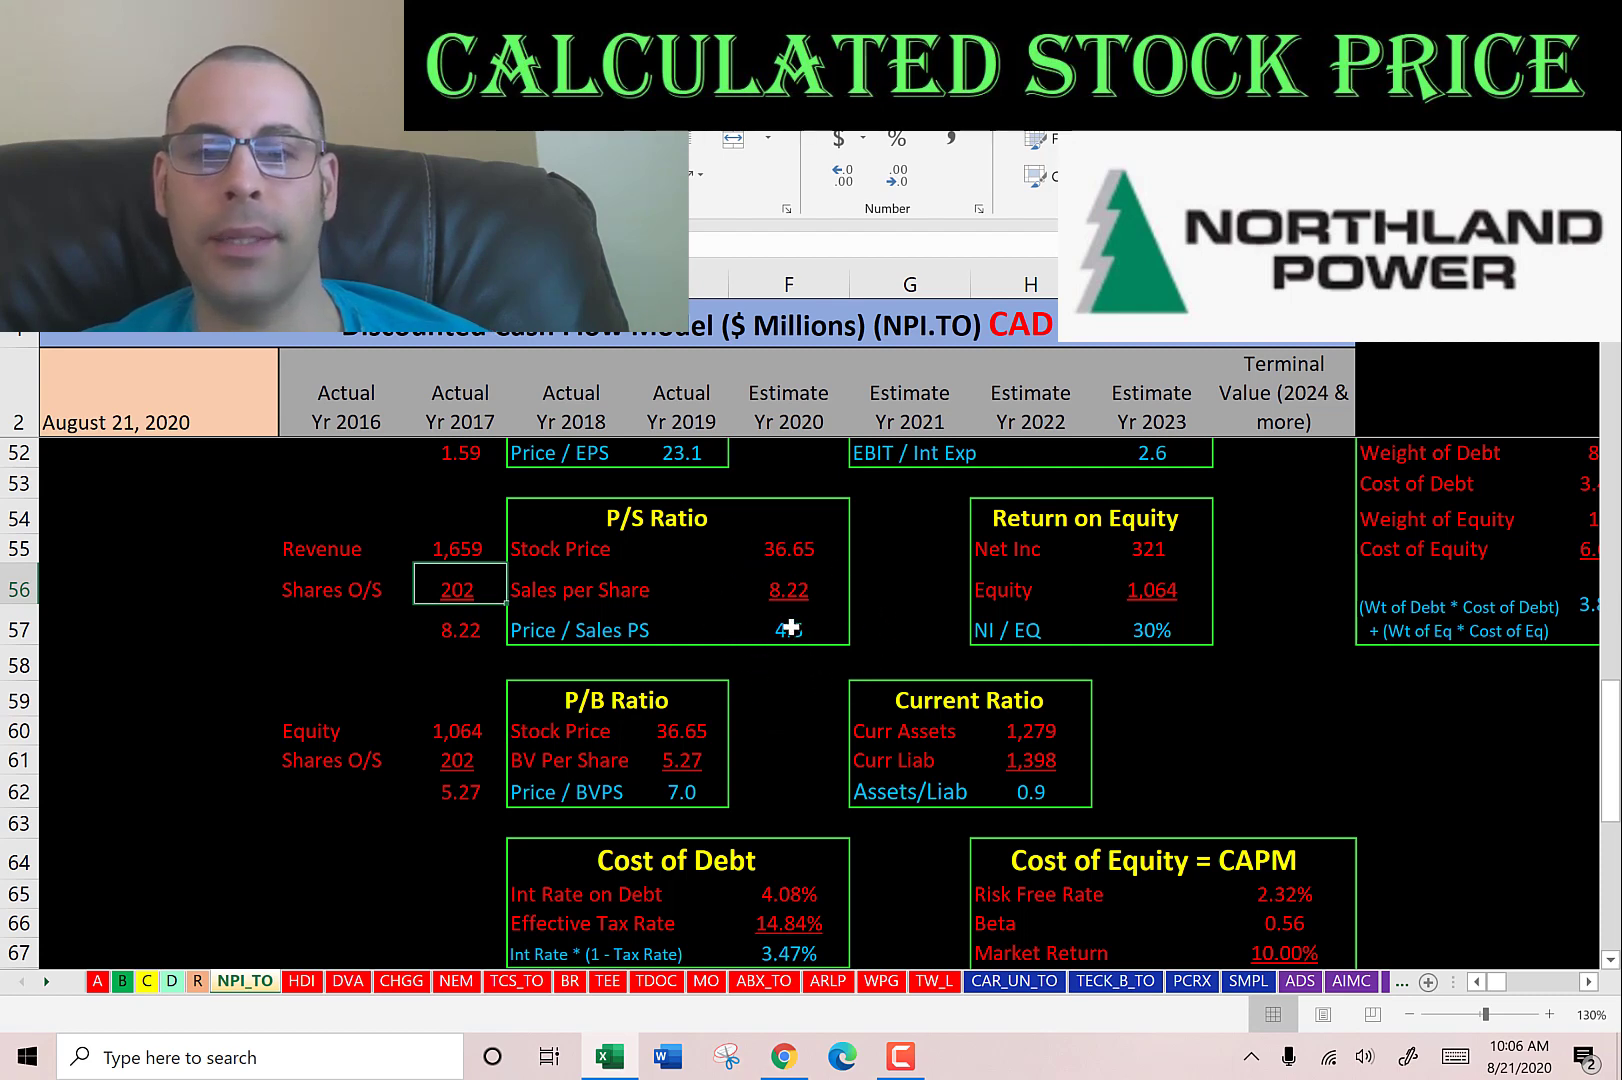
{"action": "left_click", "coordinate": [787, 628]}
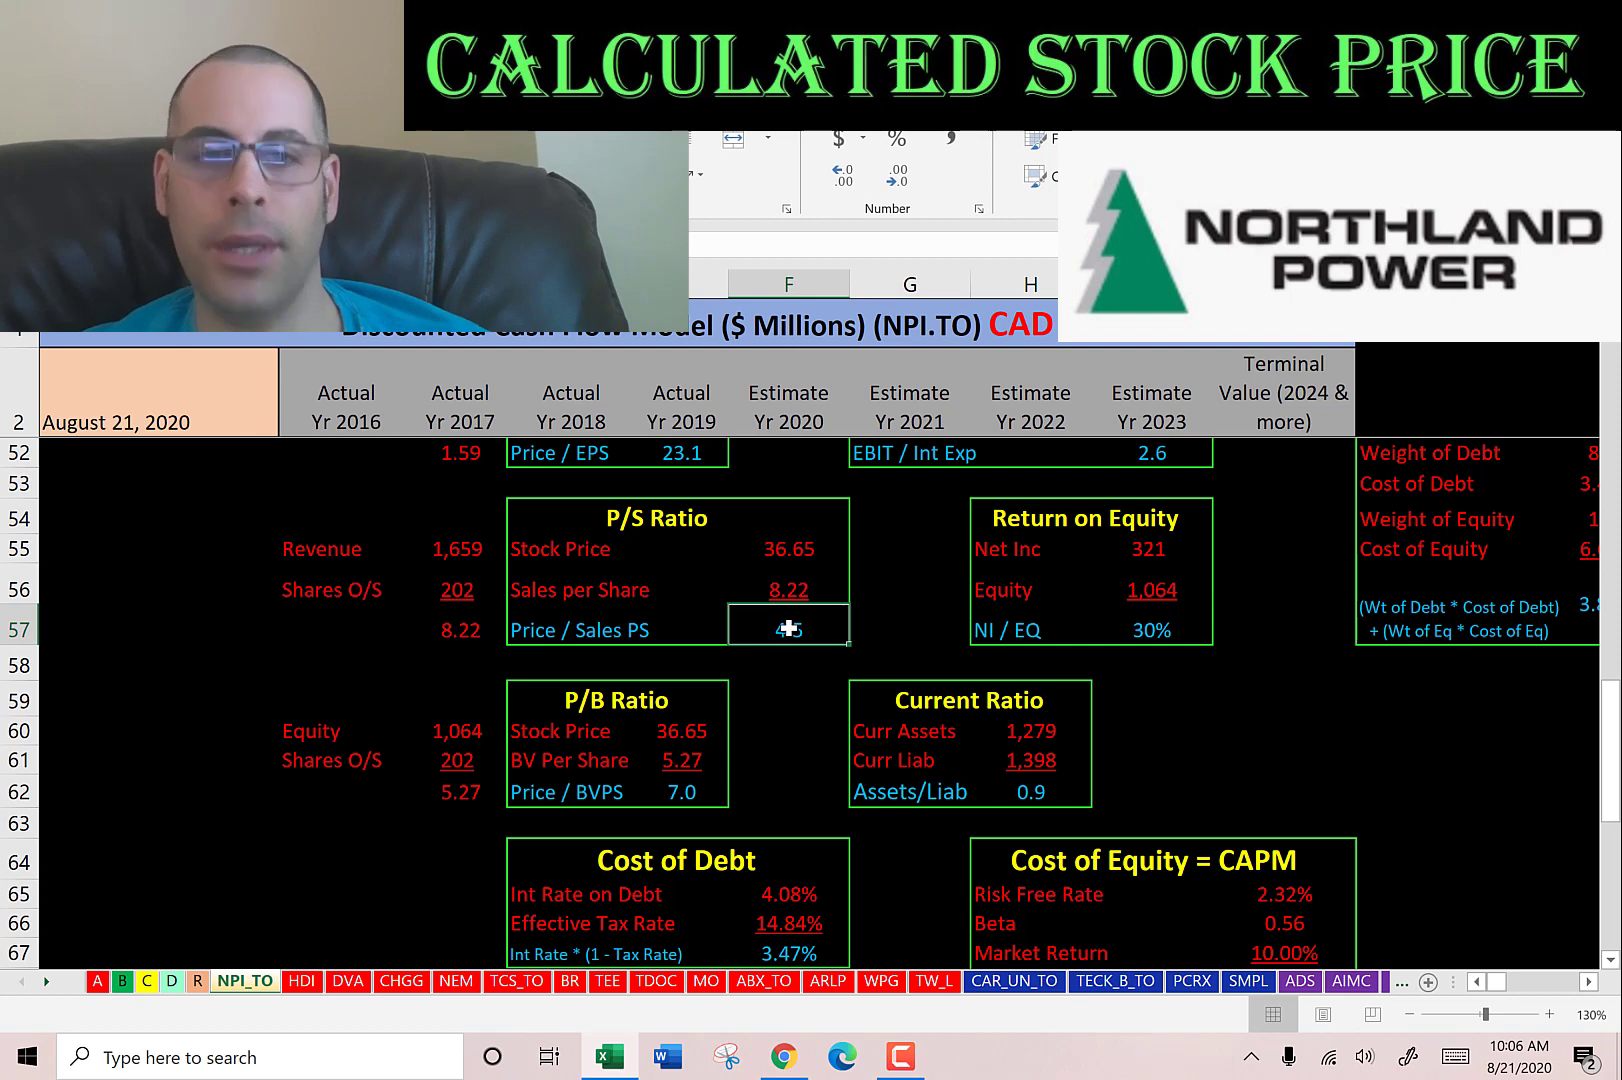
{"action": "scroll", "coordinate": [724, 585], "scroll_direction": "down", "scroll_amount": 2}
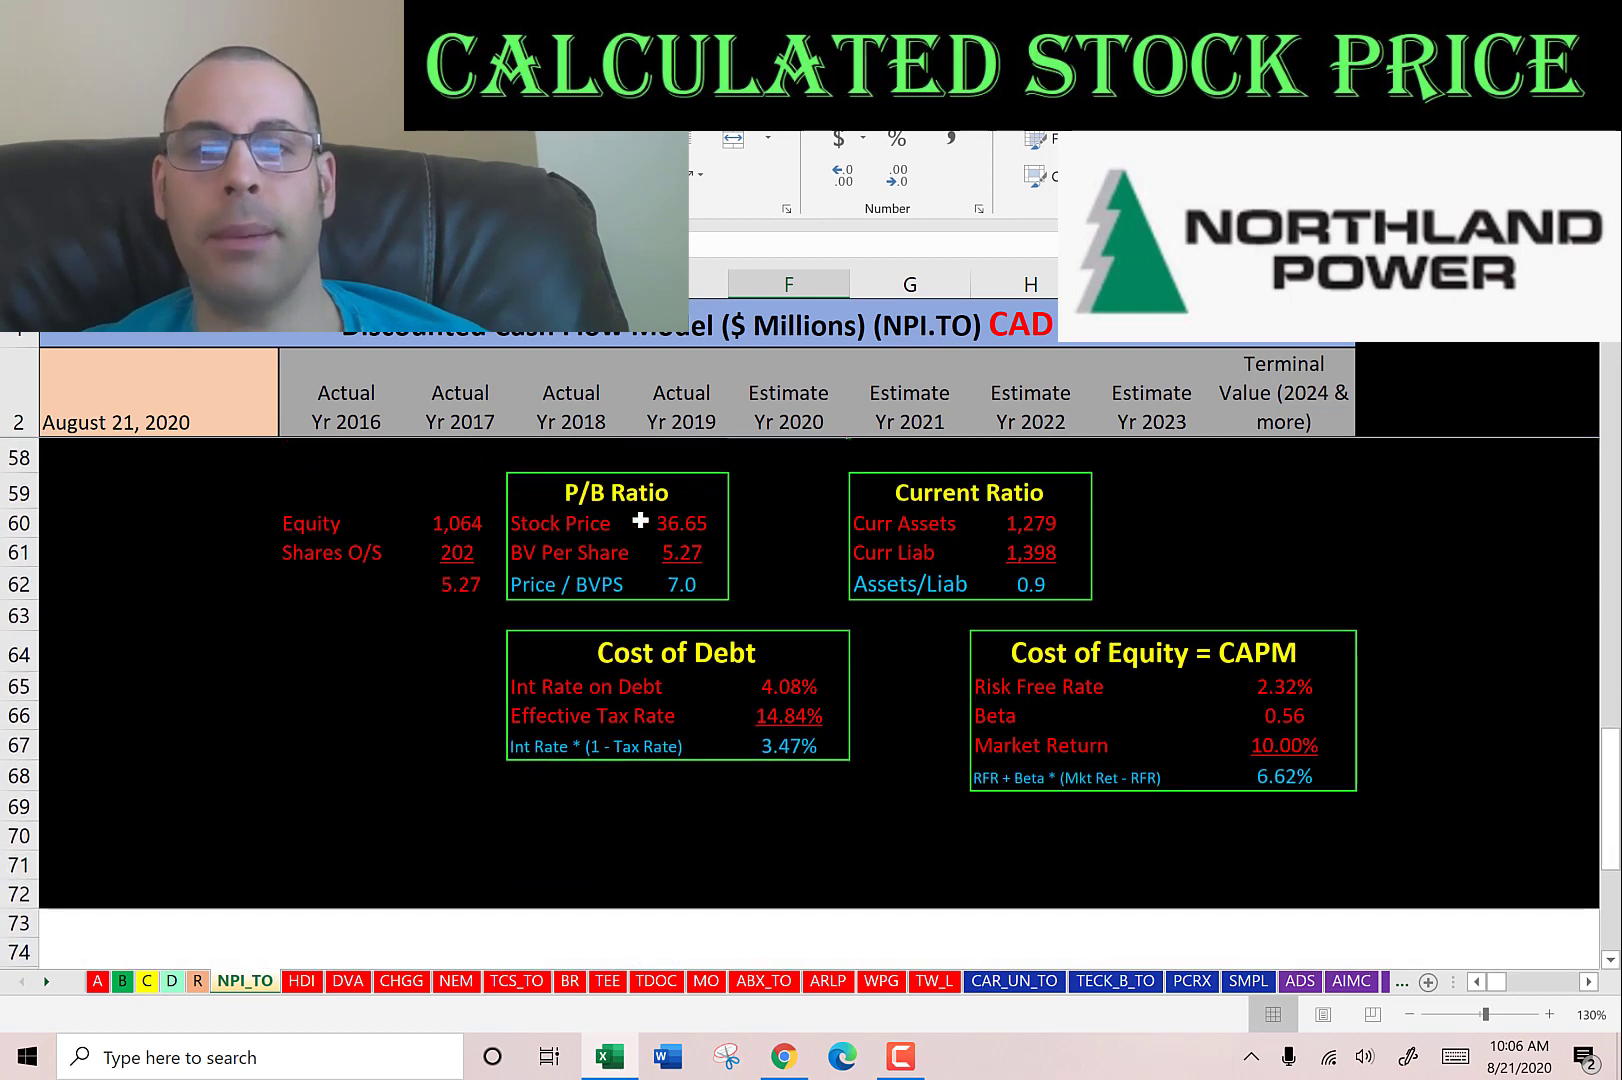
{"action": "left_click", "coordinate": [671, 558]}
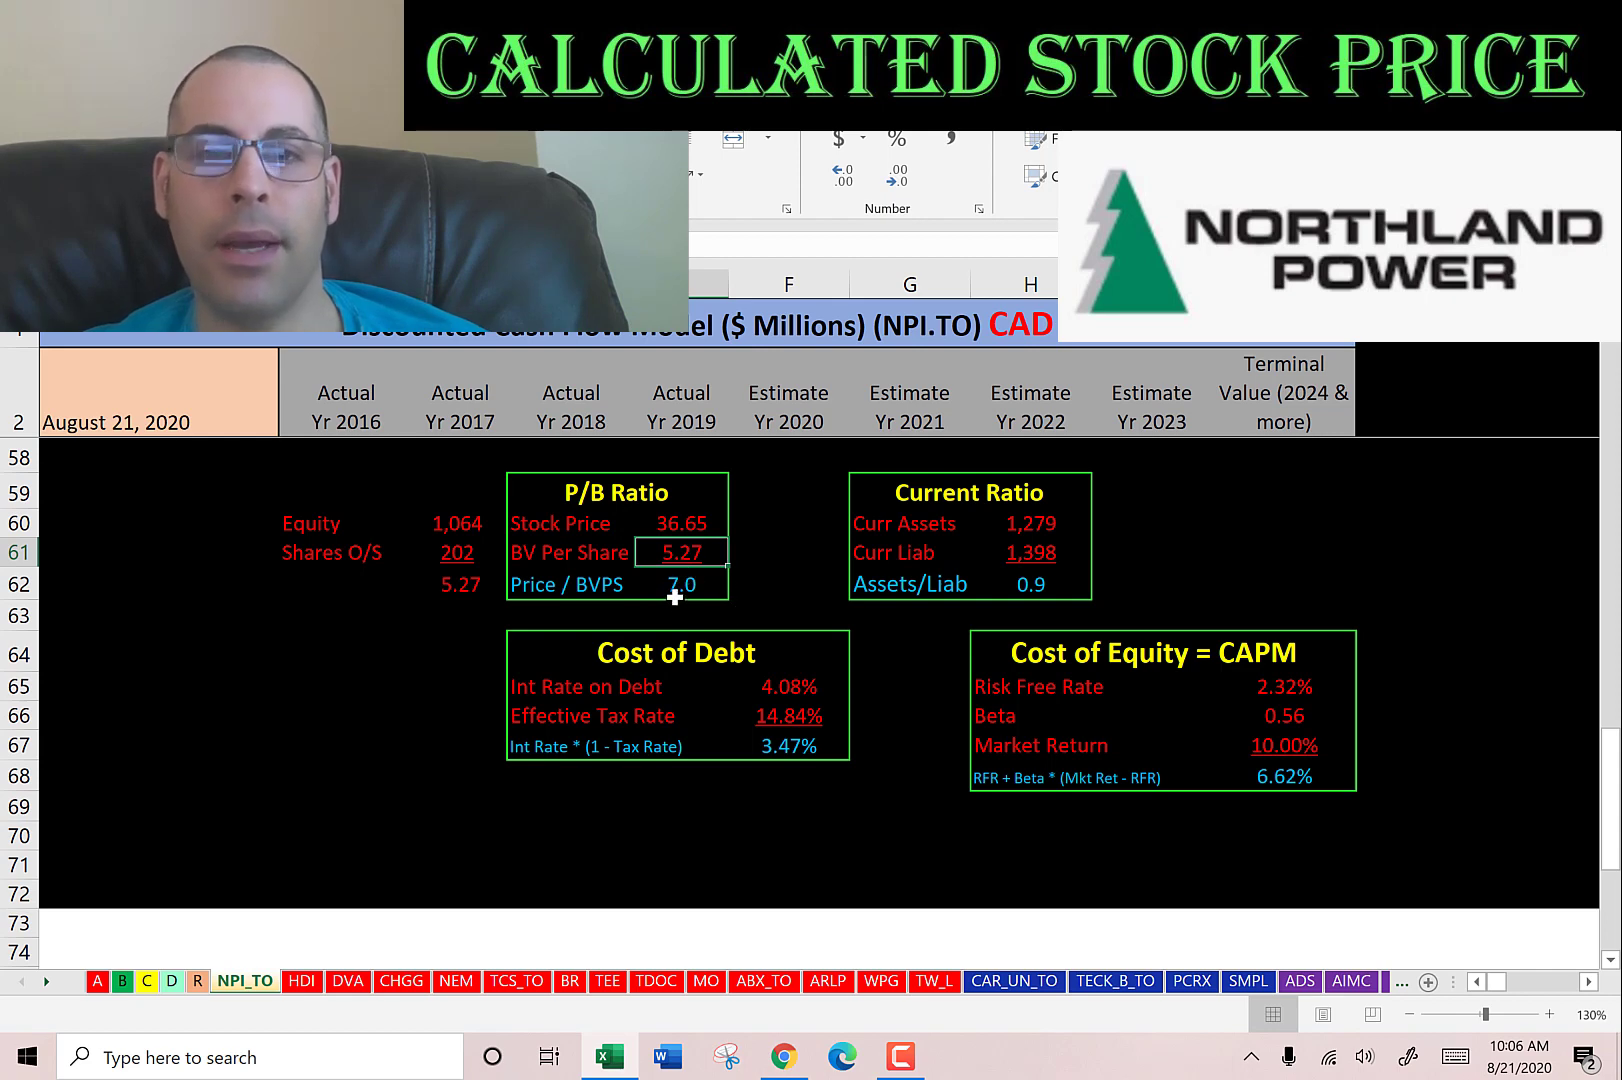
Review the calculated interest coverage of 2.6 and ROE of 30%.
{"action": "scroll", "coordinate": [840, 610], "scroll_direction": "up", "scroll_amount": 4}
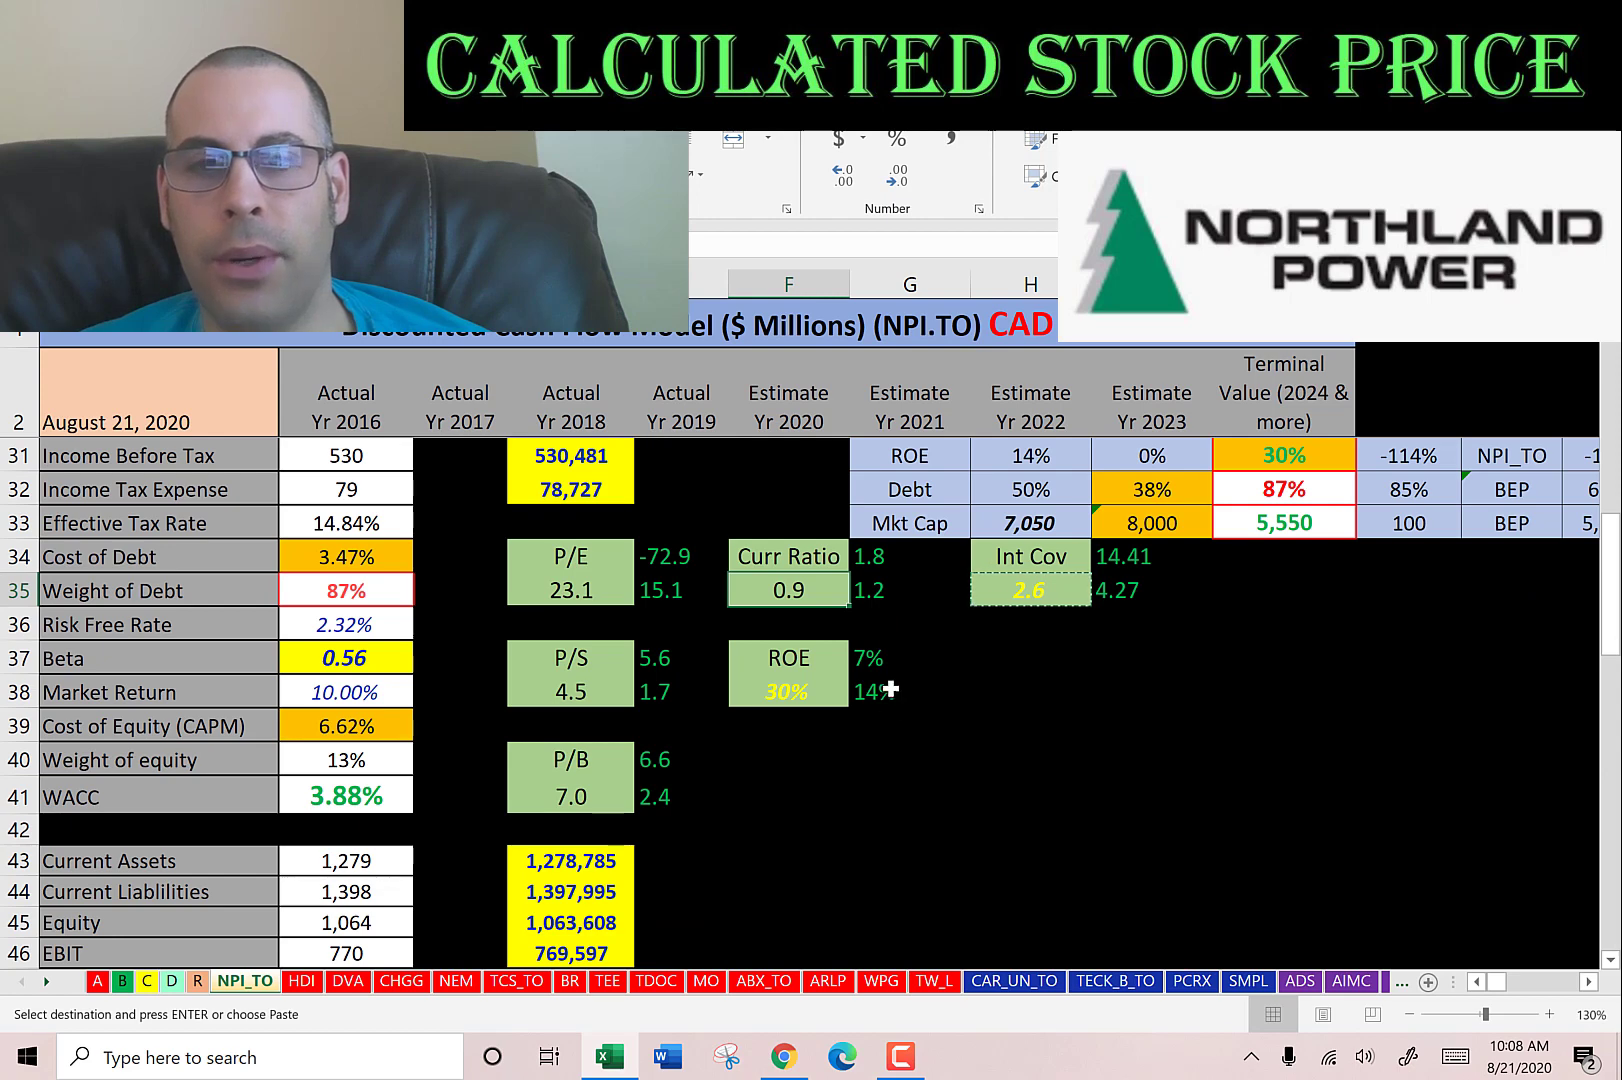
{"action": "left_click", "coordinate": [1031, 586]}
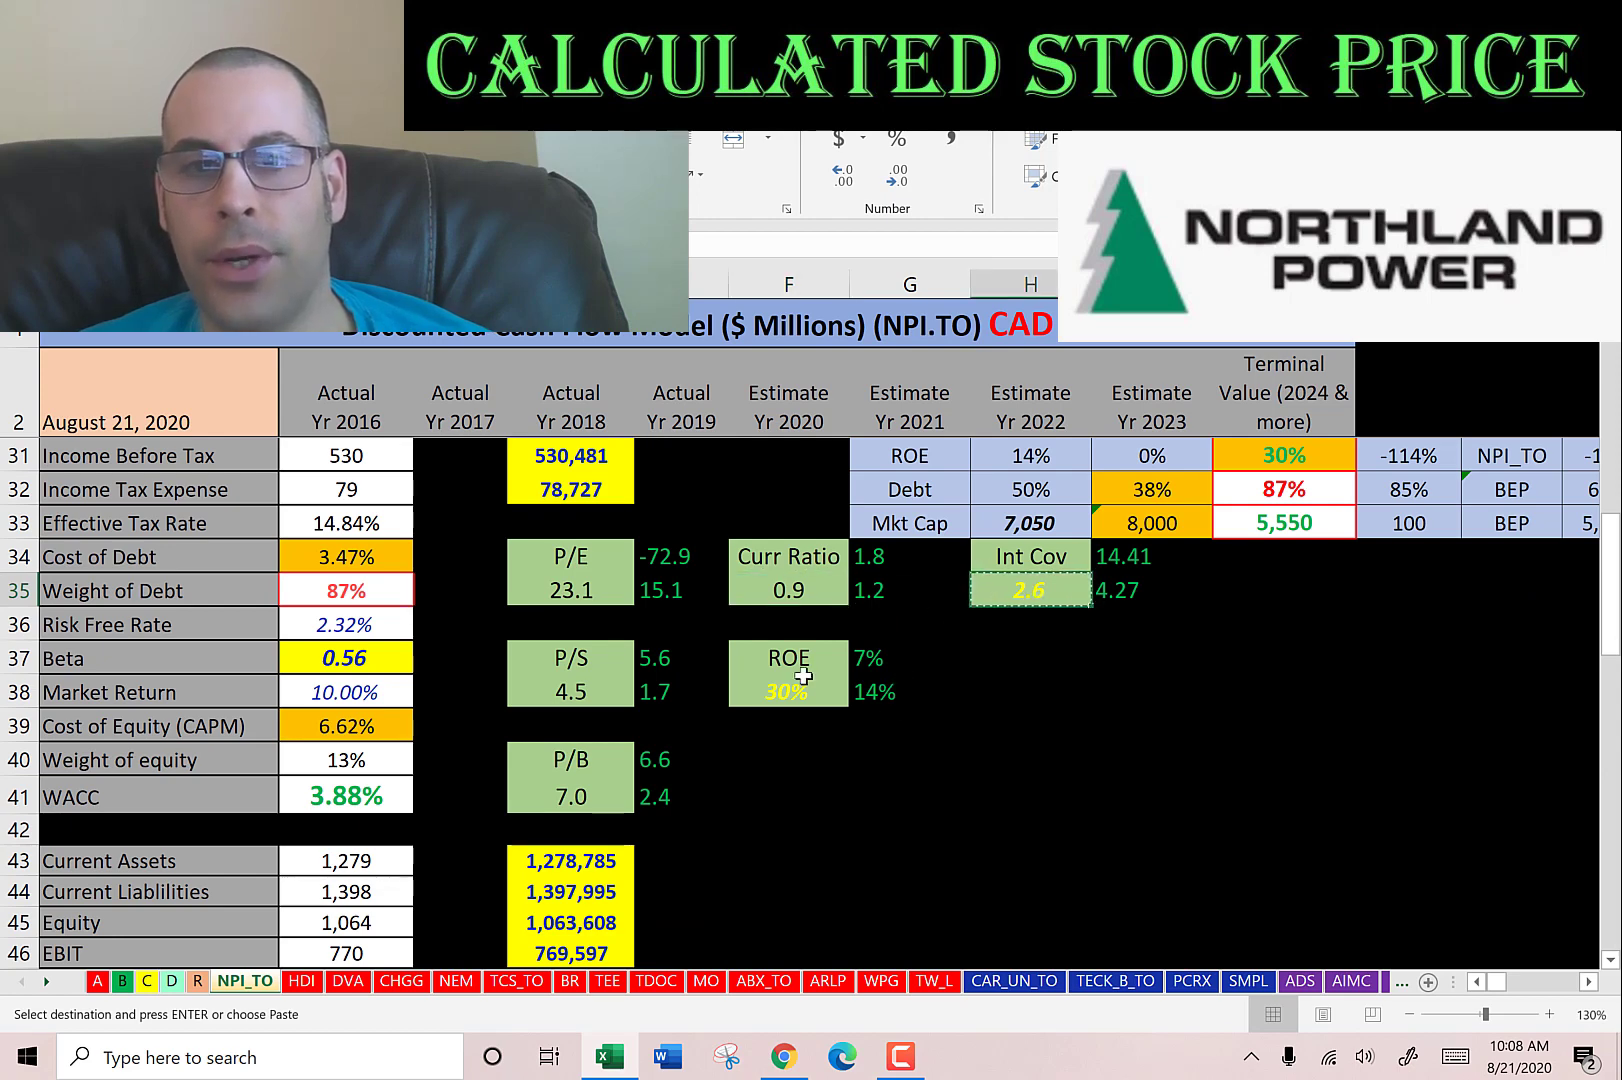
{"action": "left_click", "coordinate": [776, 694]}
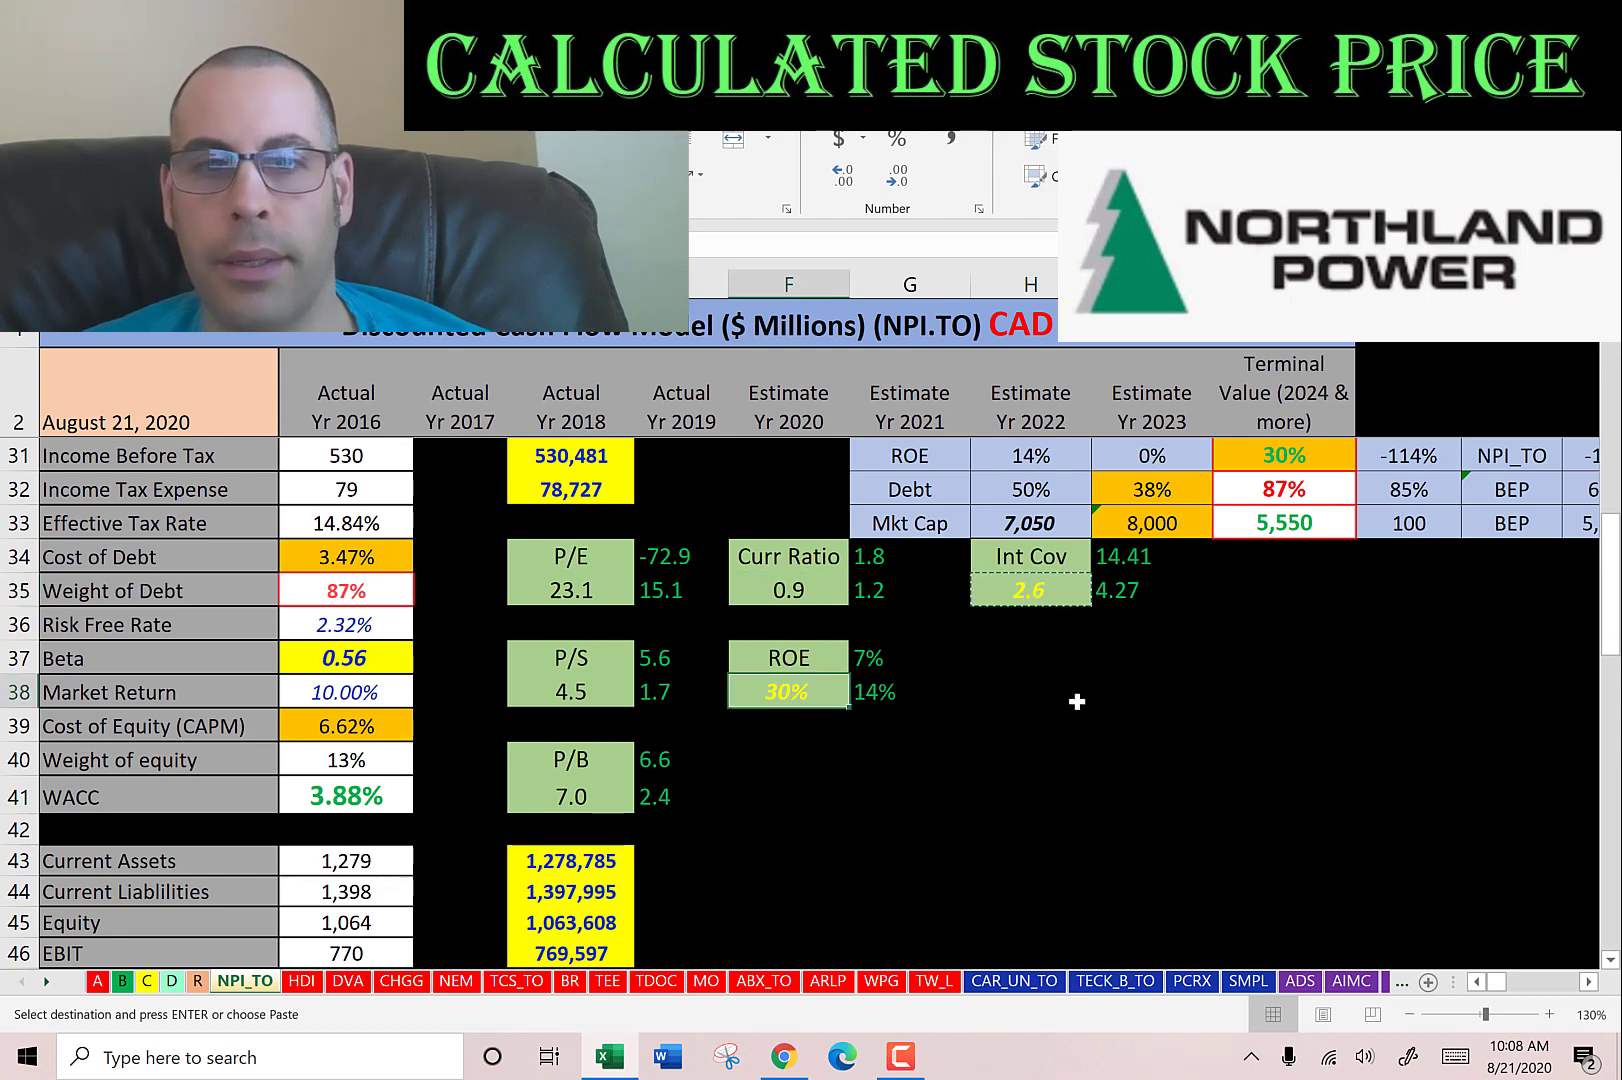
{"action": "scroll", "coordinate": [1071, 719], "scroll_direction": "down", "scroll_amount": 6}
{"action": "scroll", "coordinate": [1075, 688], "scroll_direction": "down", "scroll_amount": 3}
{"action": "scroll", "coordinate": [1060, 688], "scroll_direction": "up", "scroll_amount": 1}
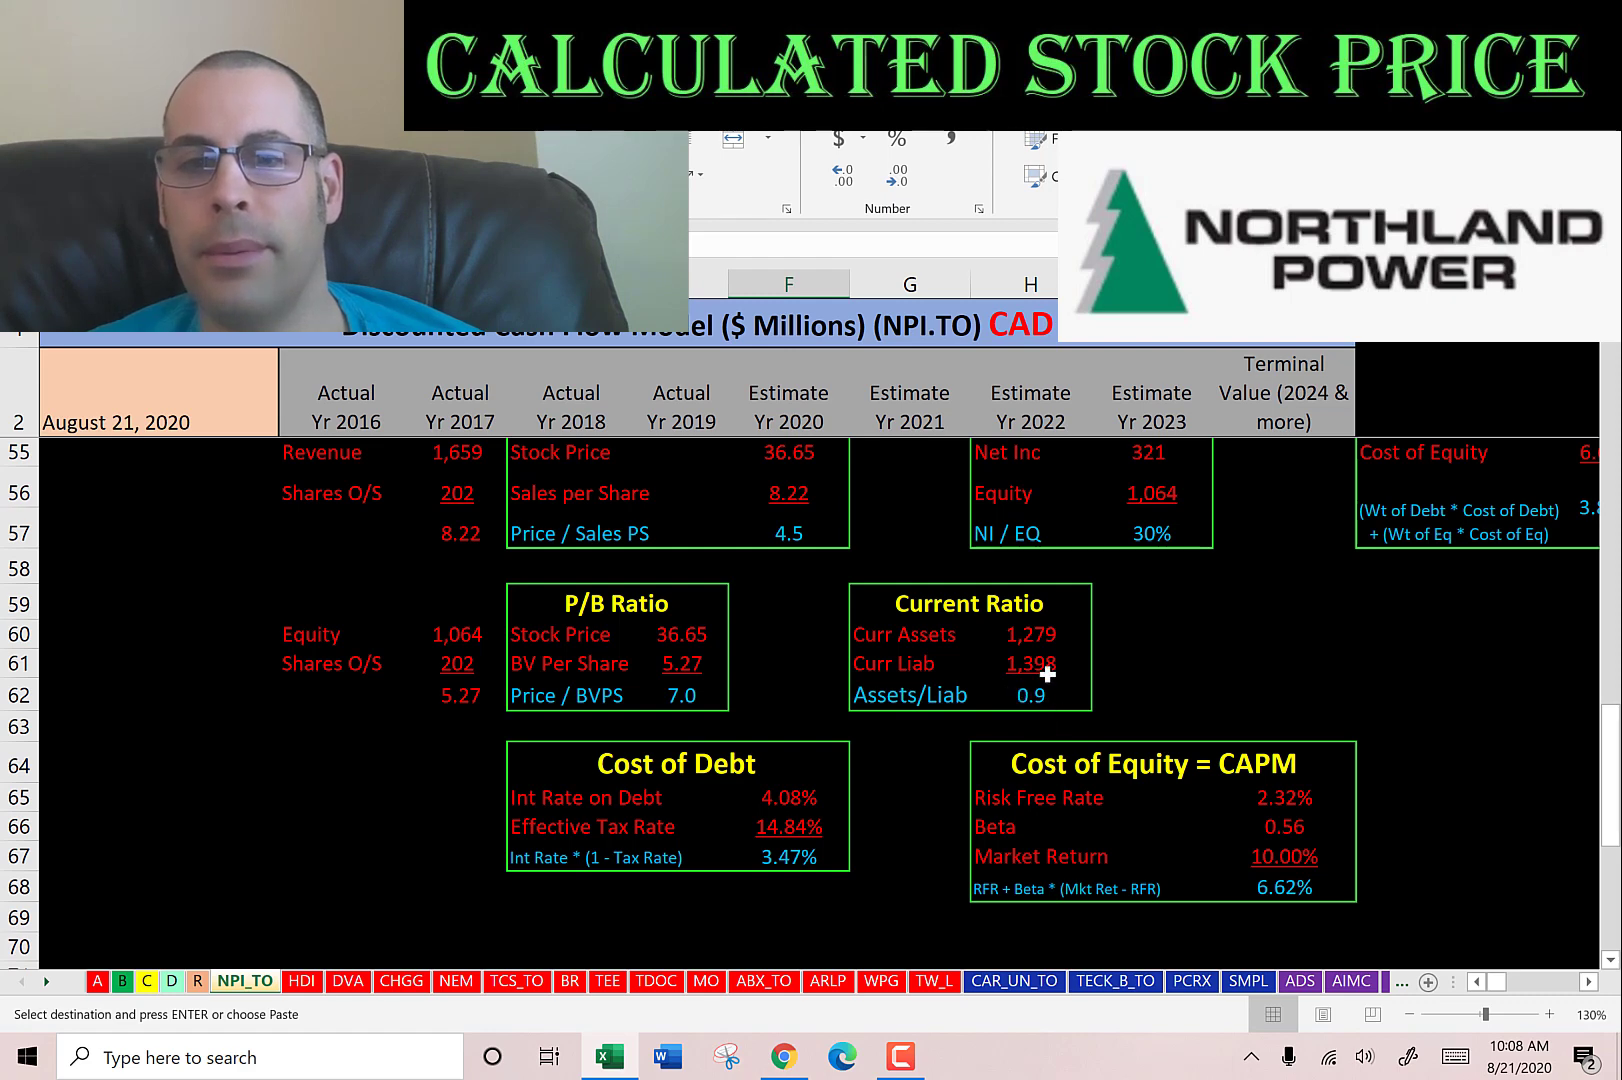
{"action": "scroll", "coordinate": [1116, 620], "scroll_direction": "up", "scroll_amount": 2}
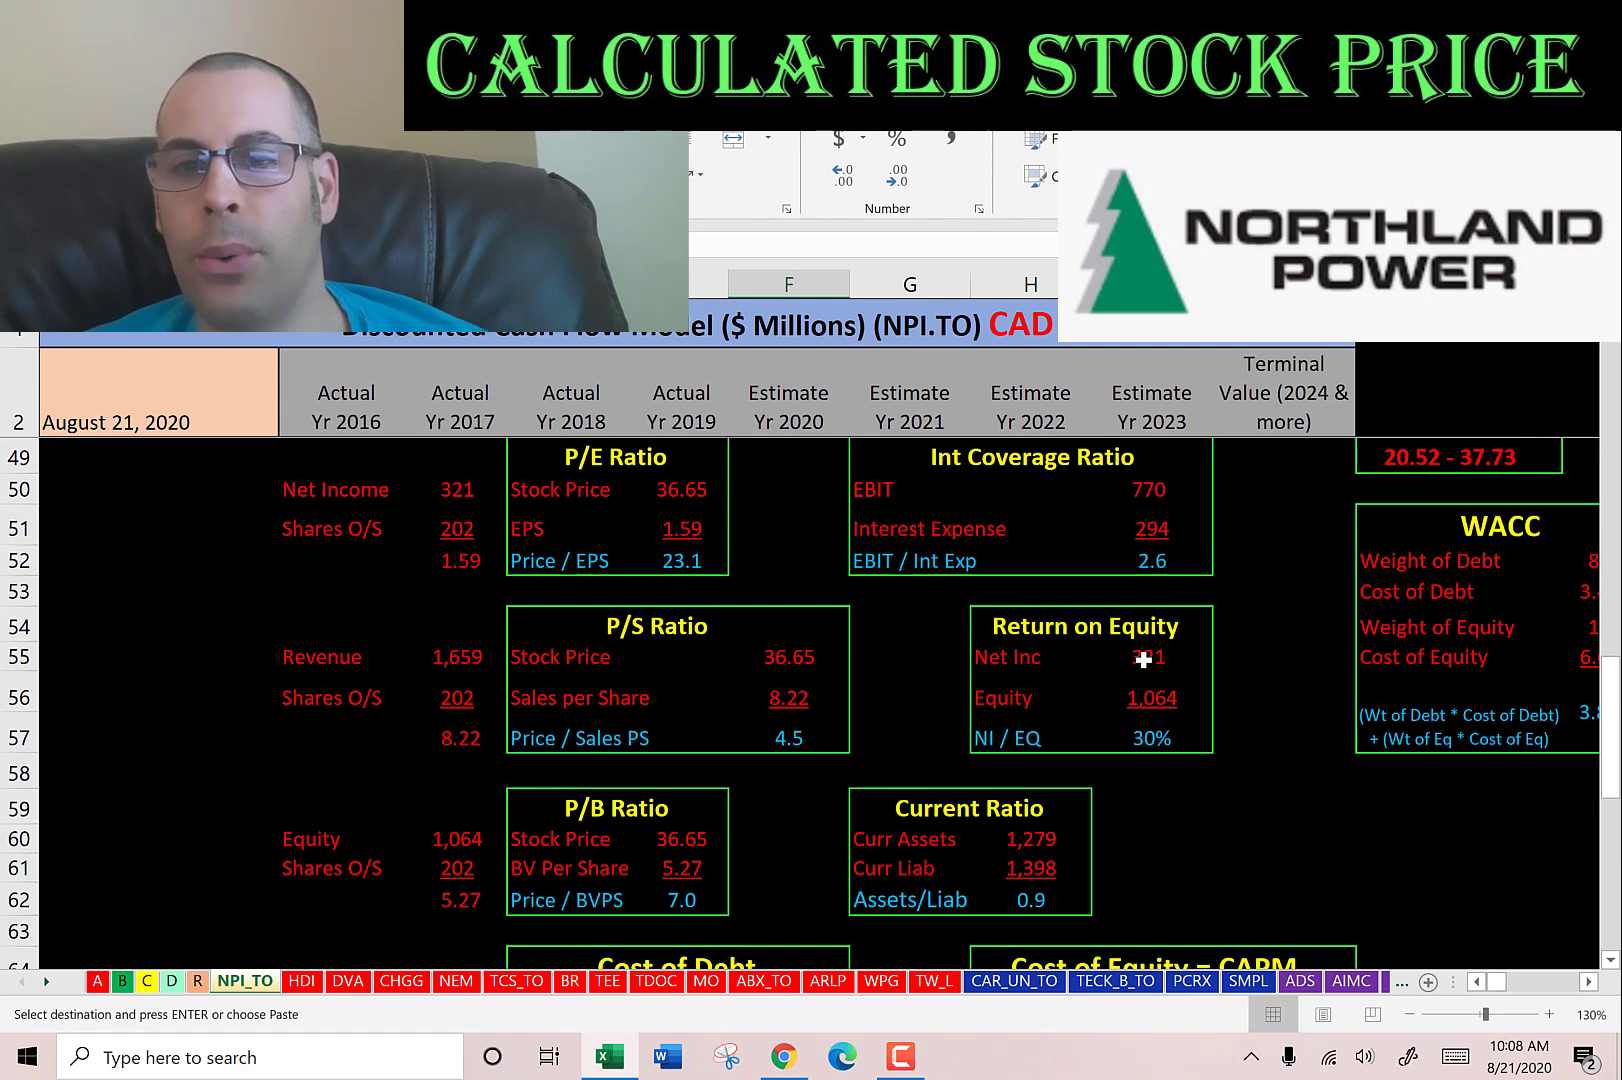
Check inputs Net Inc 321, Equity 1,064, EBIT 770, Interest Expense 294, then reach the peer table.
{"action": "left_click", "coordinate": [1143, 659]}
{"action": "left_click", "coordinate": [1155, 698]}
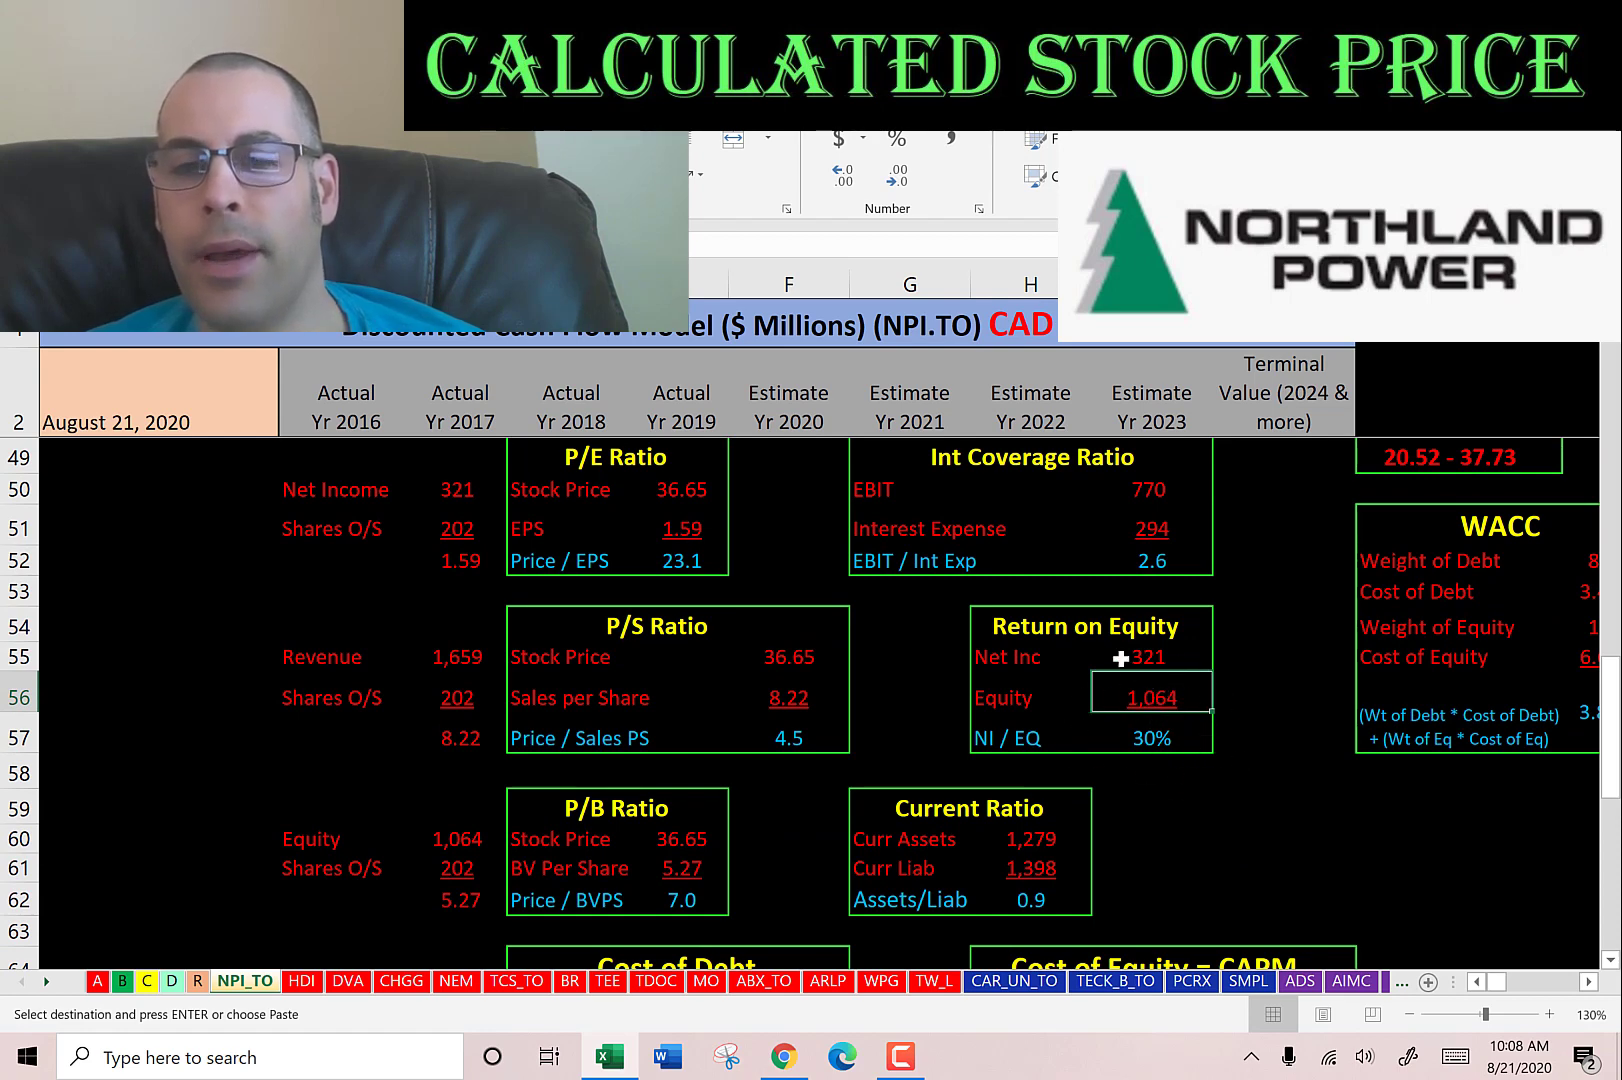
{"action": "scroll", "coordinate": [1118, 640], "scroll_direction": "up", "scroll_amount": 1}
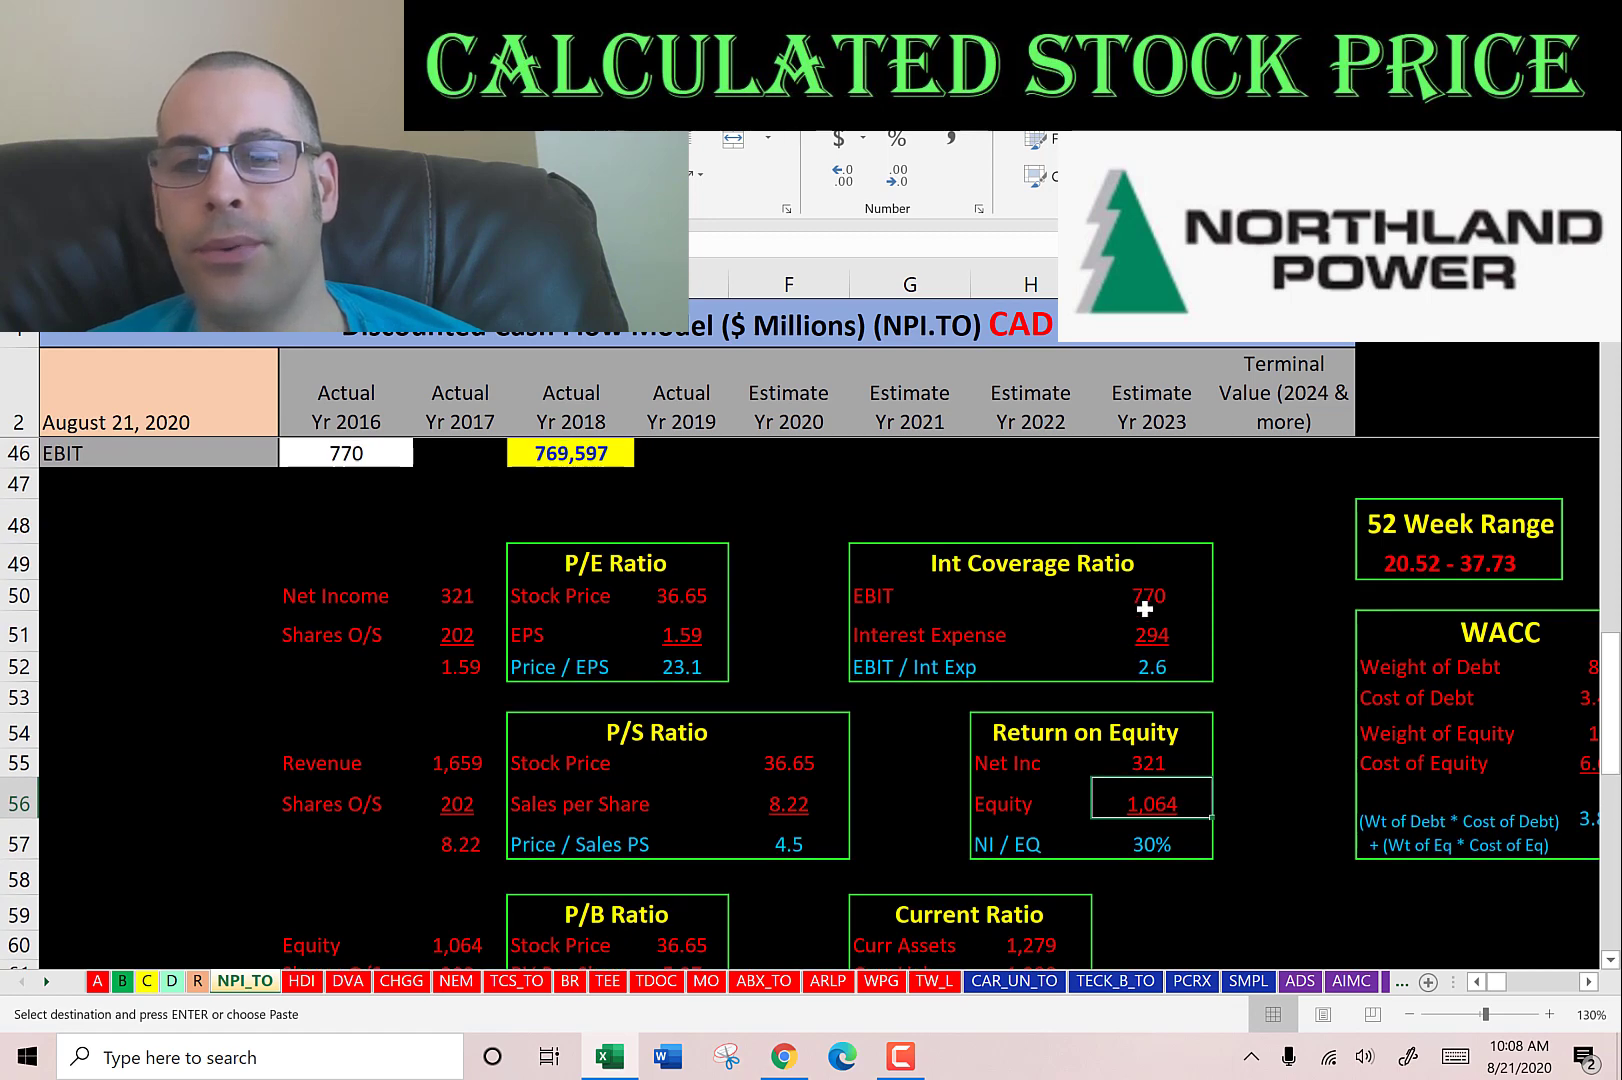
{"action": "left_click", "coordinate": [1145, 600]}
{"action": "left_click", "coordinate": [1136, 634]}
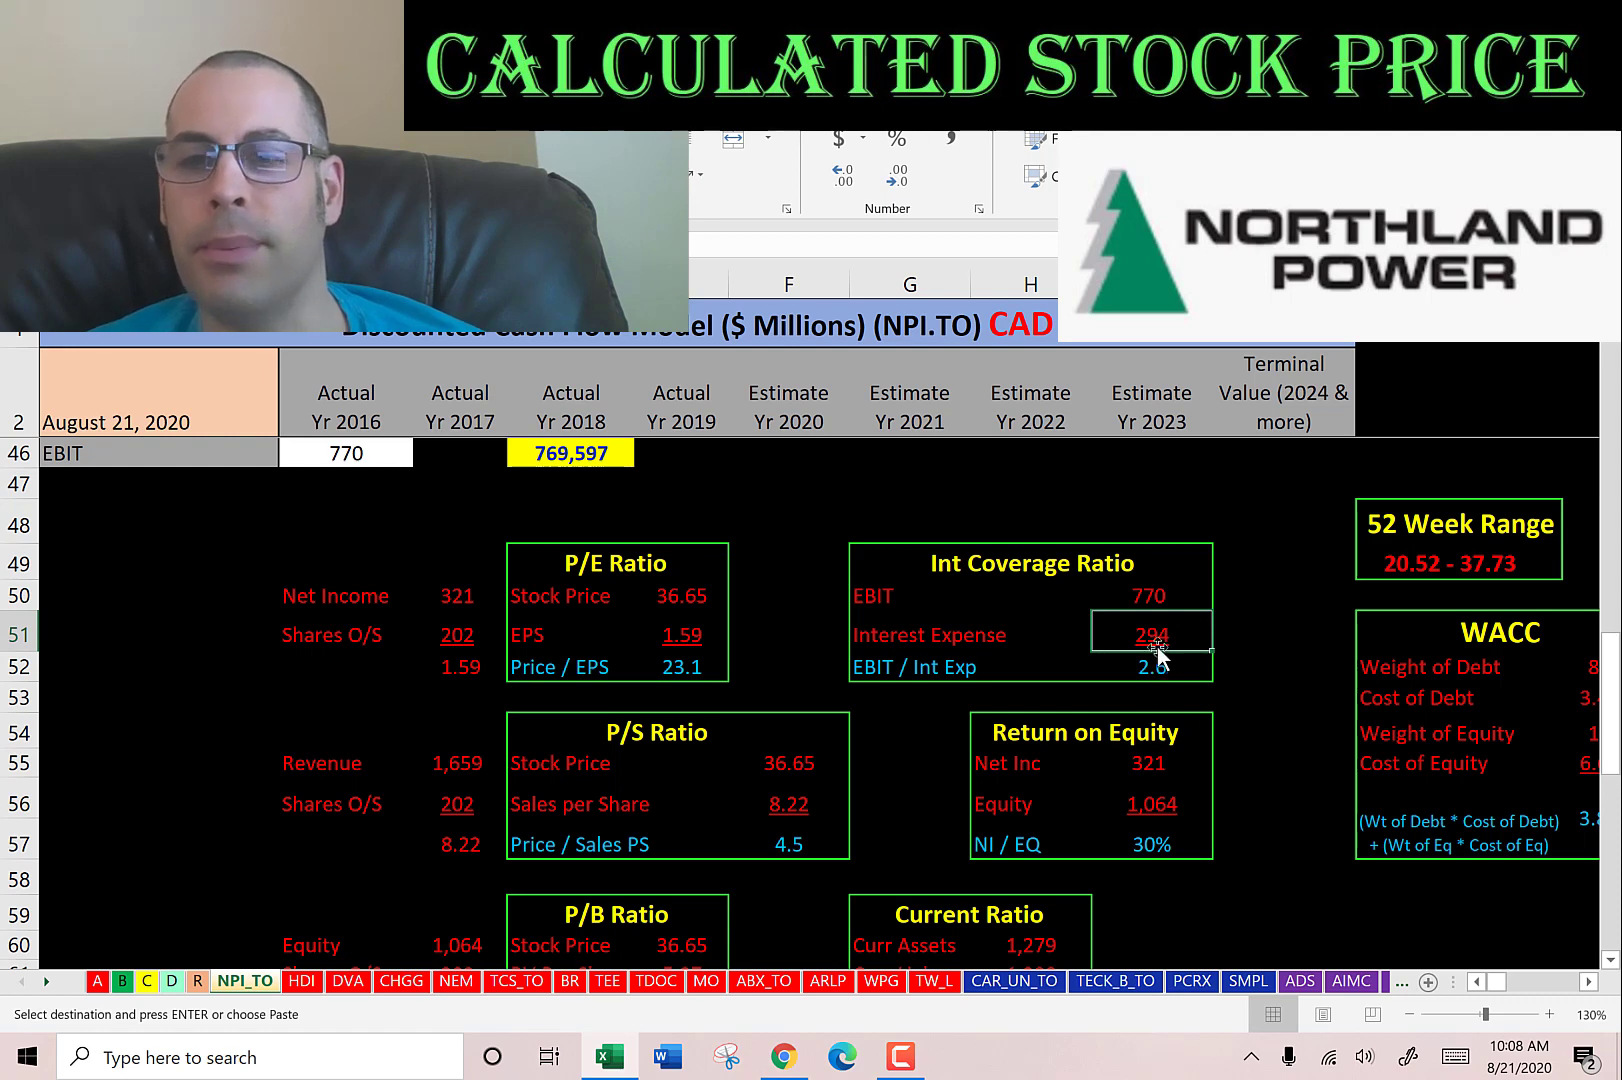
{"action": "key", "text": "Up"}
{"action": "key", "text": "Up"}
{"action": "key", "text": "Up"}
{"action": "key", "text": "Up"}
{"action": "key", "text": "Up"}
{"action": "key", "text": "Up"}
{"action": "key", "text": "Up"}
{"action": "key", "text": "Up"}
{"action": "key", "text": "Up"}
{"action": "key", "text": "Up"}
{"action": "key", "text": "Up"}
{"action": "key", "text": "Up"}
{"action": "key", "text": "Up"}
{"action": "key", "text": "Up"}
{"action": "key", "text": "Up"}
{"action": "key", "text": "Up"}
{"action": "key", "text": "Up"}
{"action": "key", "text": "Up"}
{"action": "key", "text": "Up"}
{"action": "key", "text": "Up"}
{"action": "key", "text": "Right"}
{"action": "key", "text": "Right"}
{"action": "key", "text": "Right"}
{"action": "key", "text": "Right"}
{"action": "key", "text": "Right"}
{"action": "key", "text": "Right"}
{"action": "key", "text": "Right"}
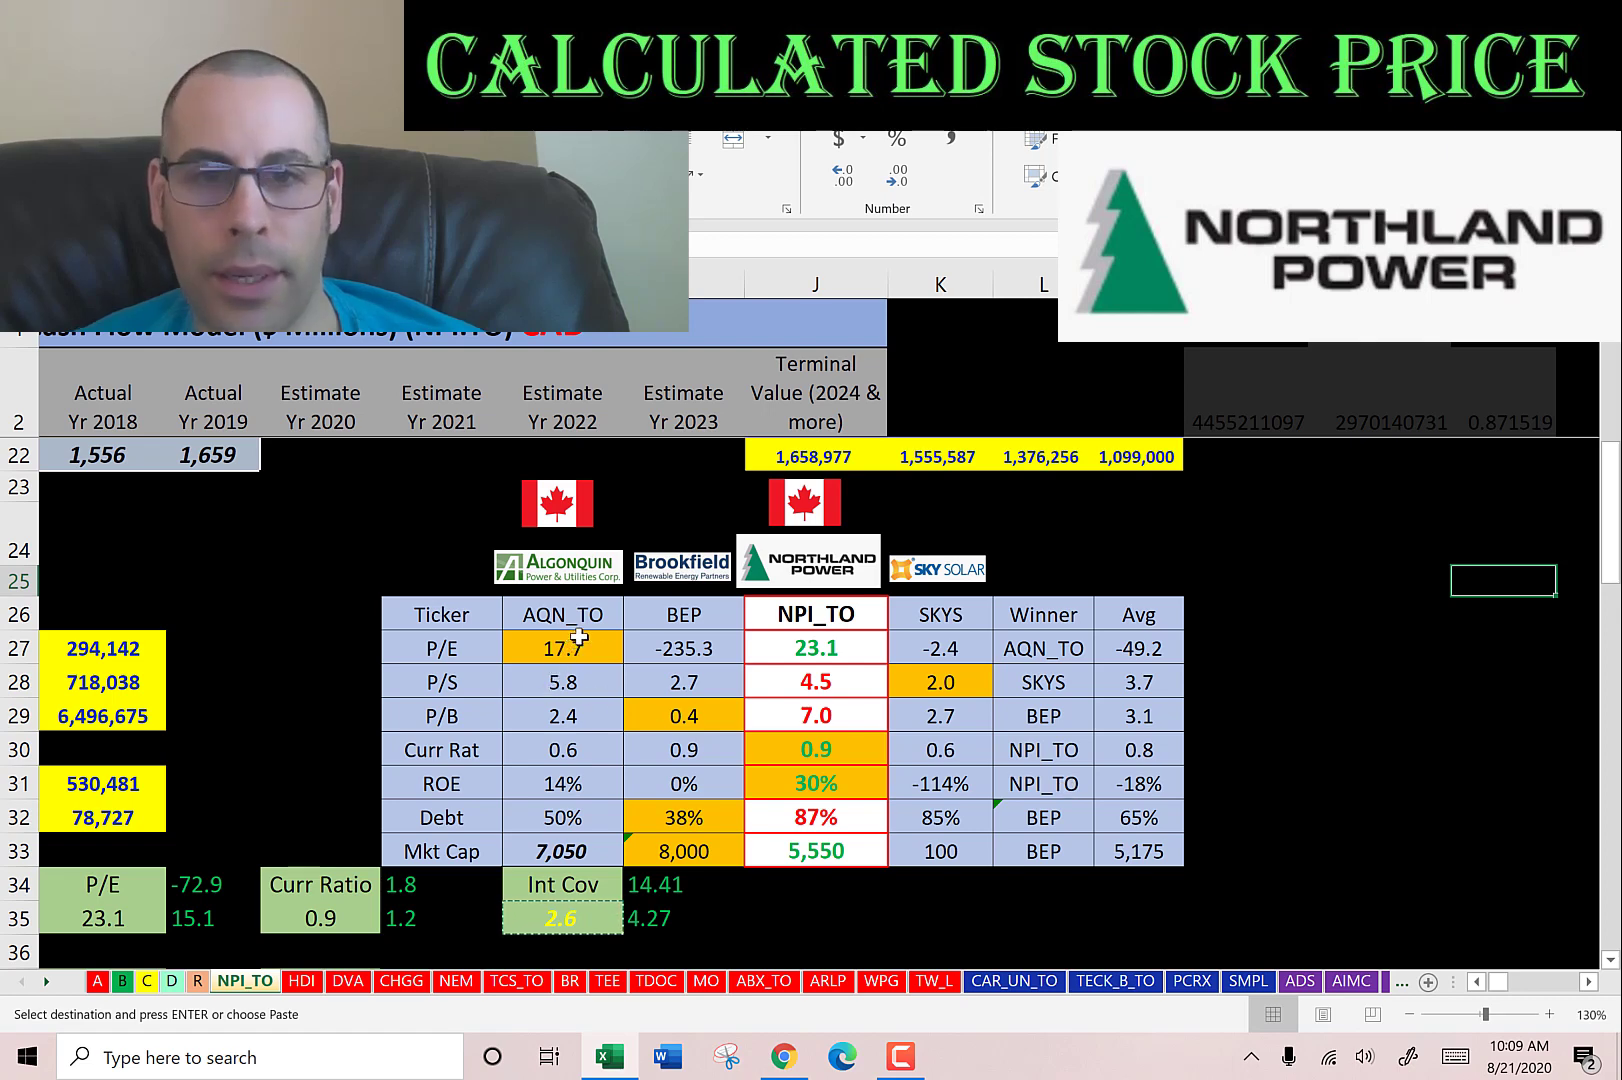
{"action": "left_click", "coordinate": [640, 624]}
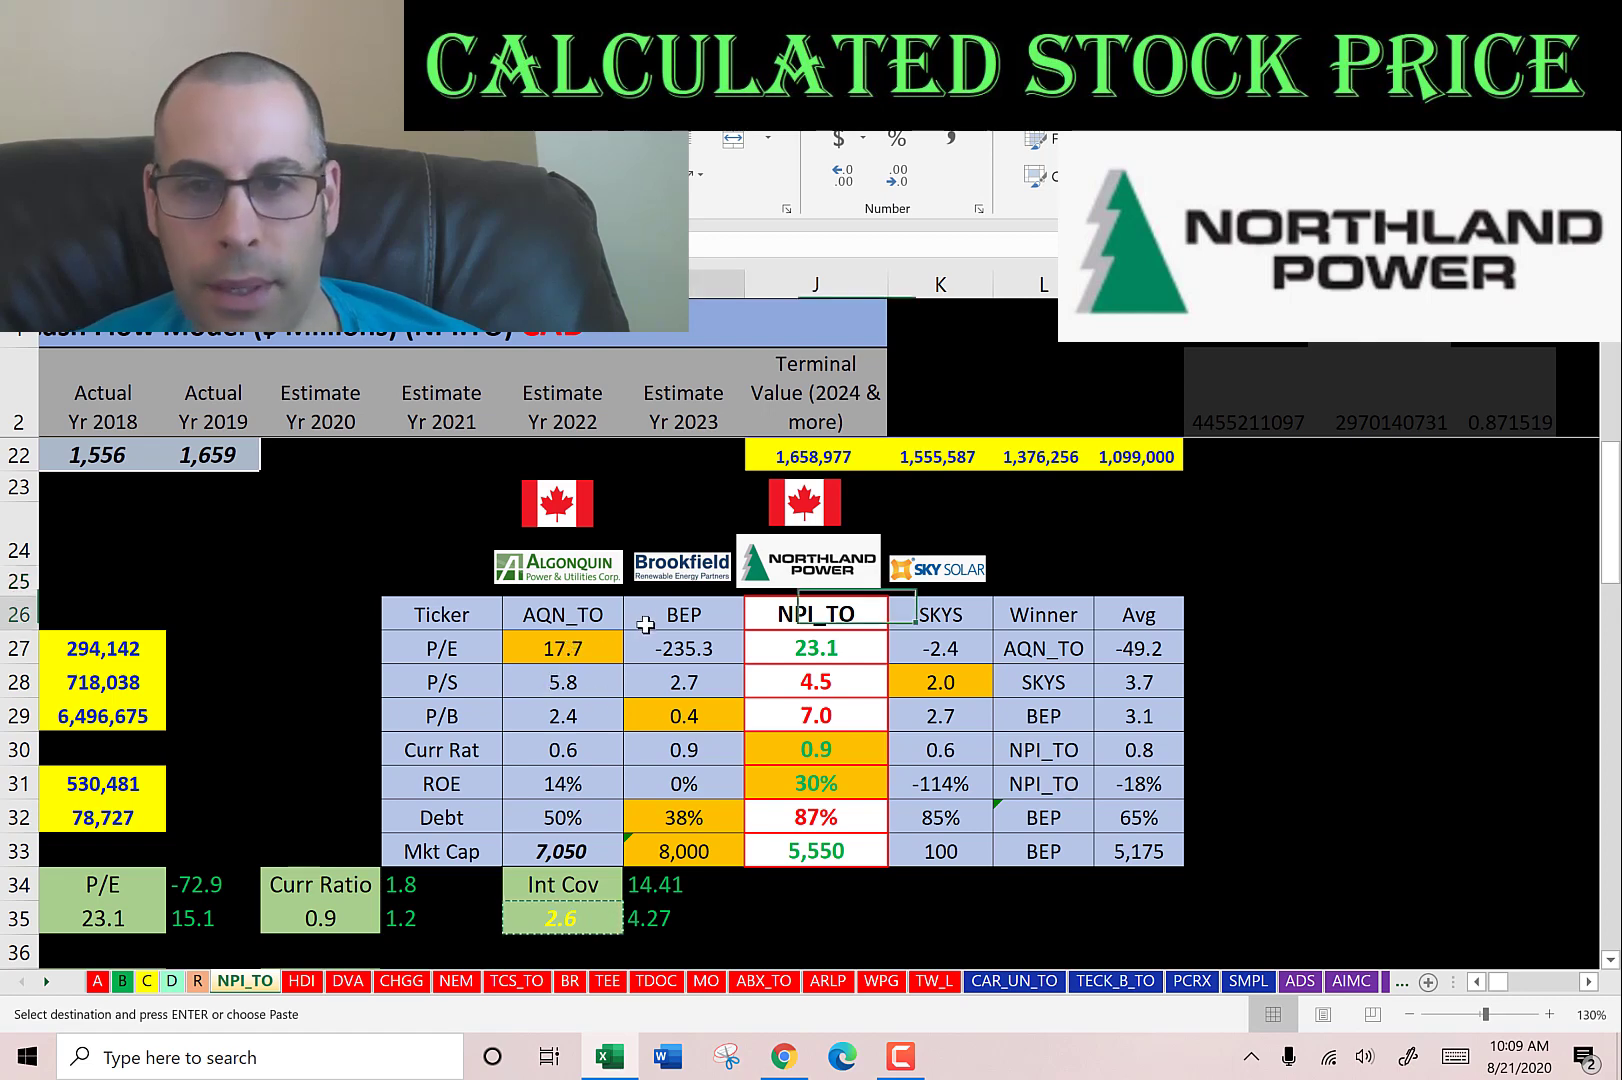
{"action": "left_click", "coordinate": [940, 622]}
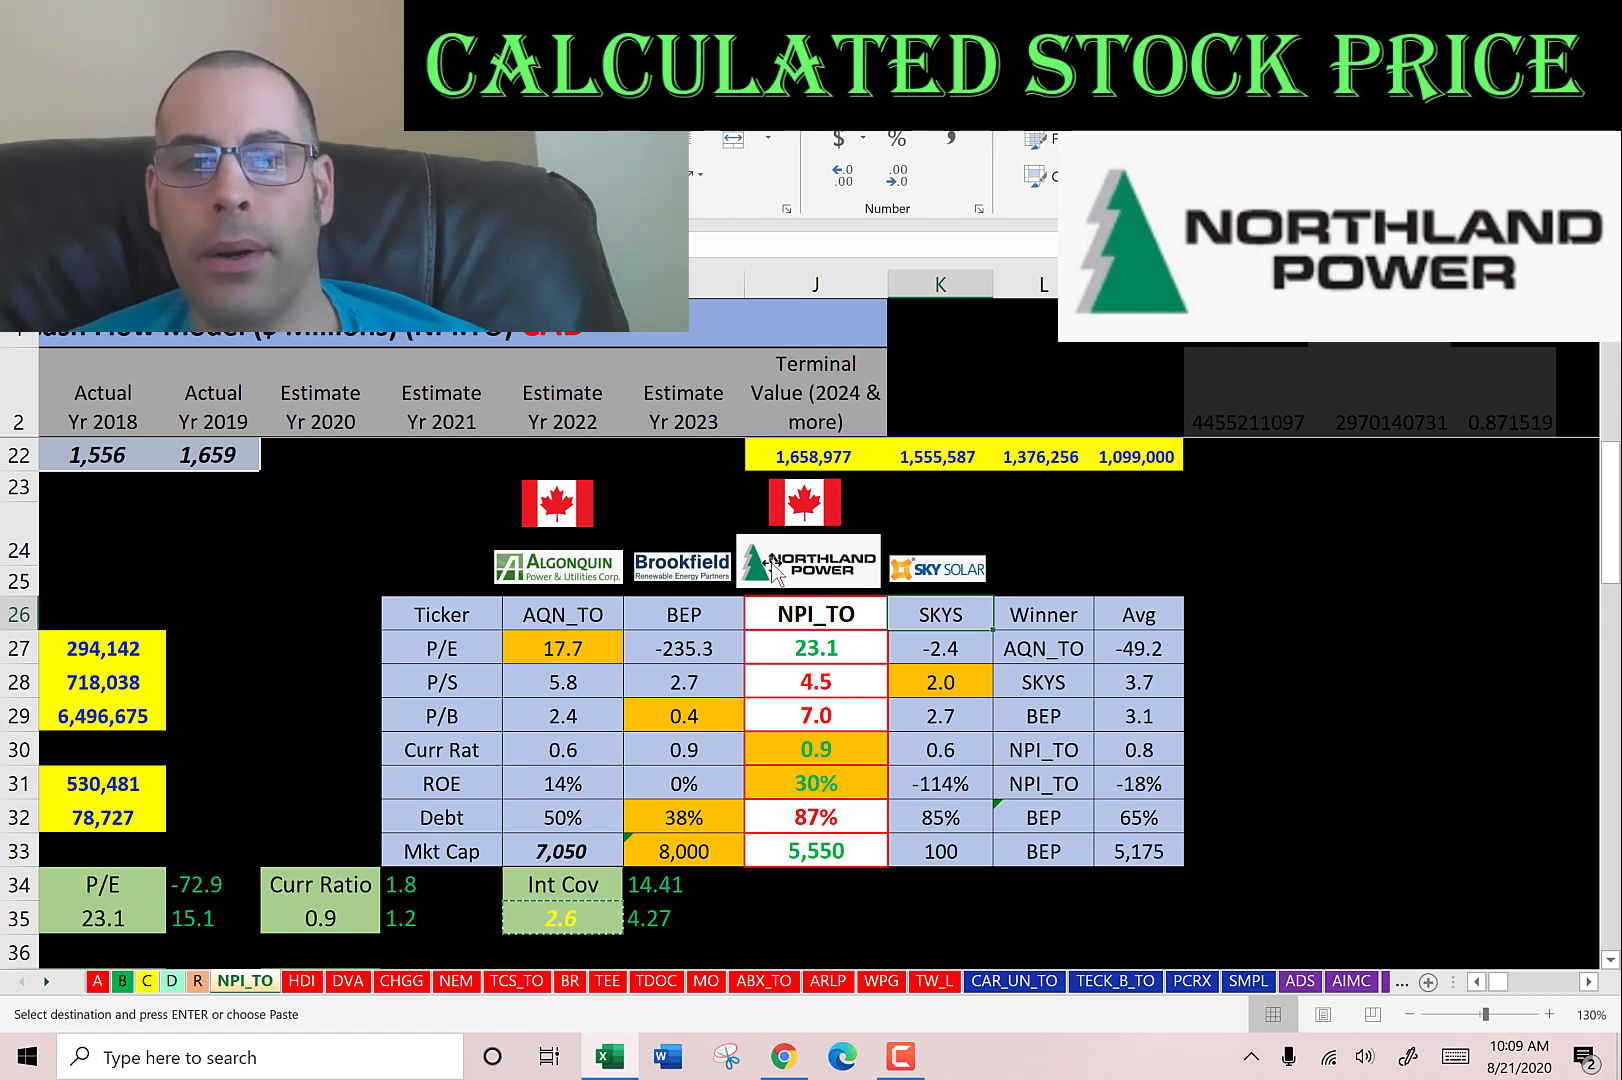
{"action": "left_click", "coordinate": [540, 849]}
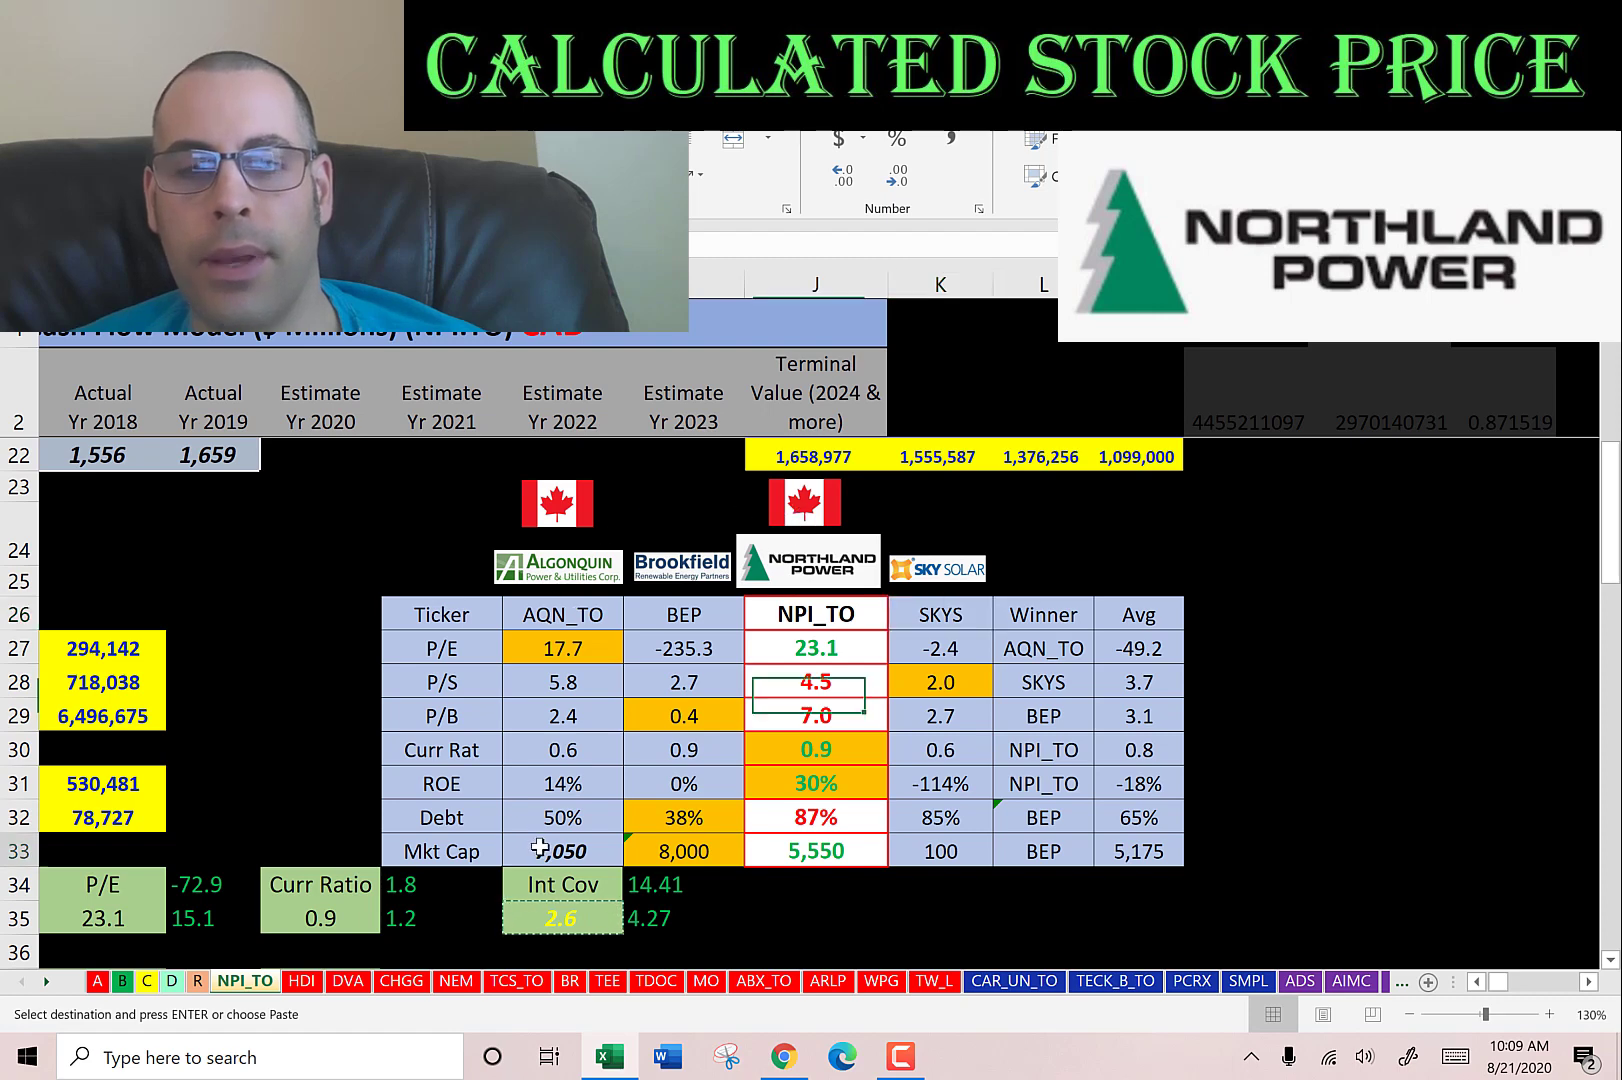
{"action": "left_click", "coordinate": [801, 851]}
{"action": "left_click", "coordinate": [818, 652]}
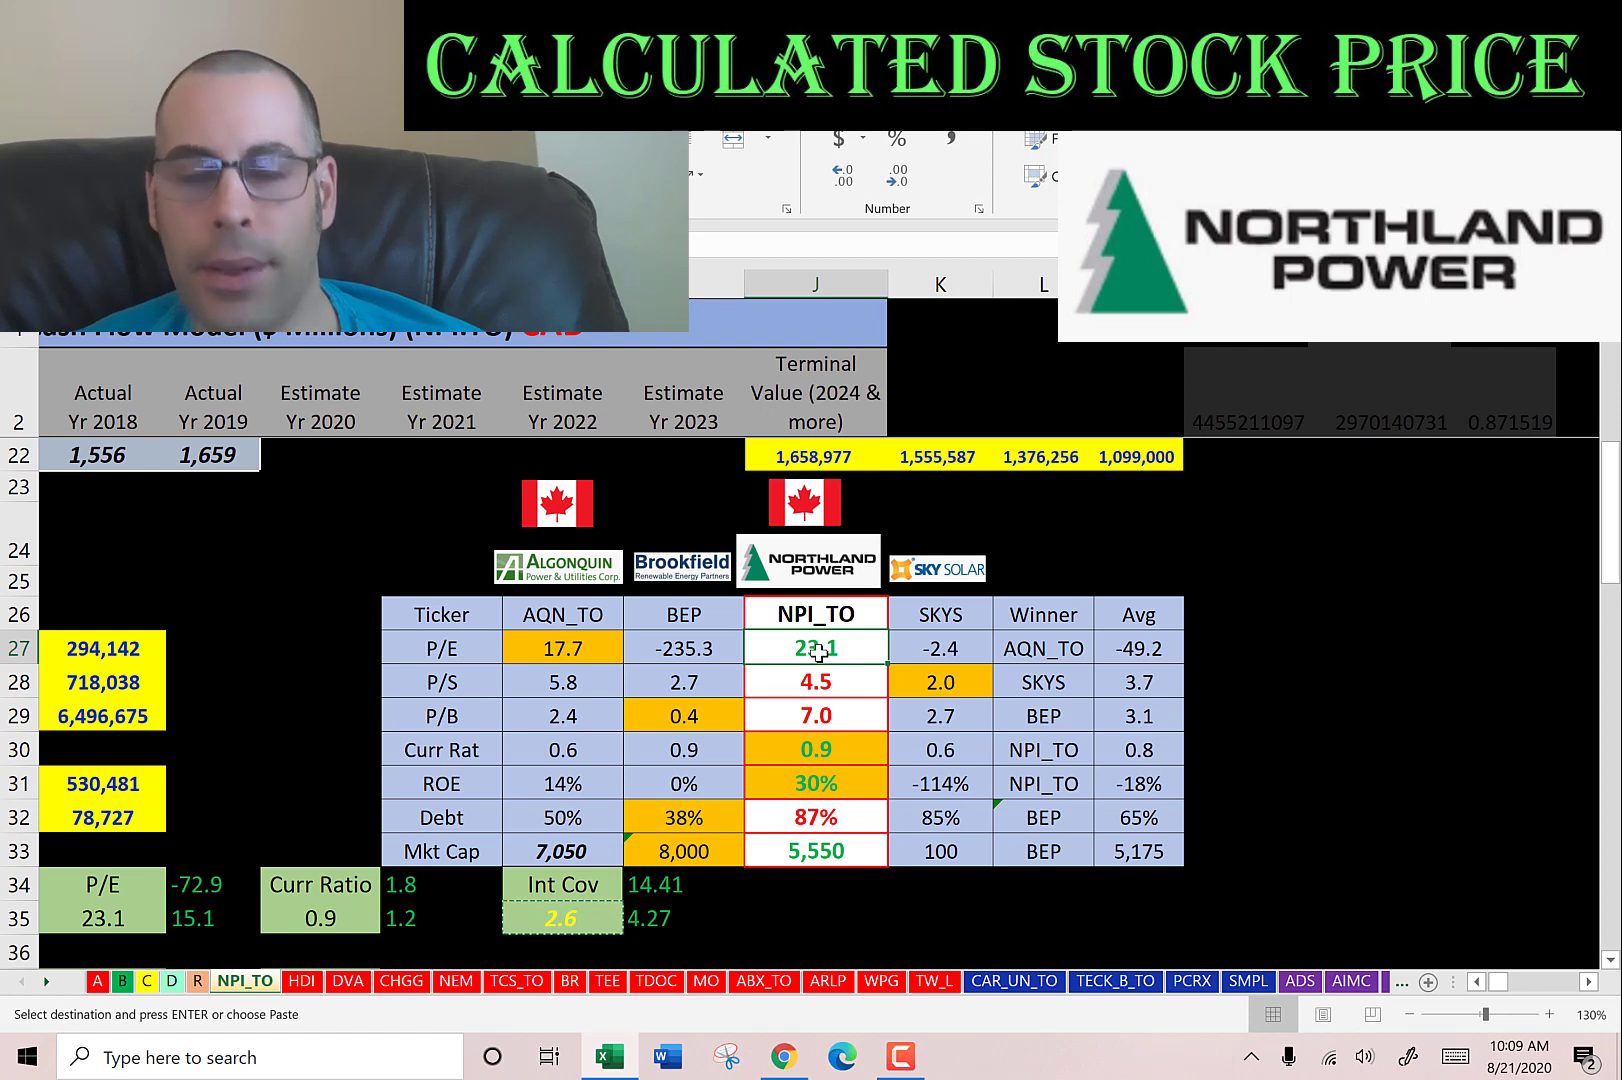
{"action": "left_click", "coordinate": [800, 680]}
{"action": "left_click", "coordinate": [805, 715]}
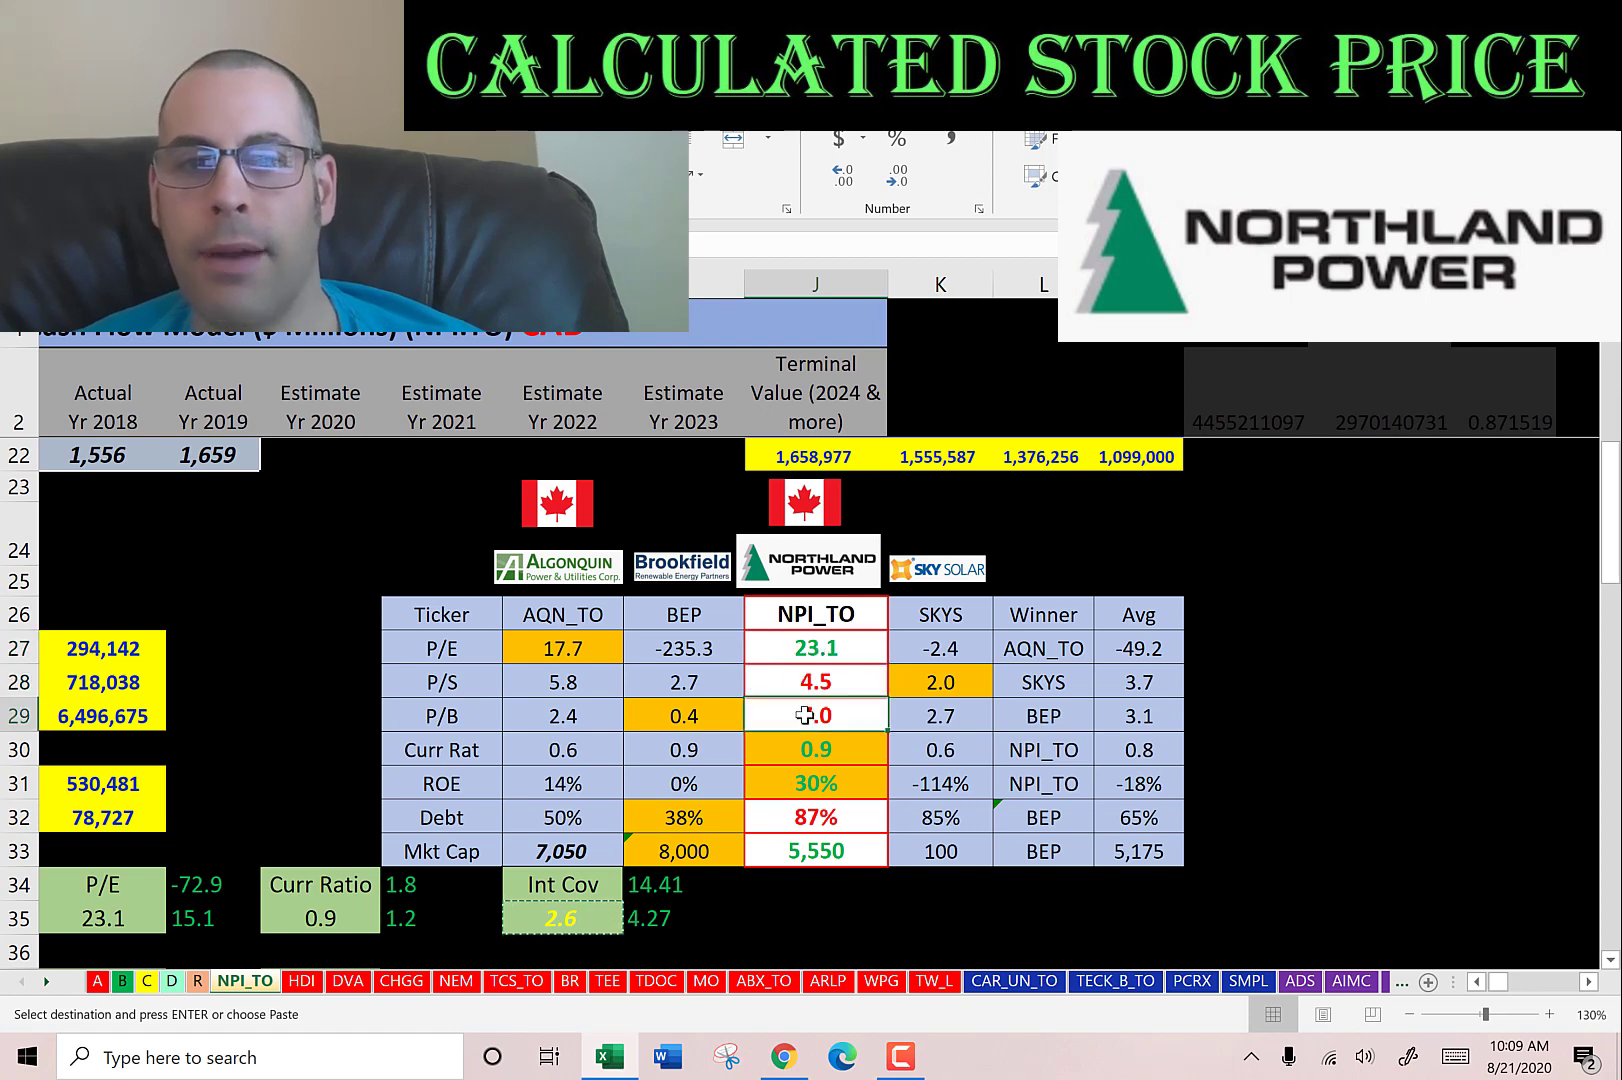
{"action": "left_click", "coordinate": [800, 648]}
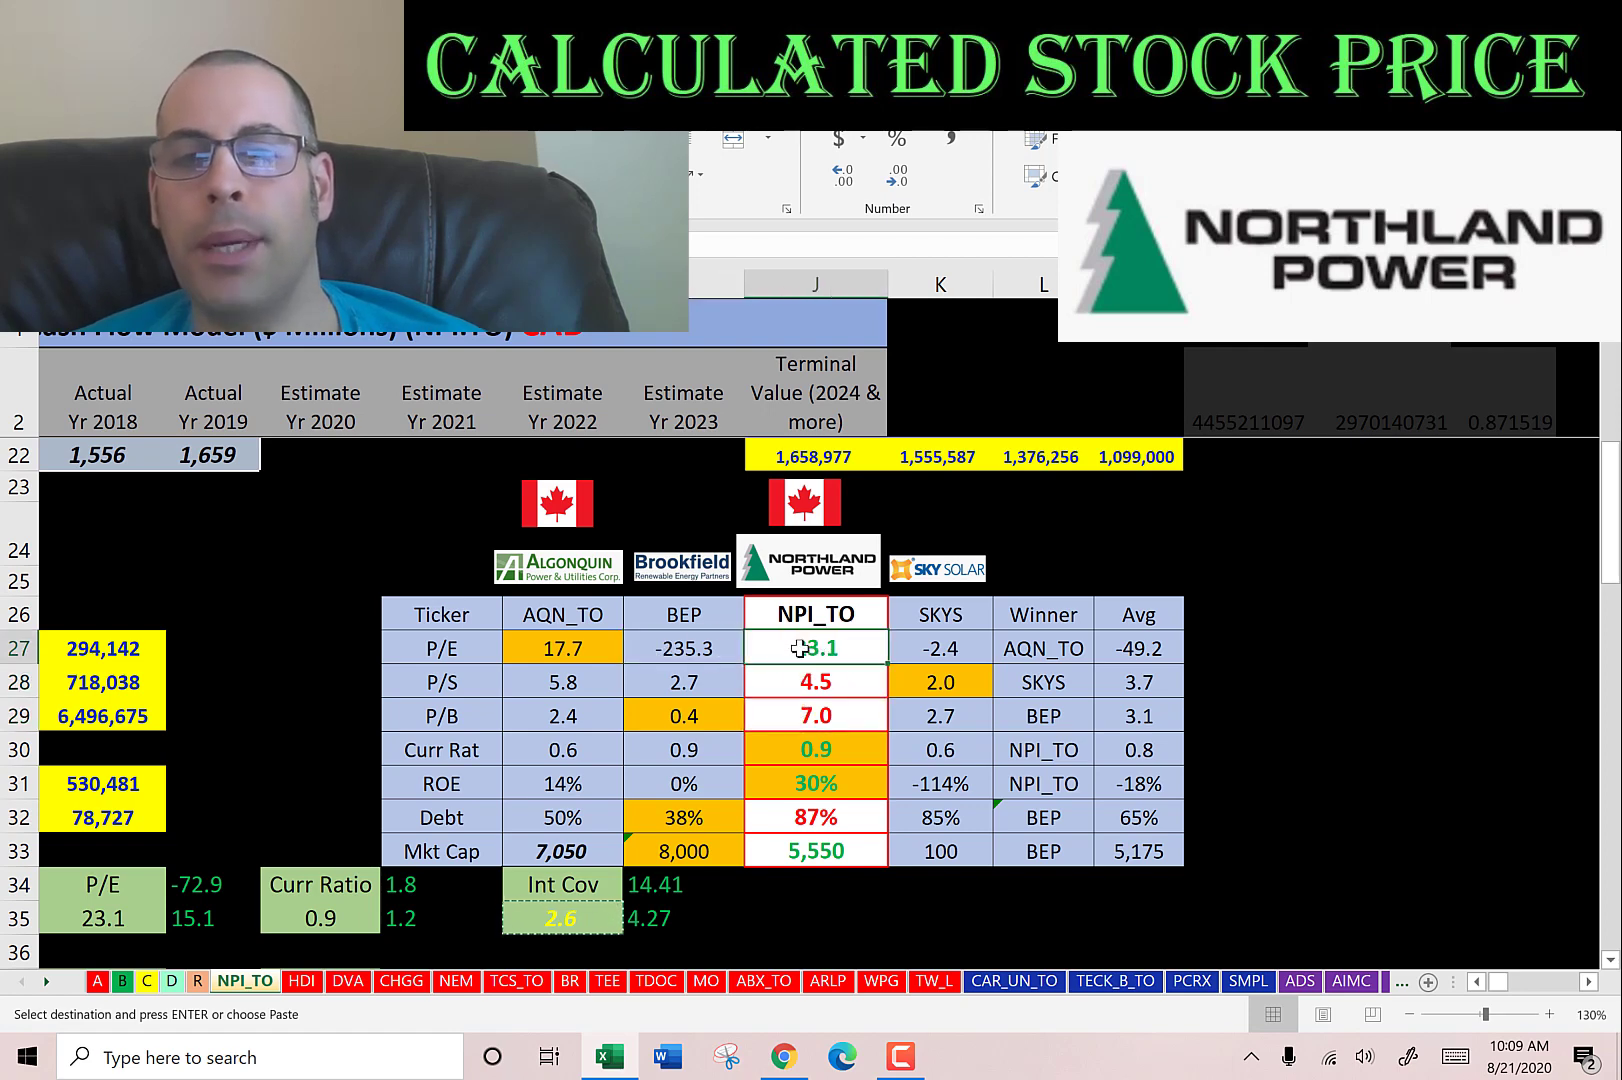
{"action": "left_click", "coordinate": [909, 642]}
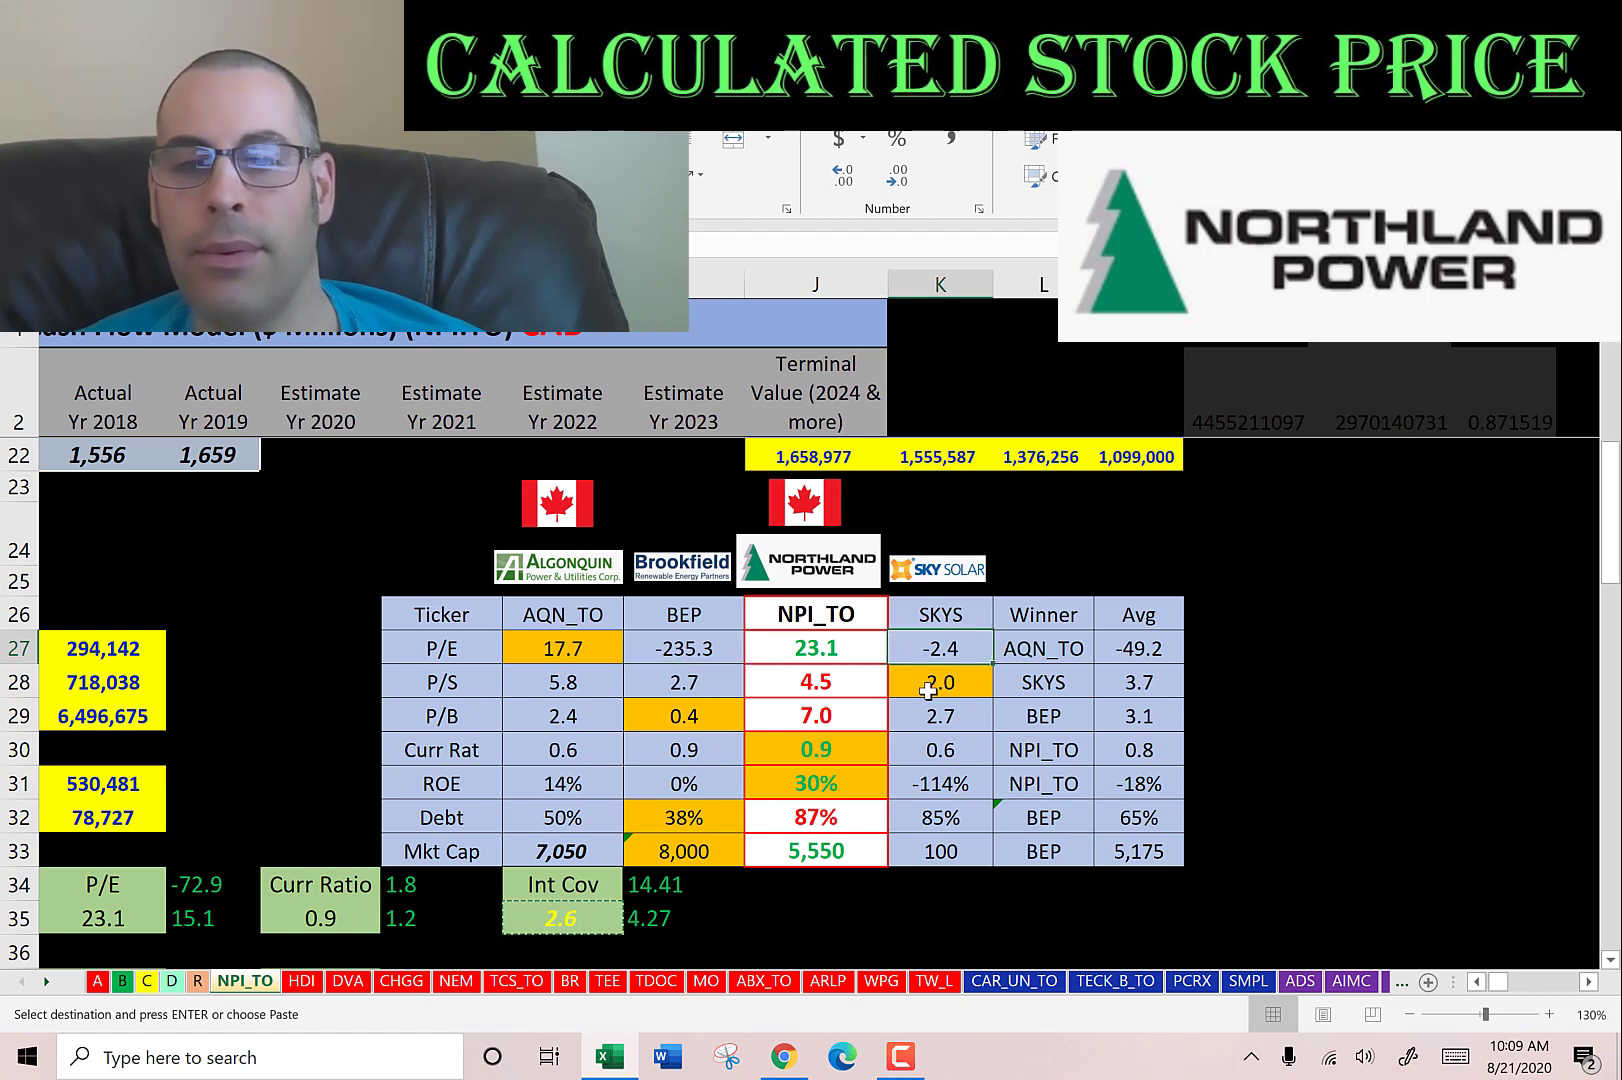
{"action": "left_click", "coordinate": [826, 681]}
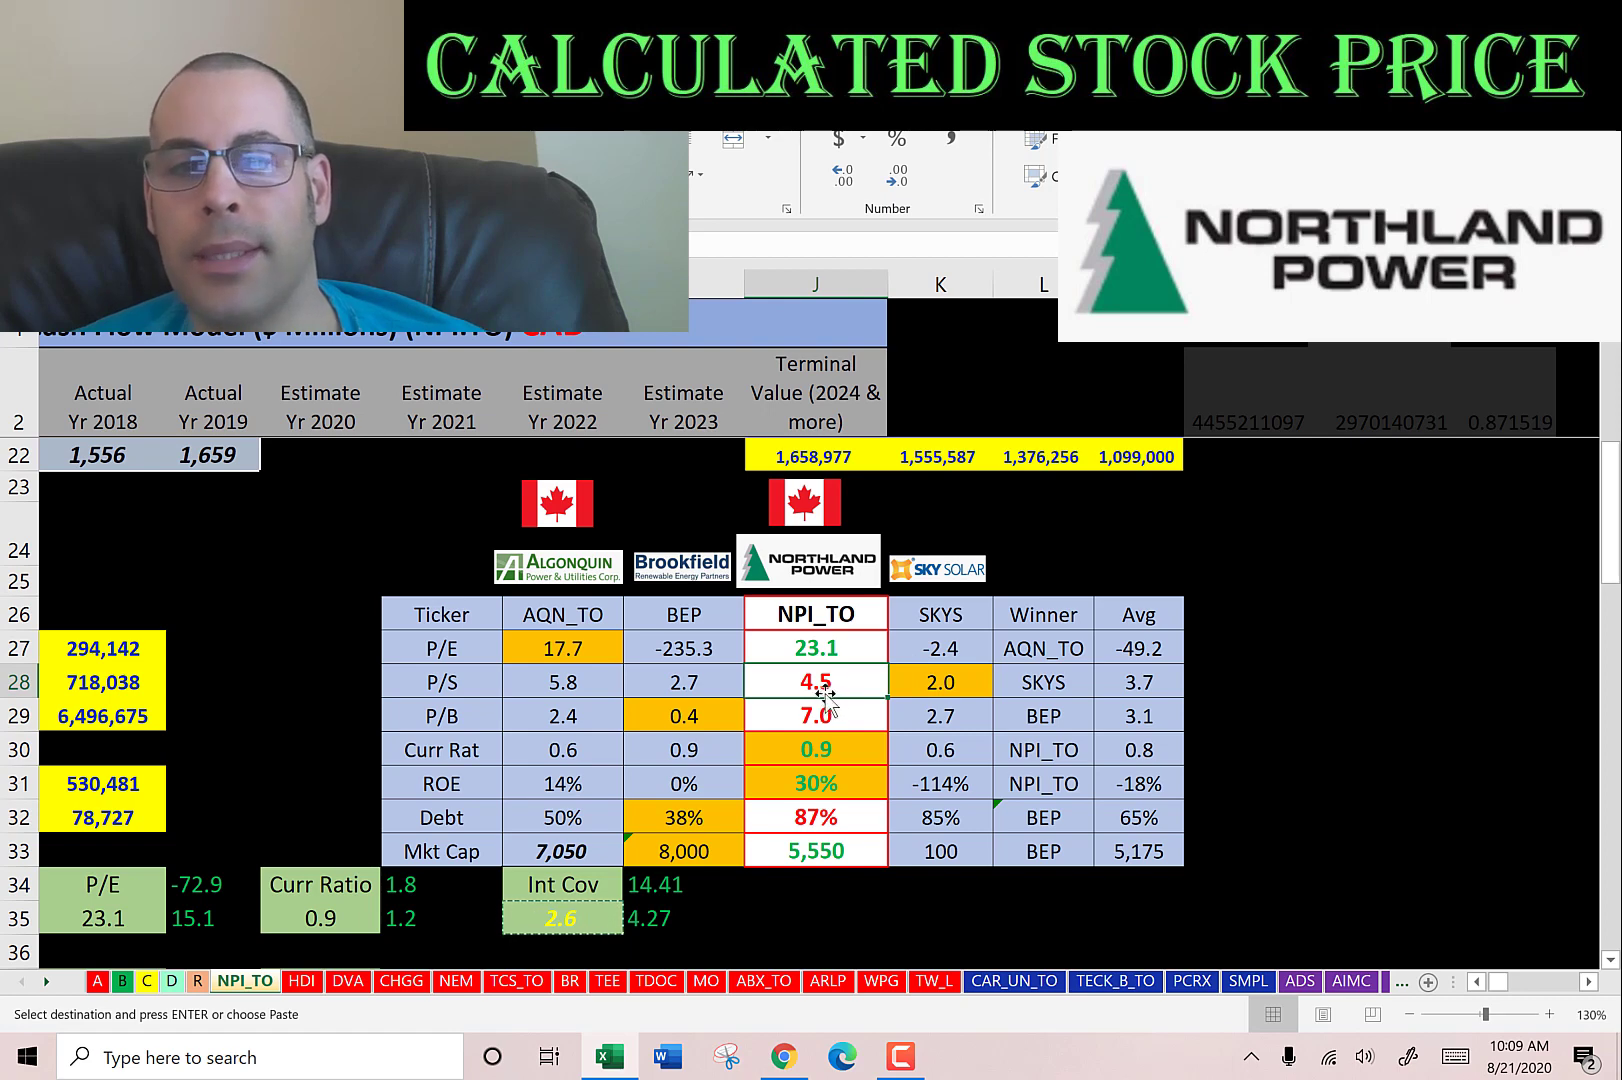
{"action": "left_click", "coordinate": [824, 712]}
{"action": "left_click", "coordinate": [836, 745]}
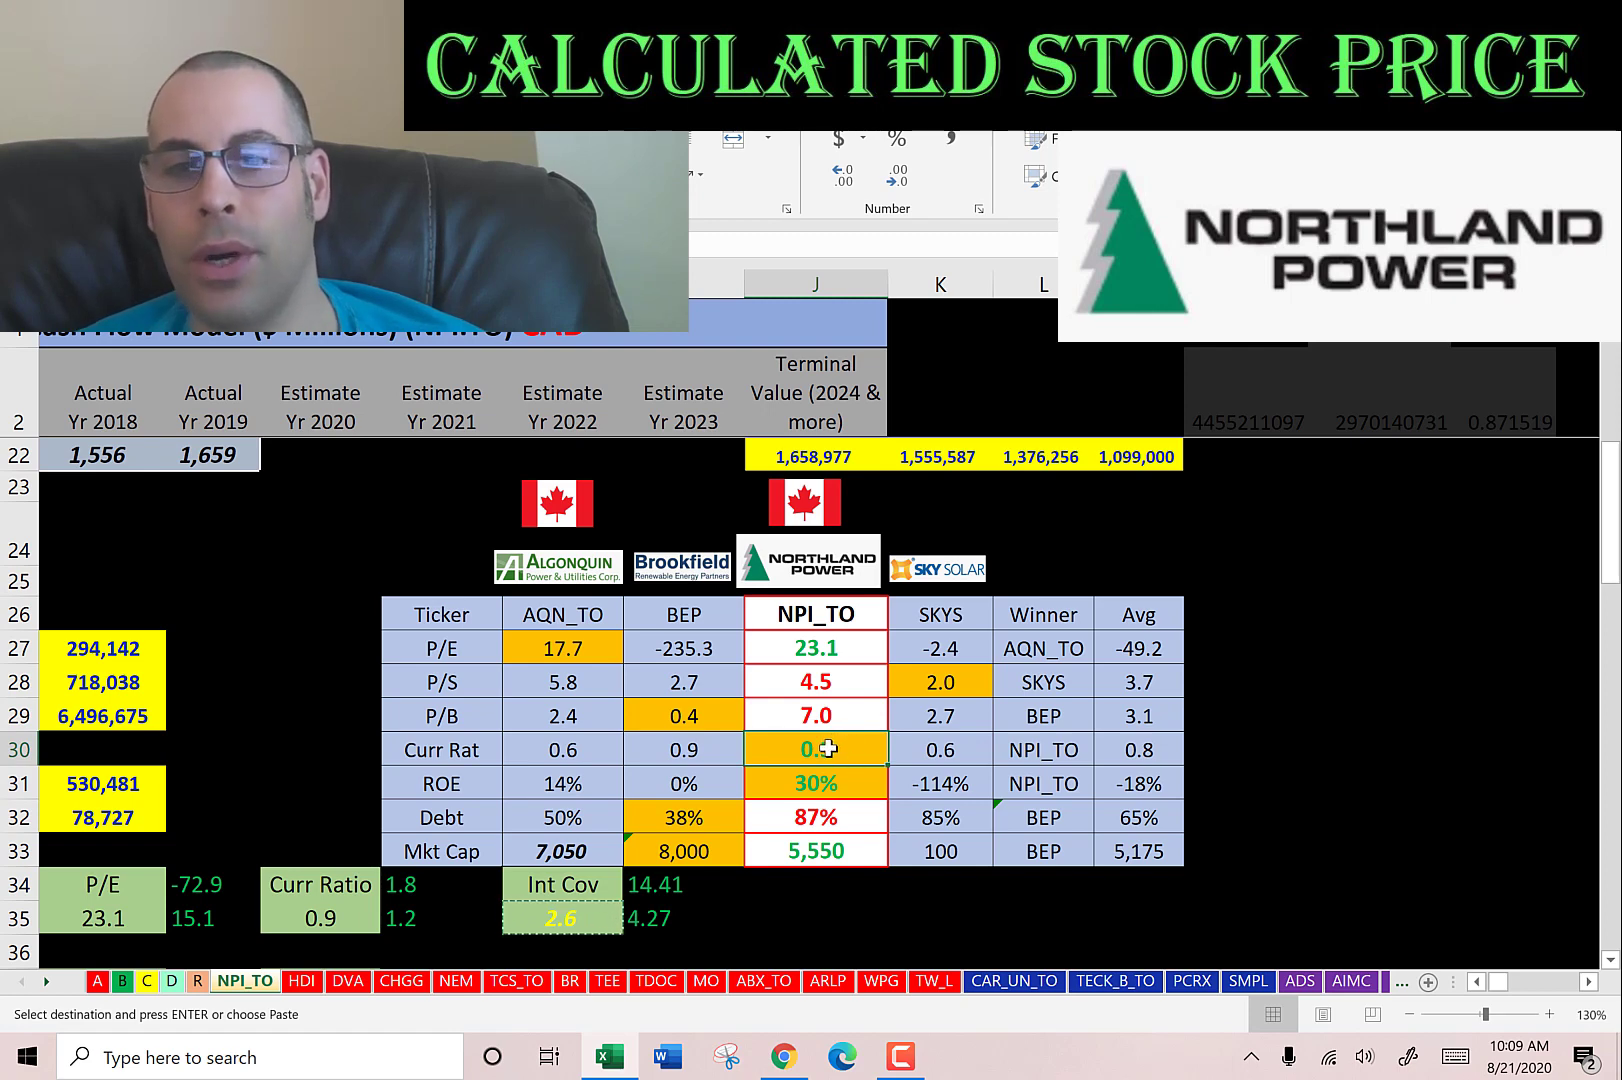
{"action": "left_click", "coordinate": [818, 786]}
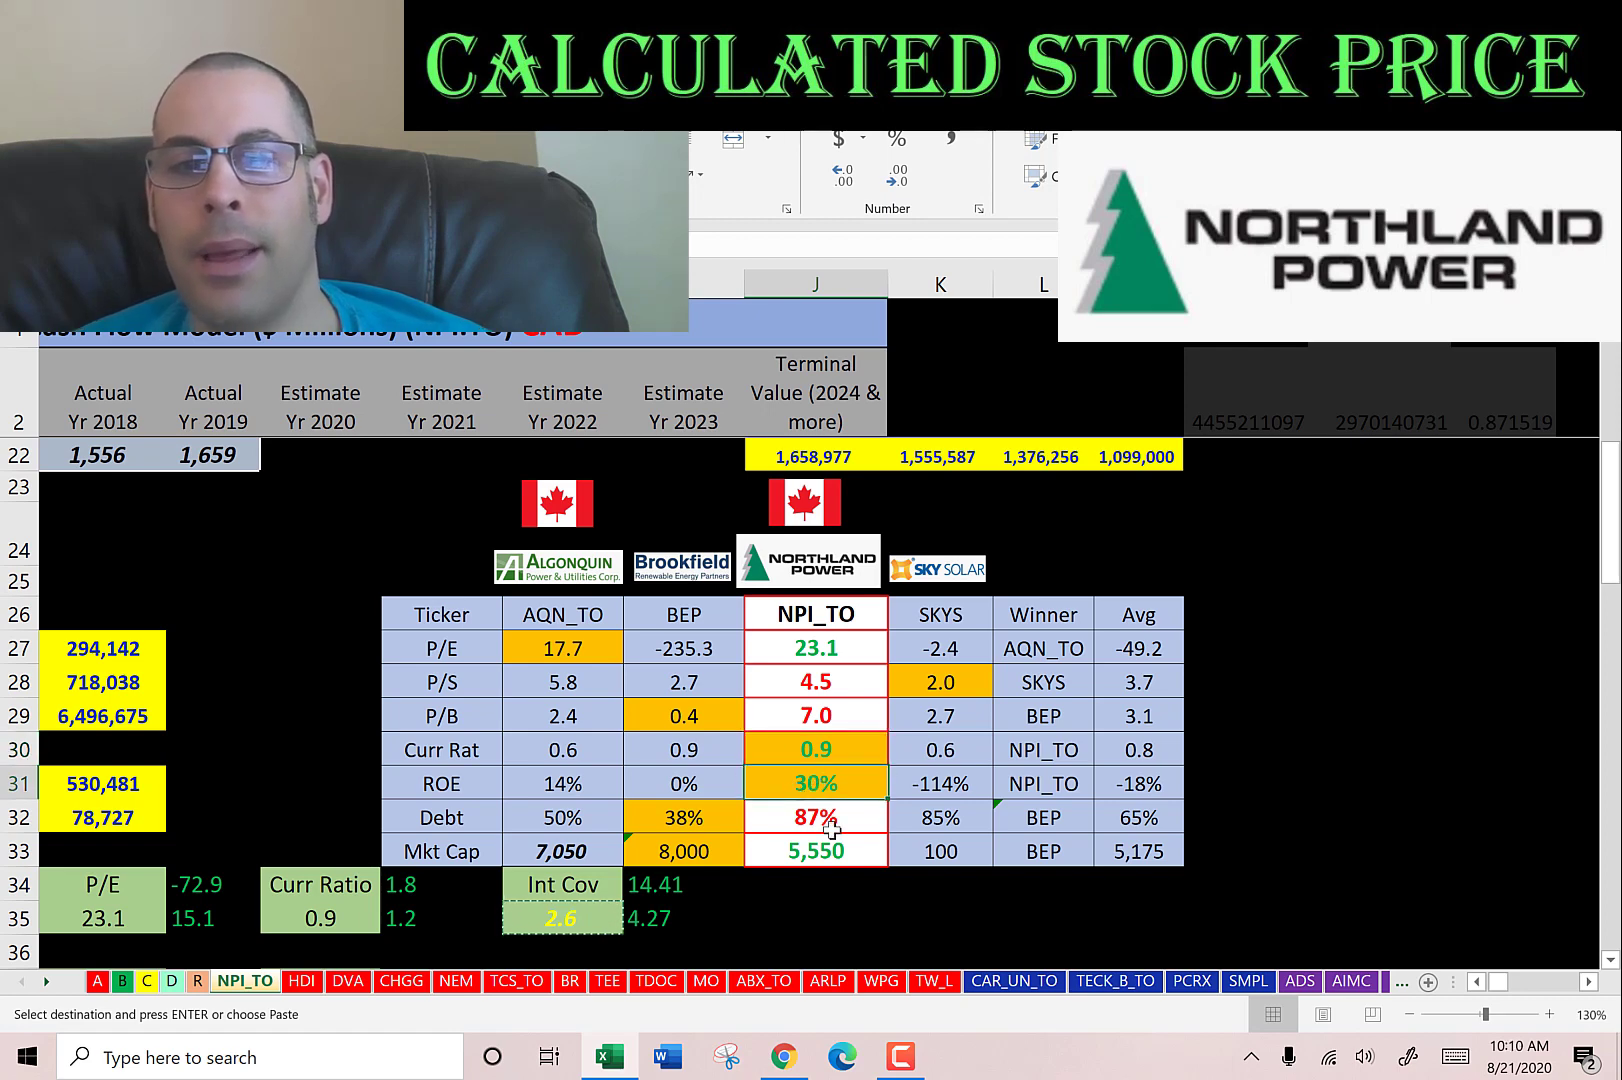
{"action": "left_click", "coordinate": [818, 818]}
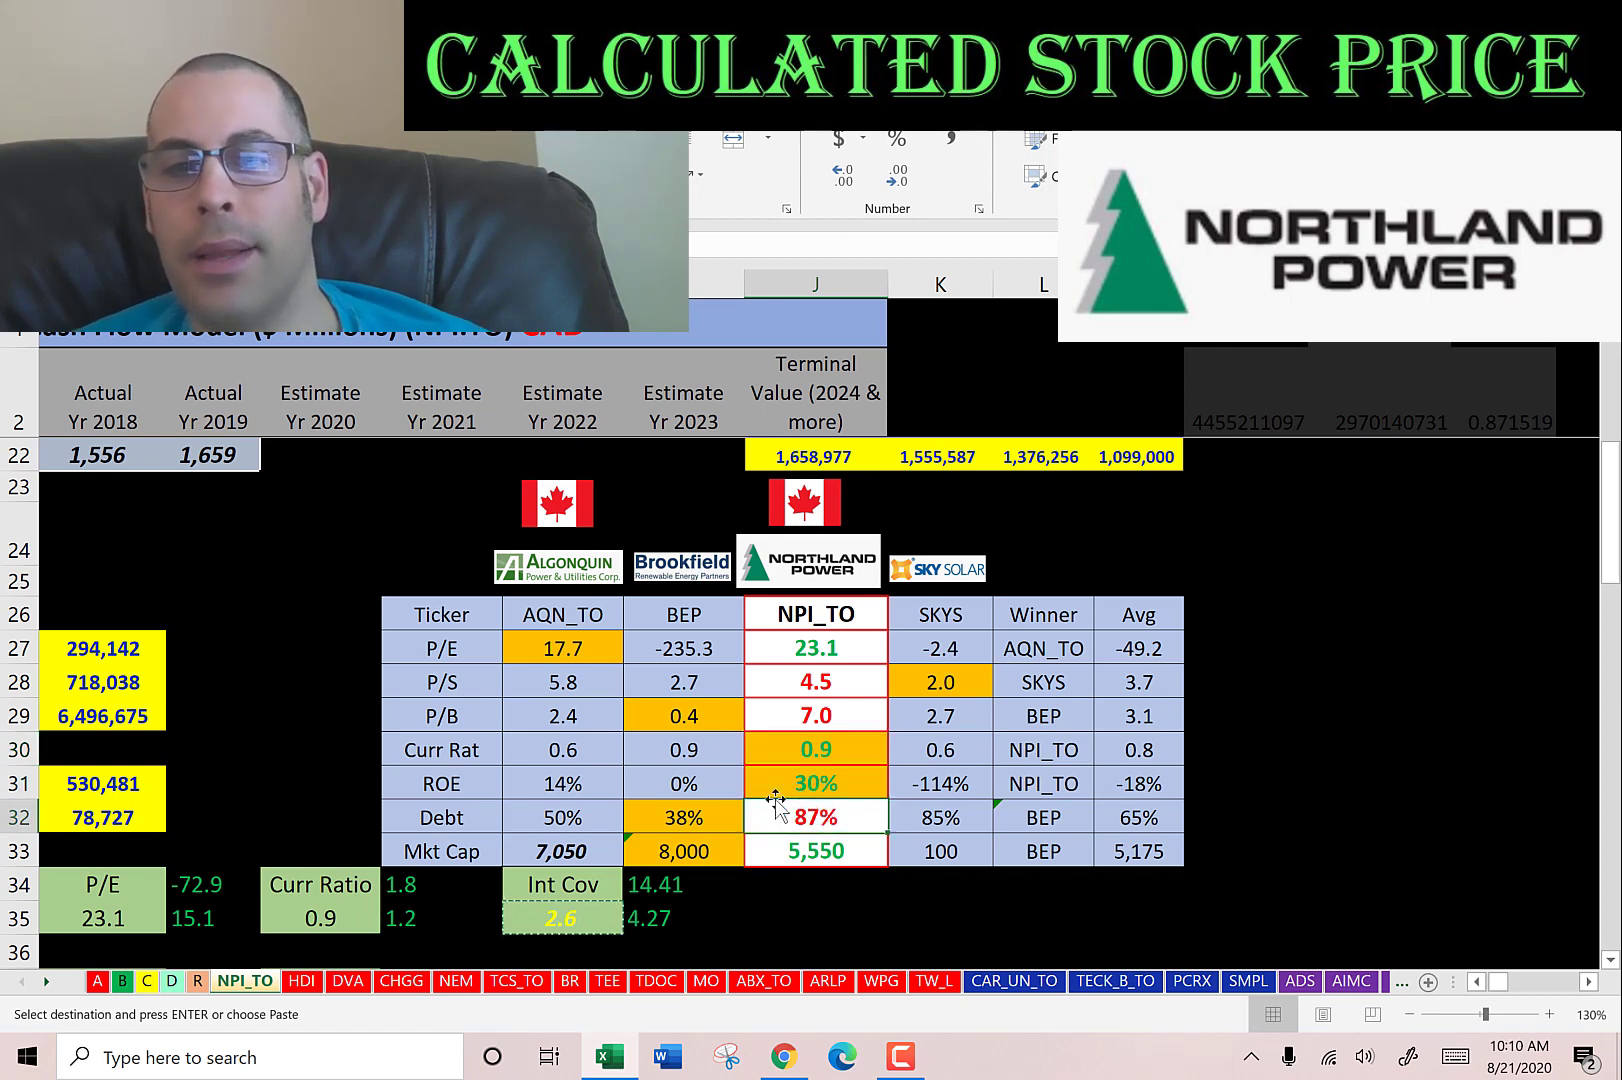